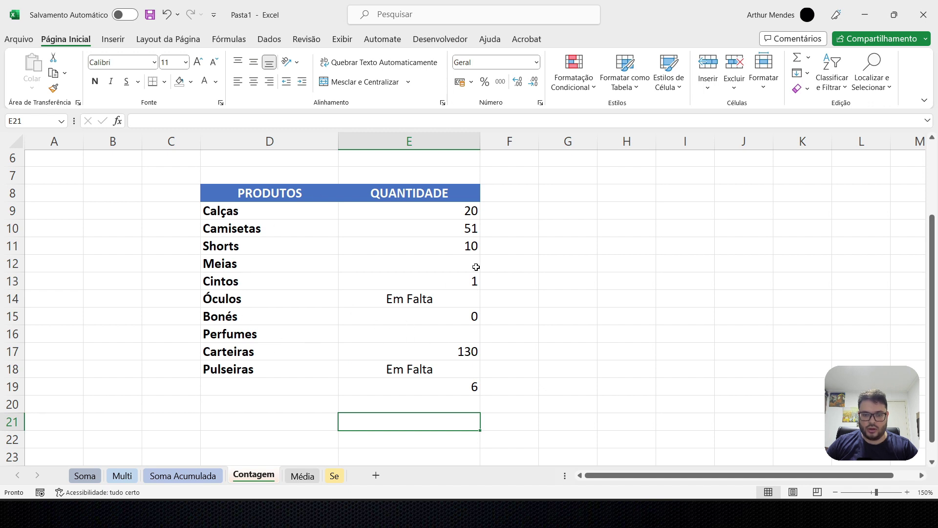
Examine the QUANTIDADE entries from E9 down to the value below the table, including numeric, blank and "Em Falta" cells.
left_click(413, 210)
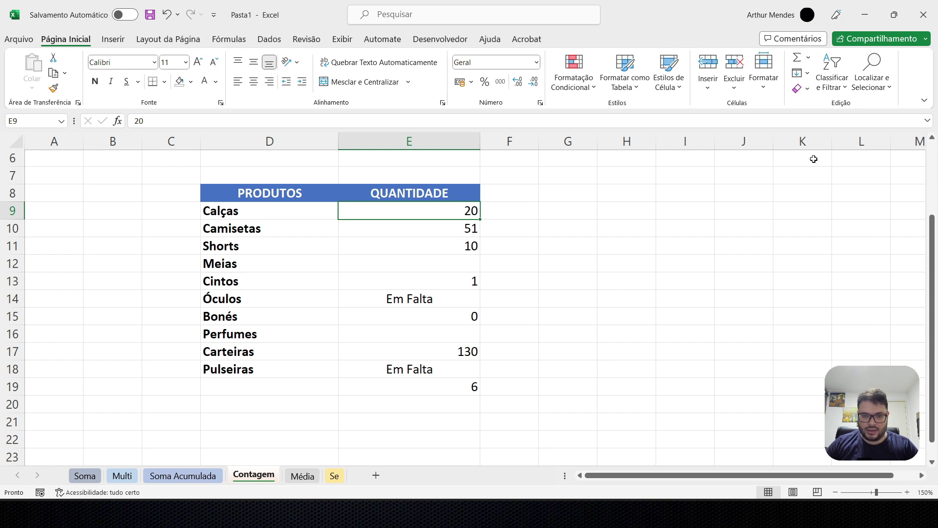
key("Down")
key("Down")
key("Up")
key("Up")
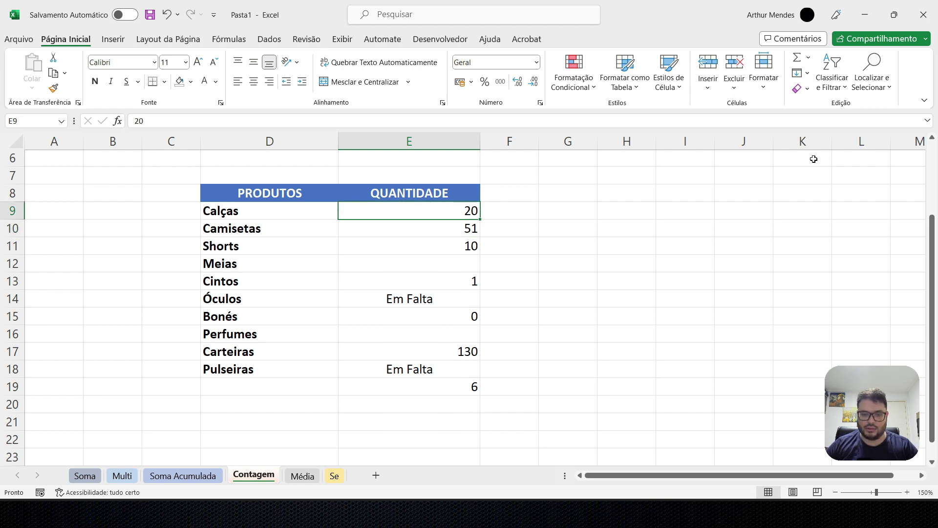
key("Down")
key("Down")
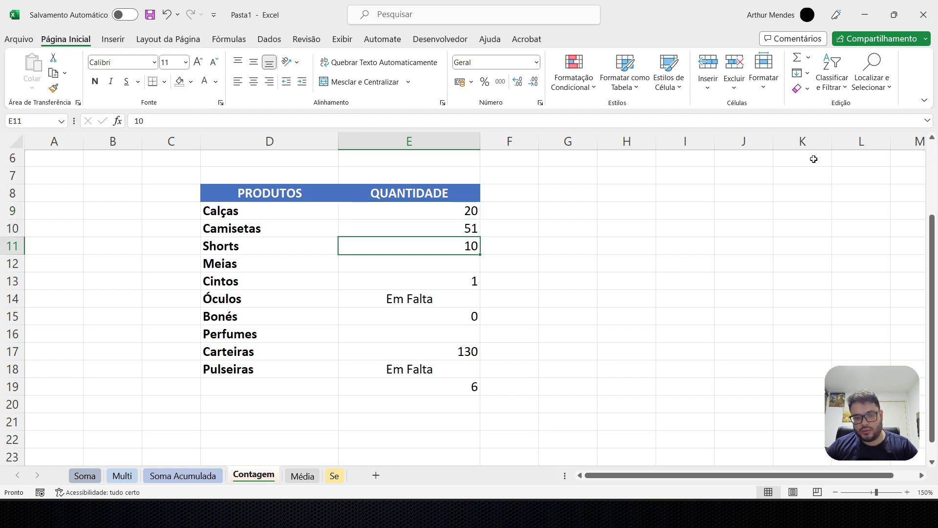
key("Down")
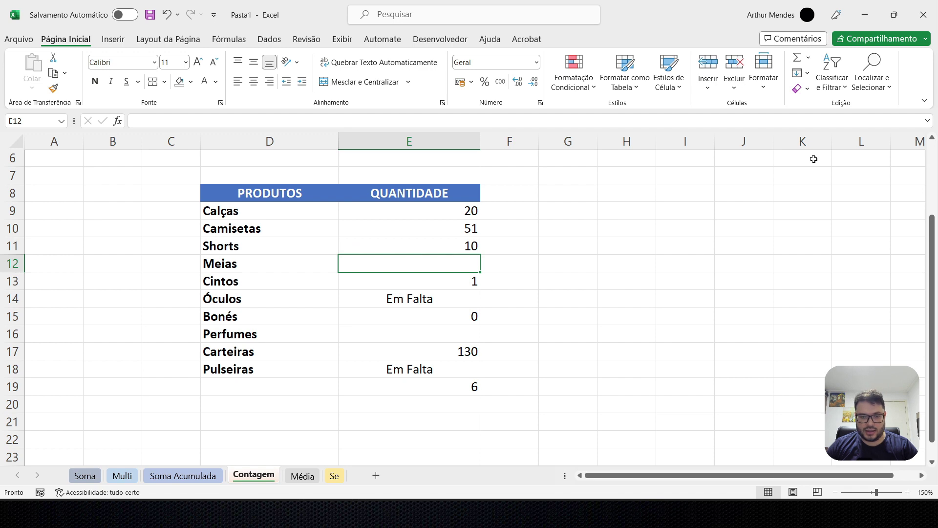
key("Down")
key("Down")
key("Down")
key("Down")
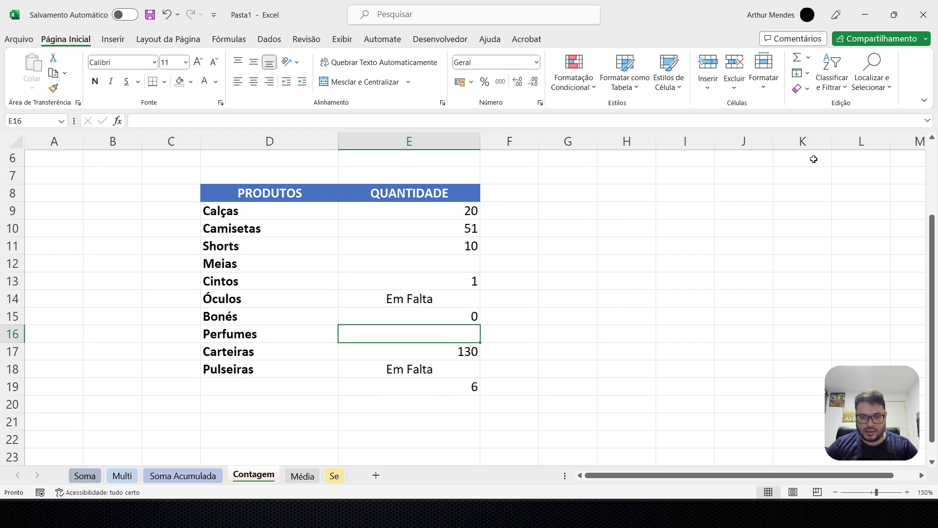
key("Up")
key("Up")
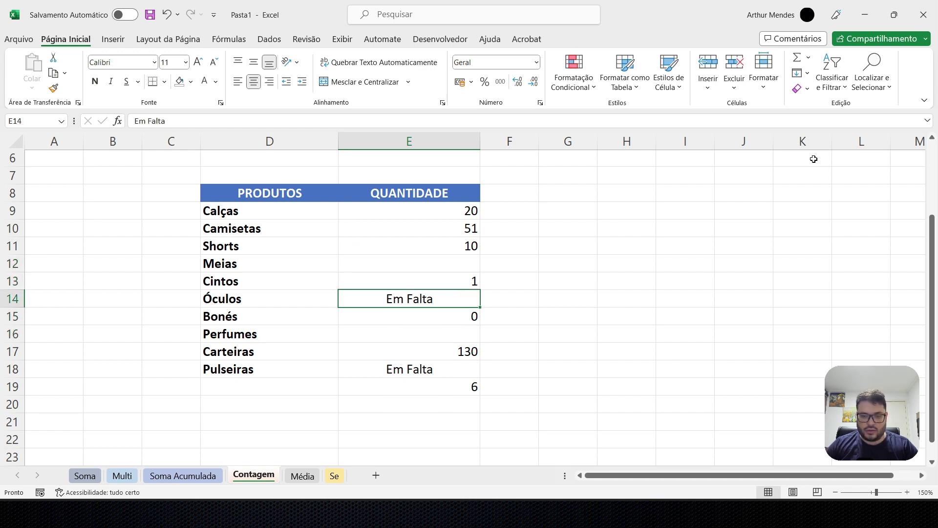
key("Up")
key("Up")
key("Down")
key("Down")
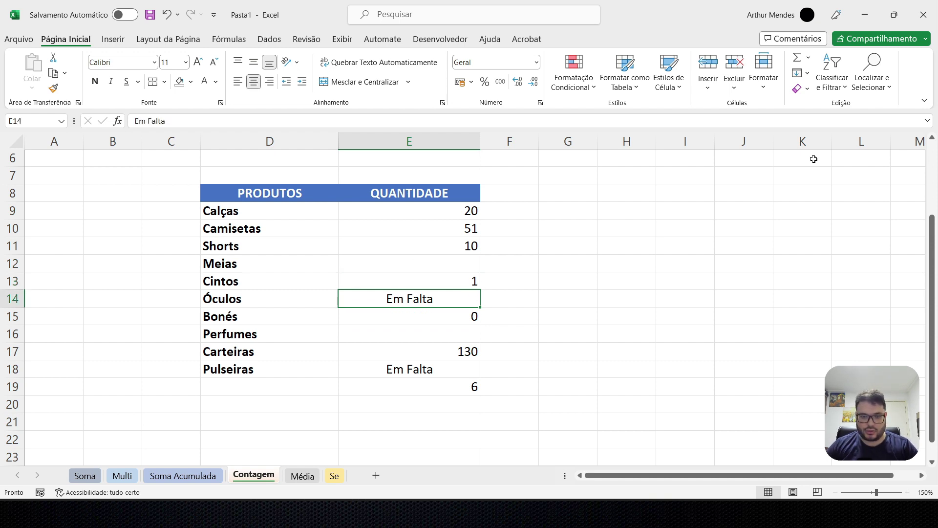
key("Up")
key("Down")
key("Down")
key("Down")
key("Down")
key("Down")
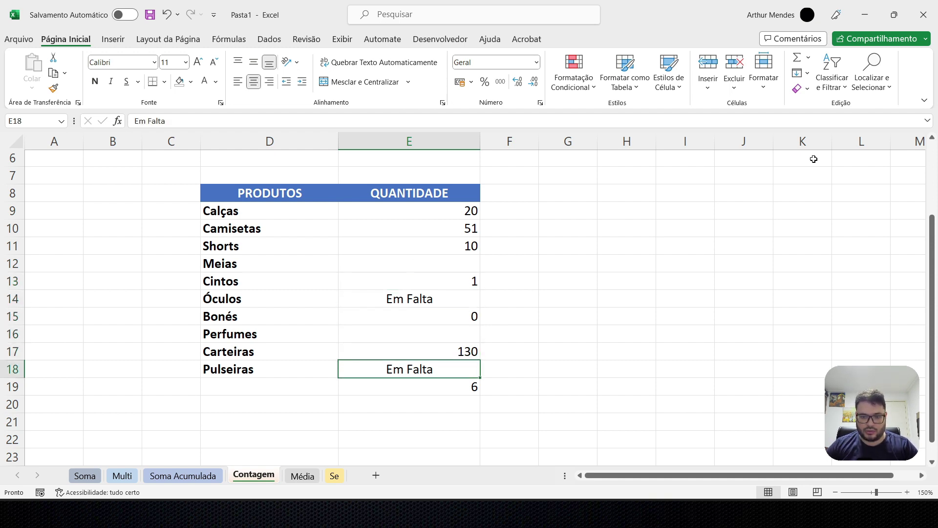
key("Down")
key("Up")
key("Up")
key("Up")
key("Up")
key("Up")
key("Up")
key("Up")
key("Up")
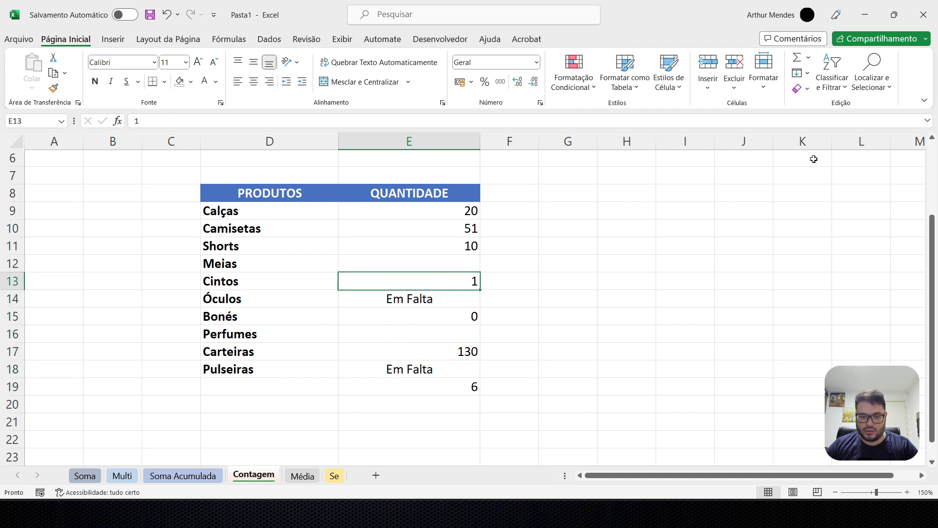
Clear the existing count in cell E19, directly below the QUANTIDADE column.
key("Down")
key("Down")
key("Down")
key("Down")
key("Down")
key("Down")
key("Down")
key("Down")
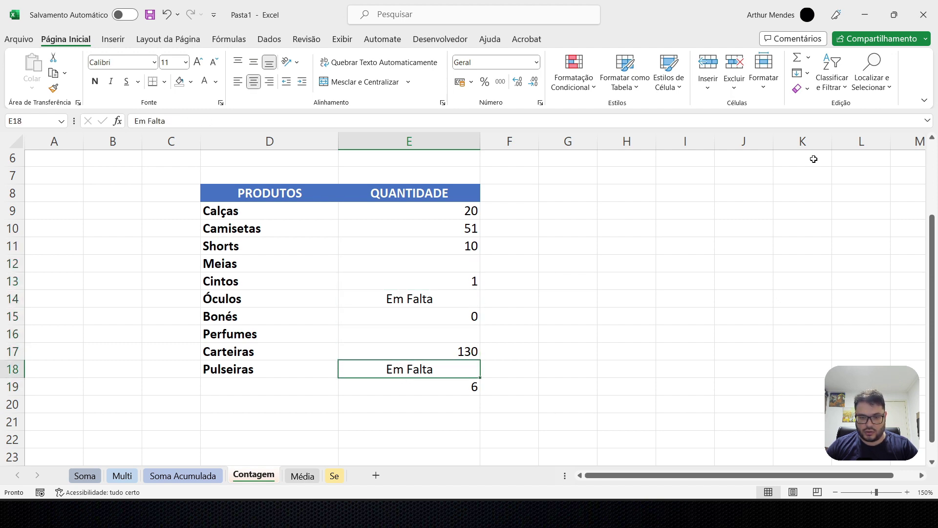
key("BackSpace")
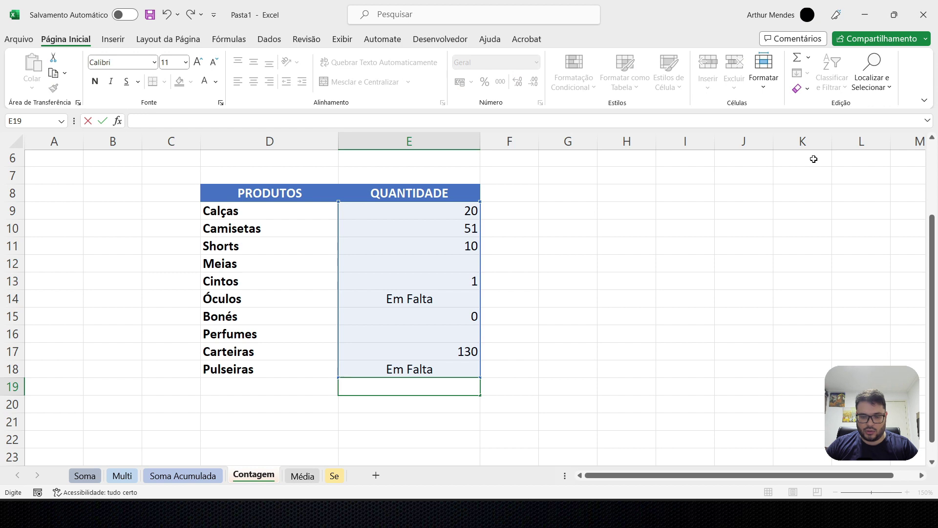
left_click(594, 339)
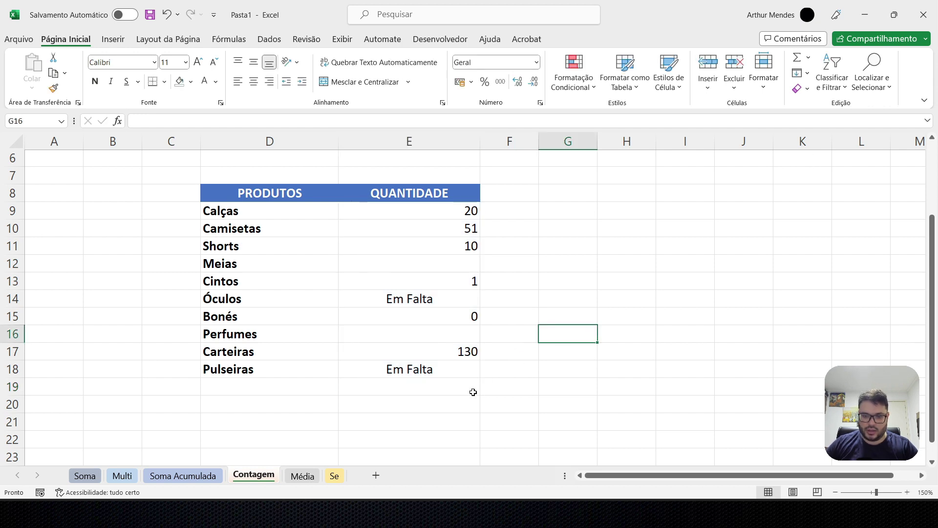
left_click(473, 391)
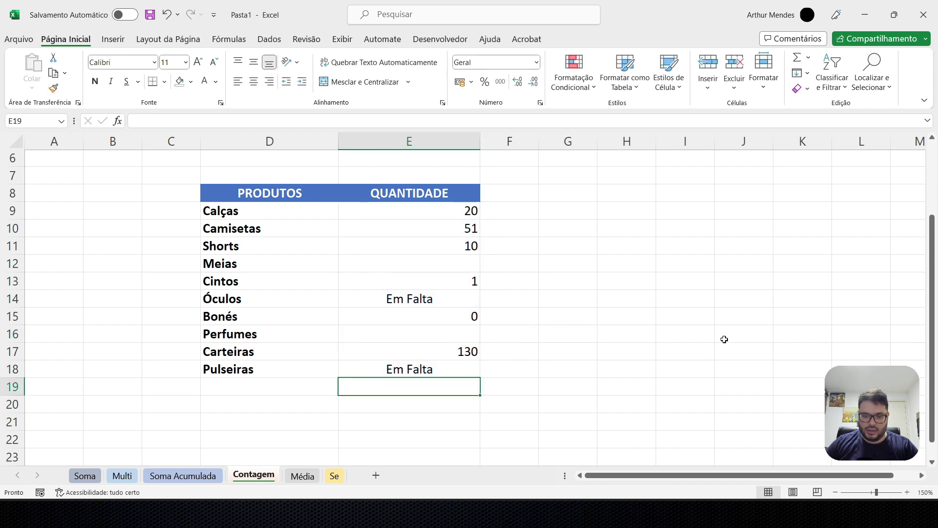
Enter the formula =CONT.NÚM(E9:E18) in cell E21 to count the numeric quantities.
left_click(445, 415)
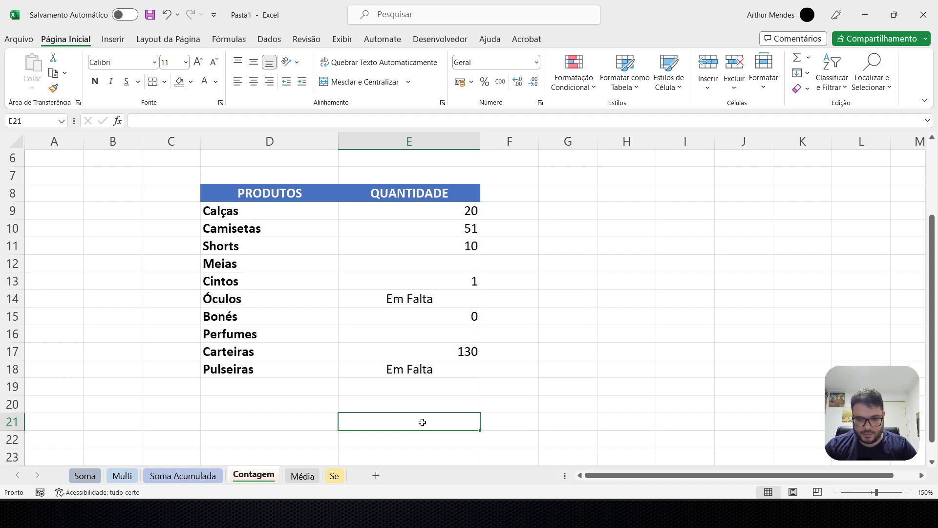
type("=cont")
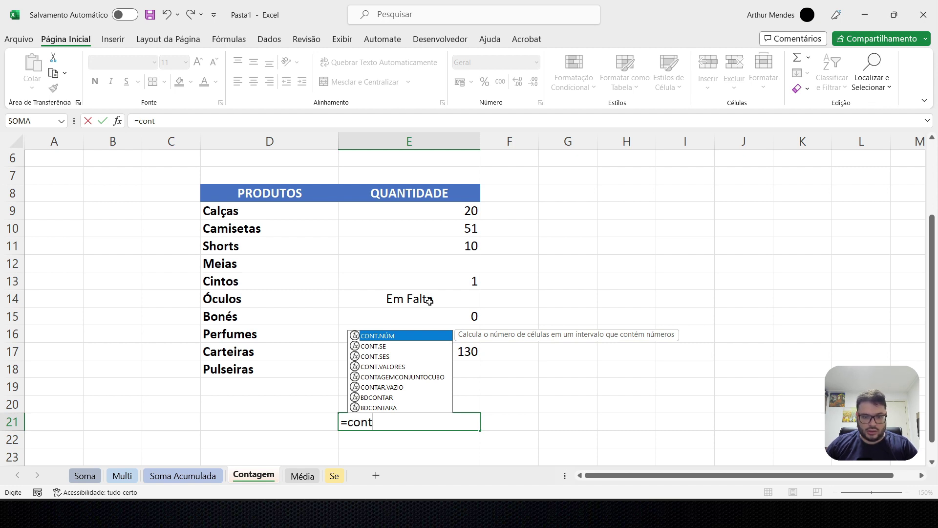
key("Tab")
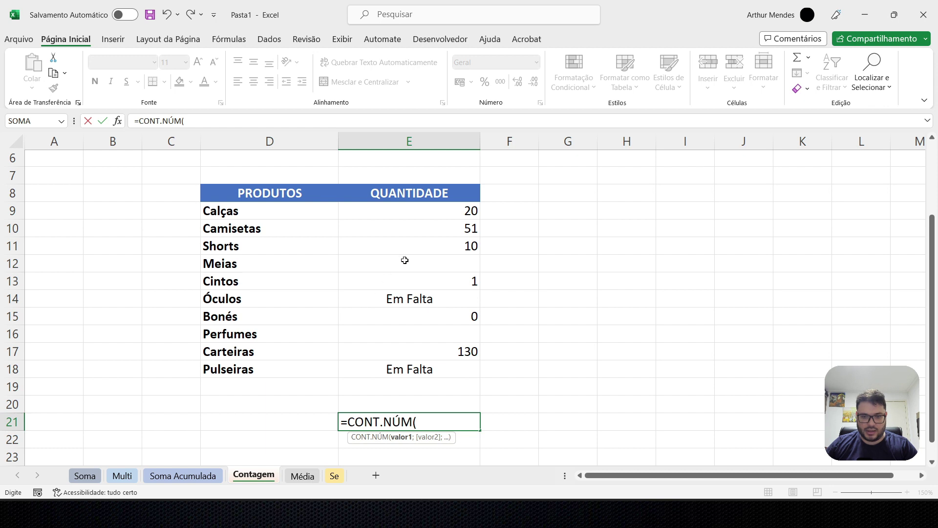
left_click_drag(422, 213, 430, 369)
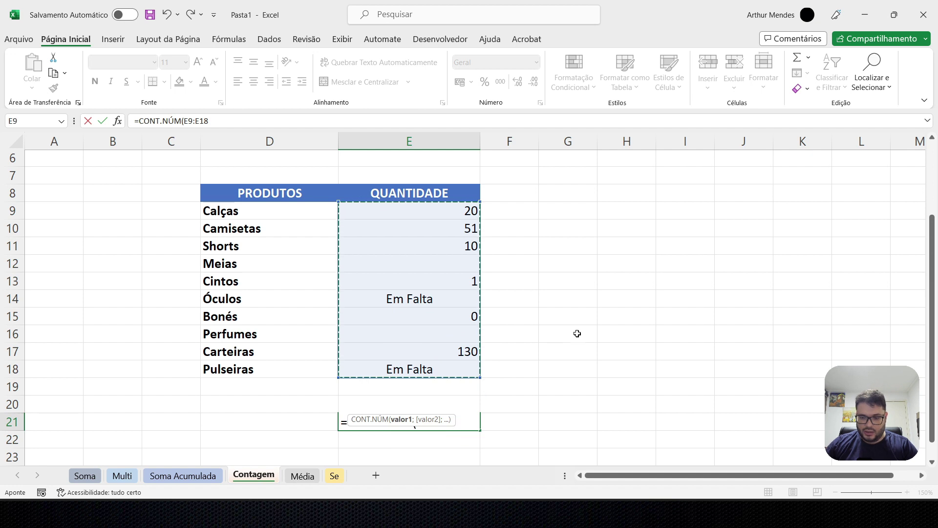
type(")")
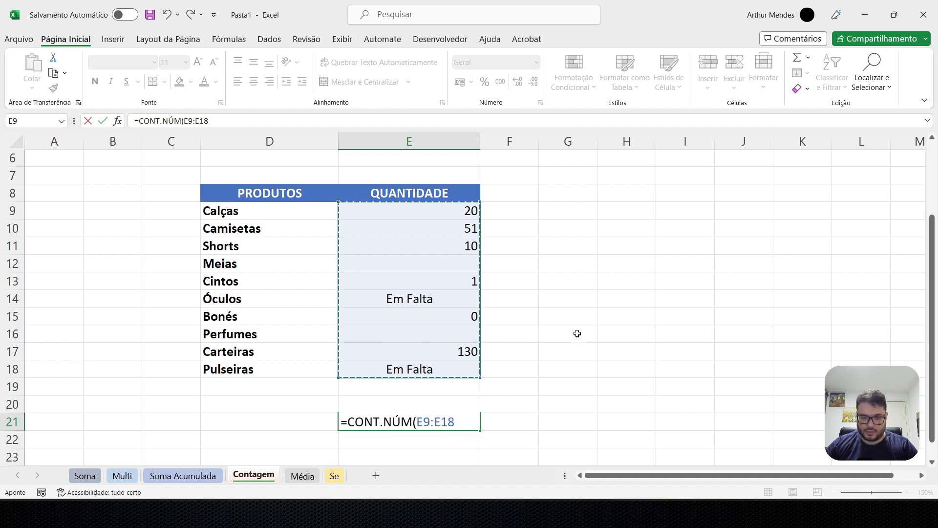
key("Return")
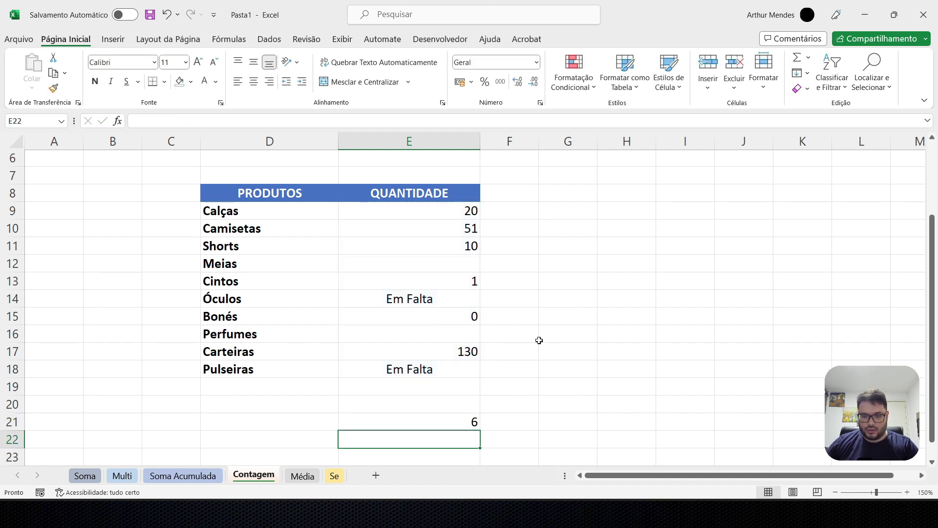
Check the CONT.NÚM formula in E21 against the numeric cells of the QUANTIDADE column, one by one.
left_click(456, 424)
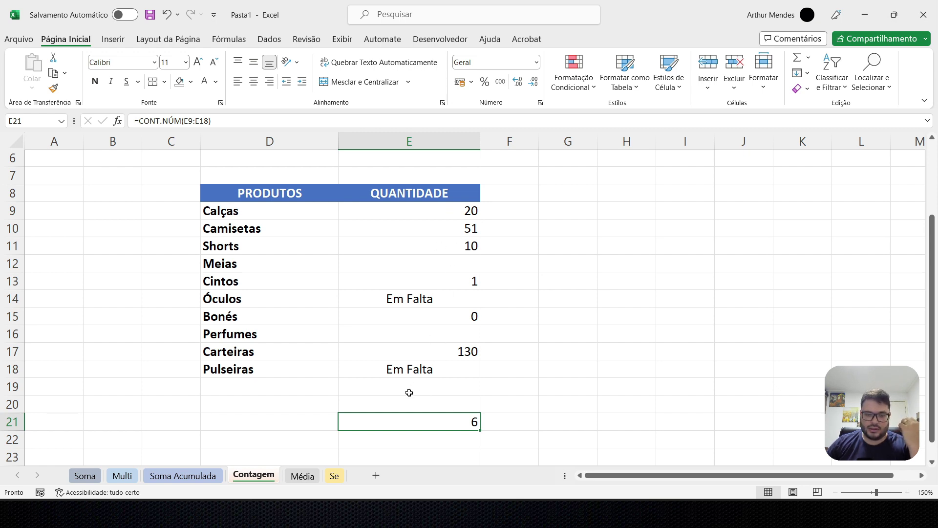
left_click(452, 212)
left_click(462, 227)
left_click(462, 246)
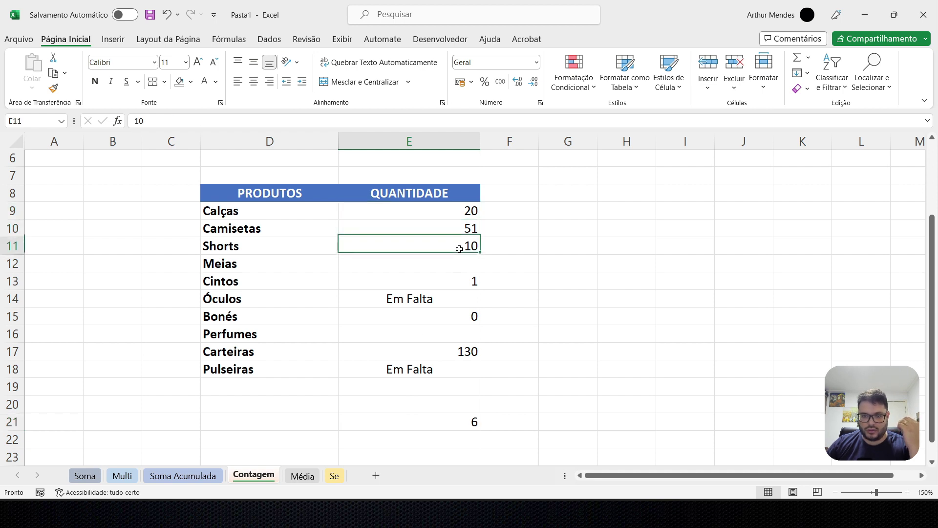
left_click(462, 286)
left_click(460, 319)
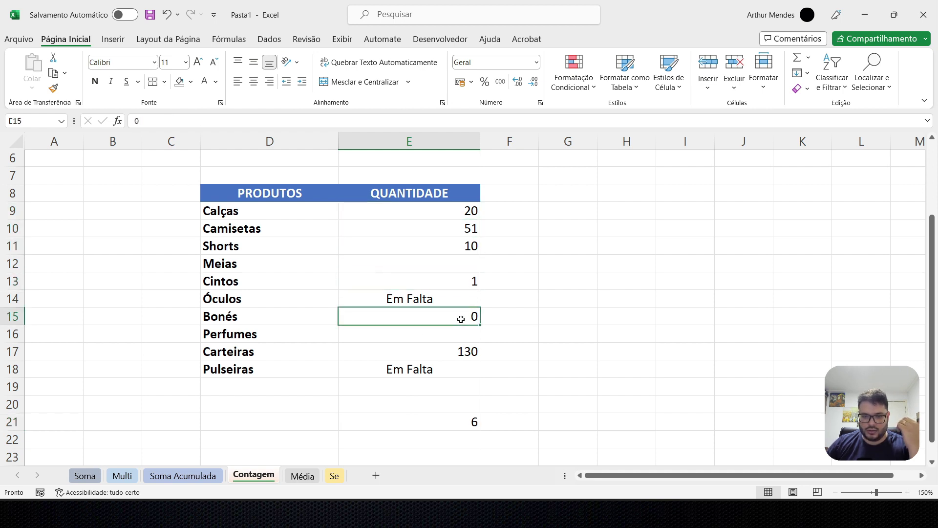
left_click(458, 352)
left_click(451, 426)
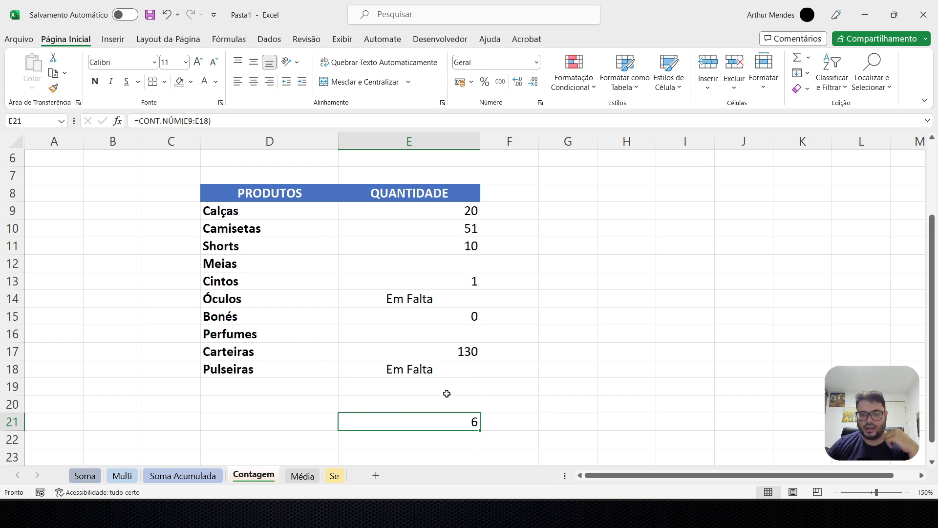
left_click(417, 212)
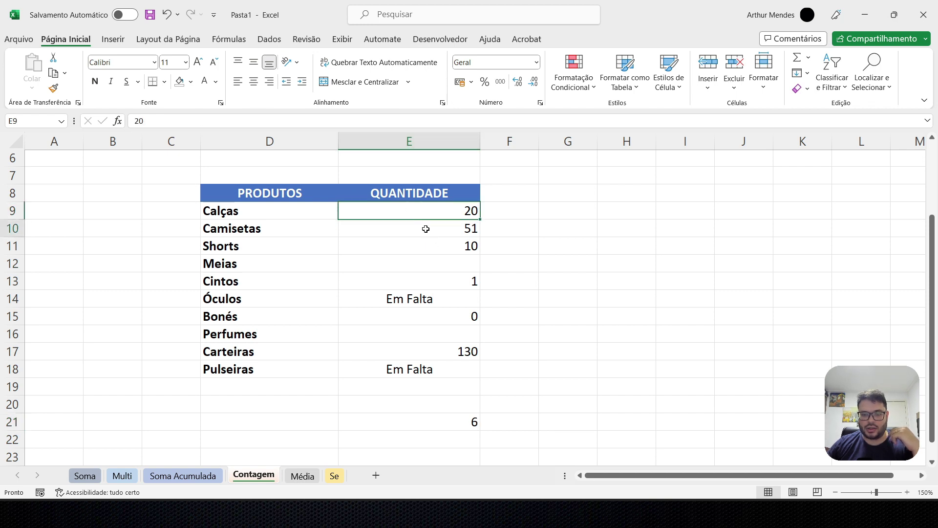
left_click(424, 228)
left_click(419, 215)
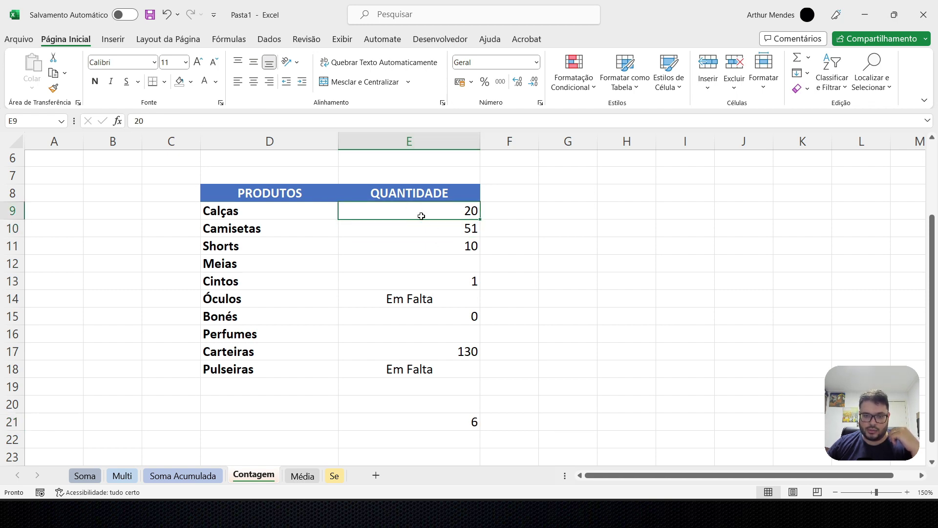
left_click(427, 228)
left_click(430, 245)
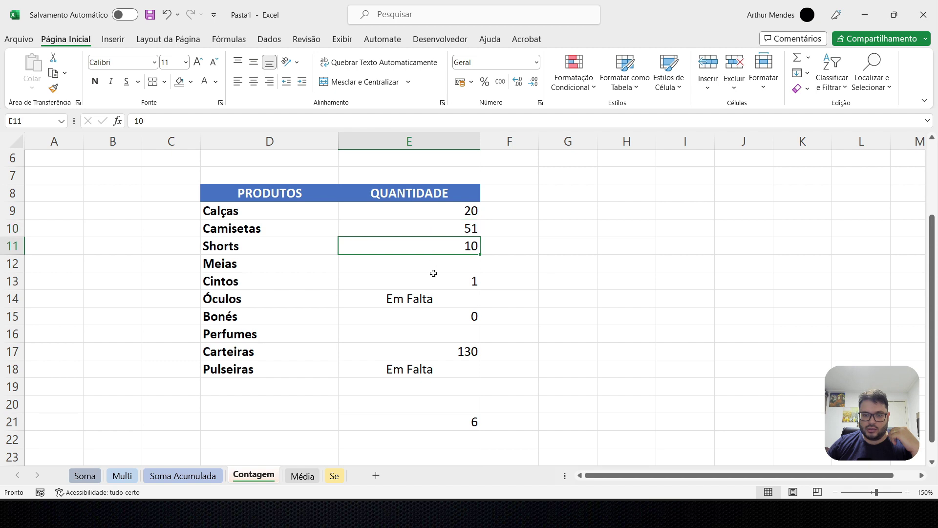
left_click(429, 282)
left_click(433, 316)
left_click(436, 351)
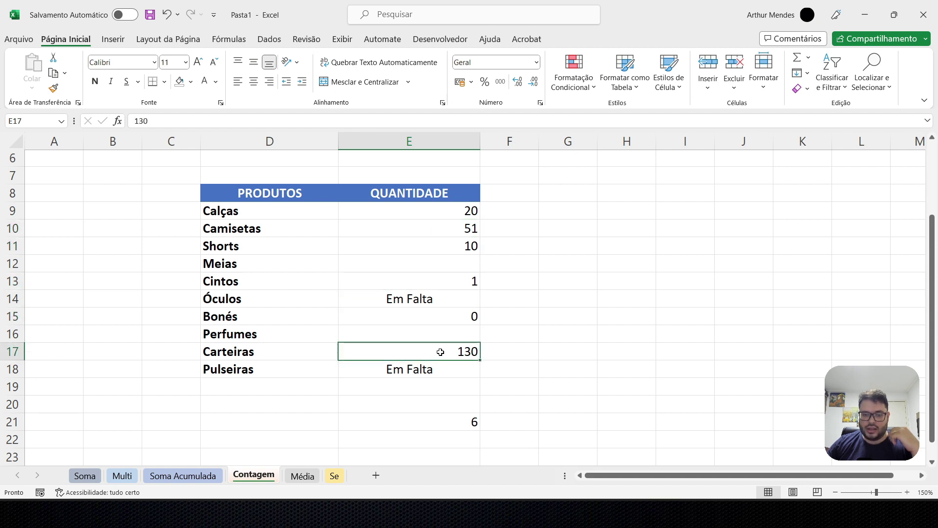
left_click(463, 421)
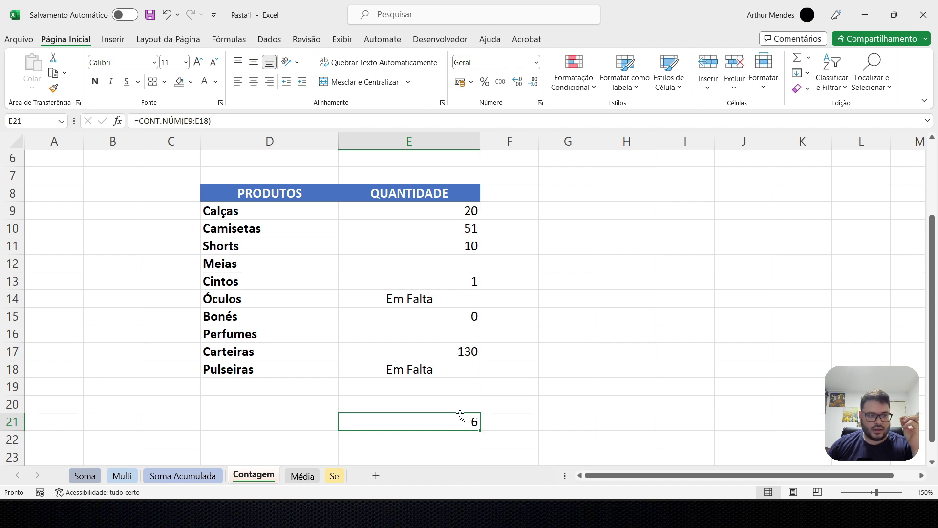
key("Right")
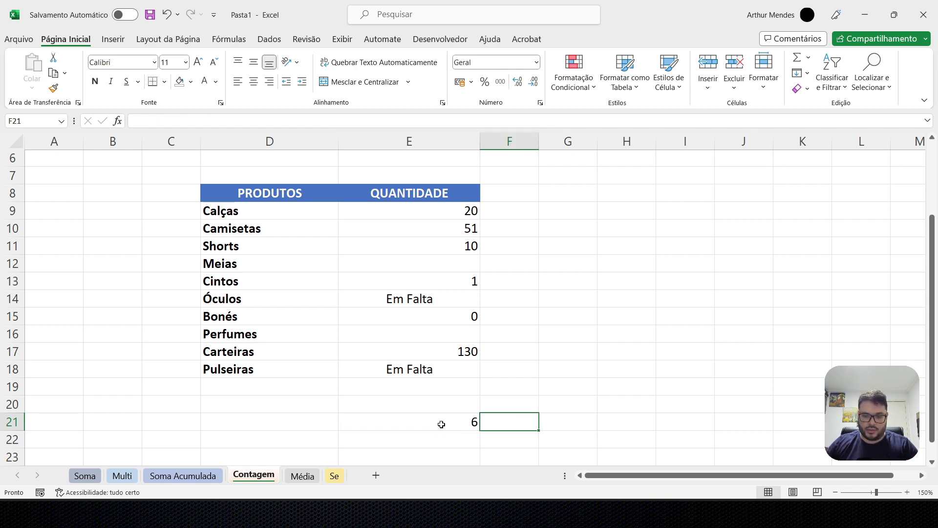
Try replacing the formula in cell E21 with =CONT.VALORES(E9:E17) to count the filled quantities.
double_click(441, 424)
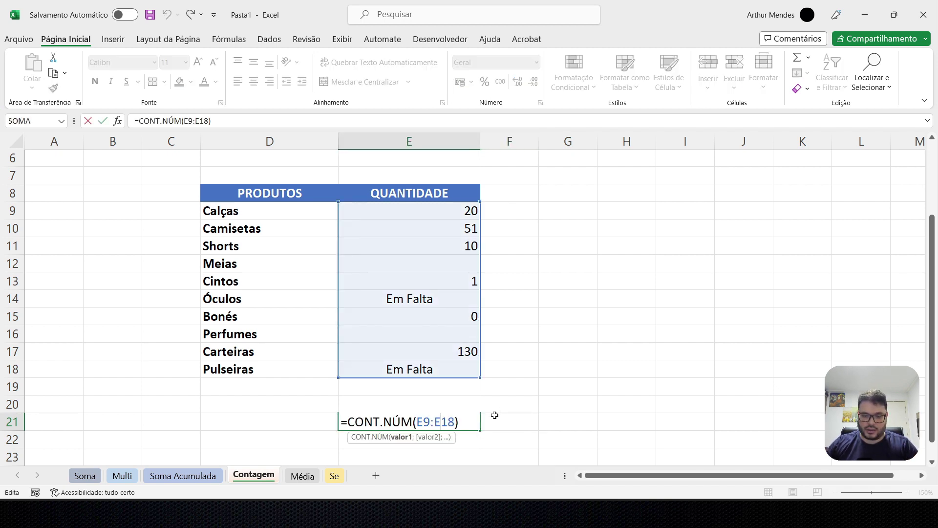
left_click_drag(464, 420, 349, 421)
type("cont")
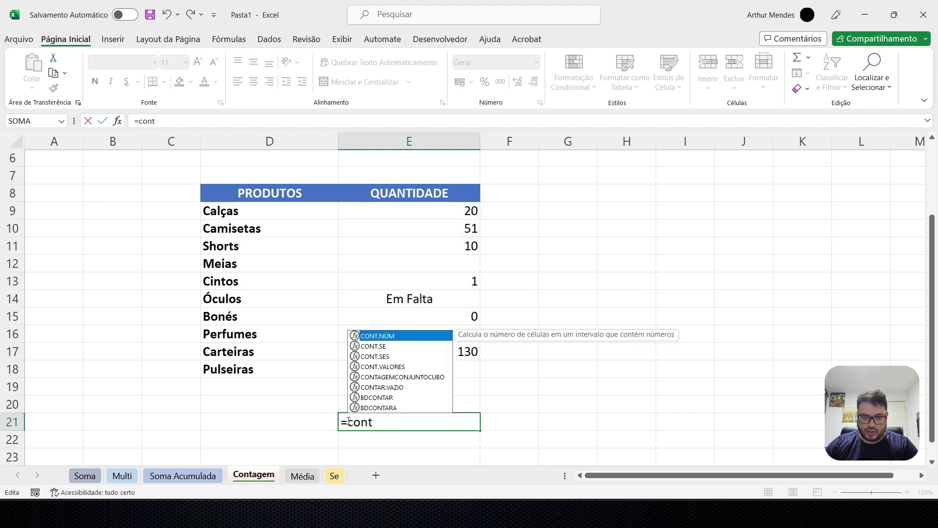
type(".")
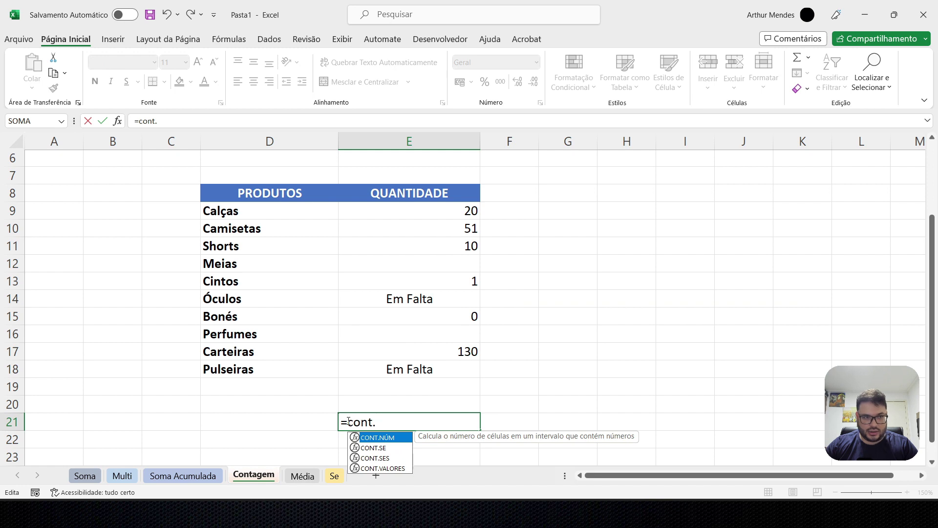
type("va")
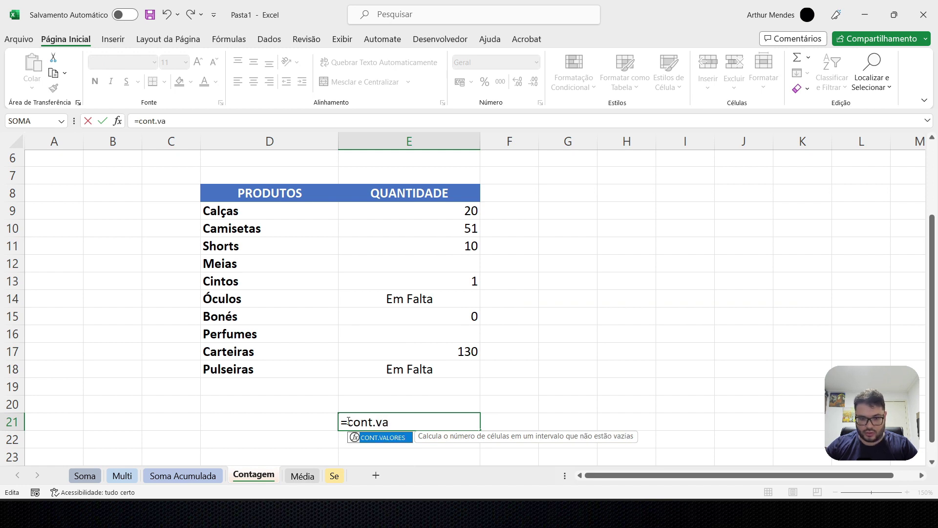
key("Tab")
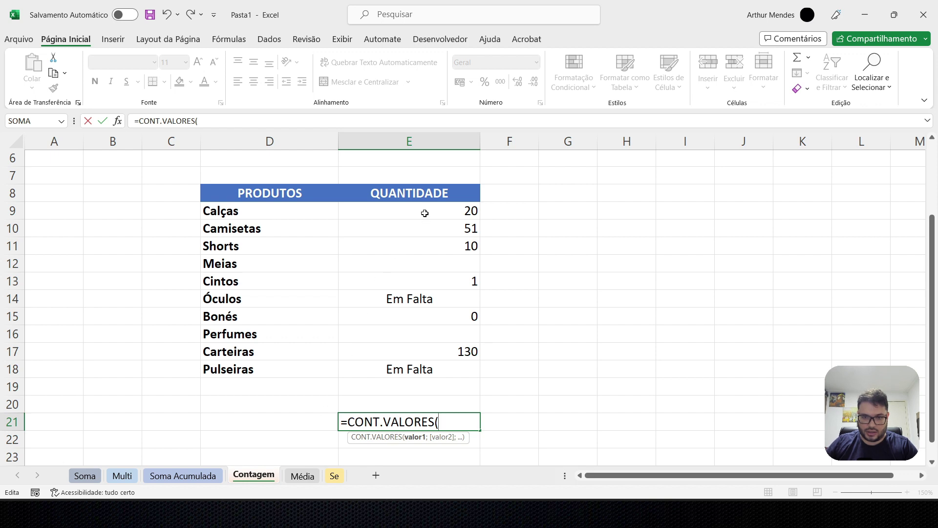
left_click_drag(425, 210, 431, 352)
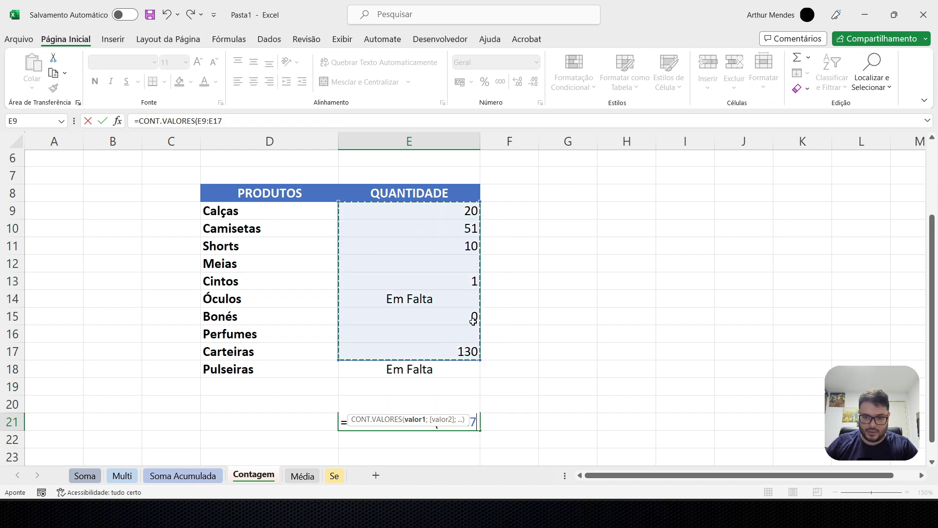
key("Return")
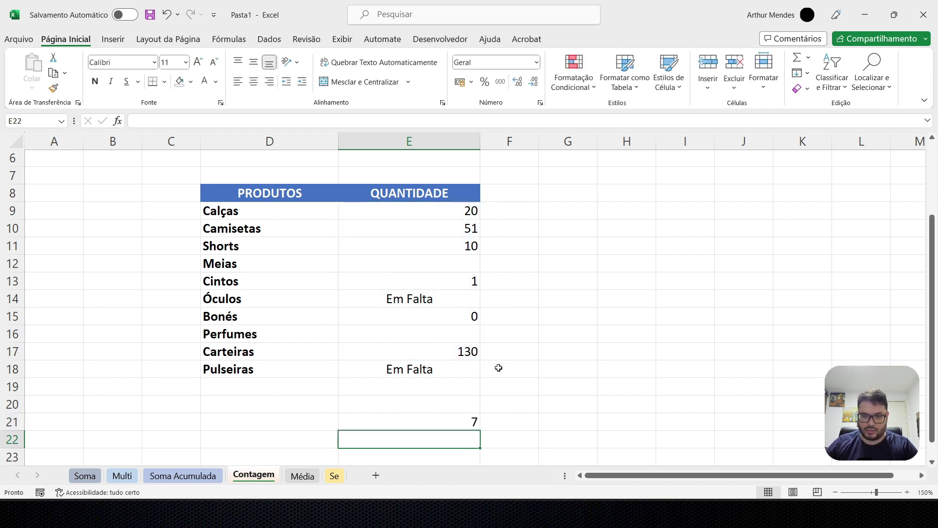
Replace the CONT.NÚM formula in cell E21 with =CONT.VALORES(E9:E18) to count all non-empty quantities.
double_click(453, 423)
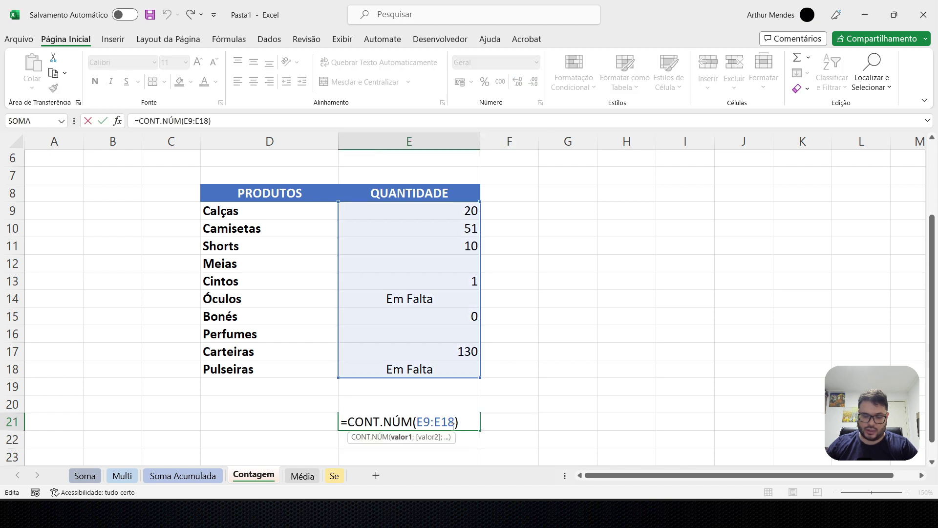
left_click_drag(457, 423, 340, 423)
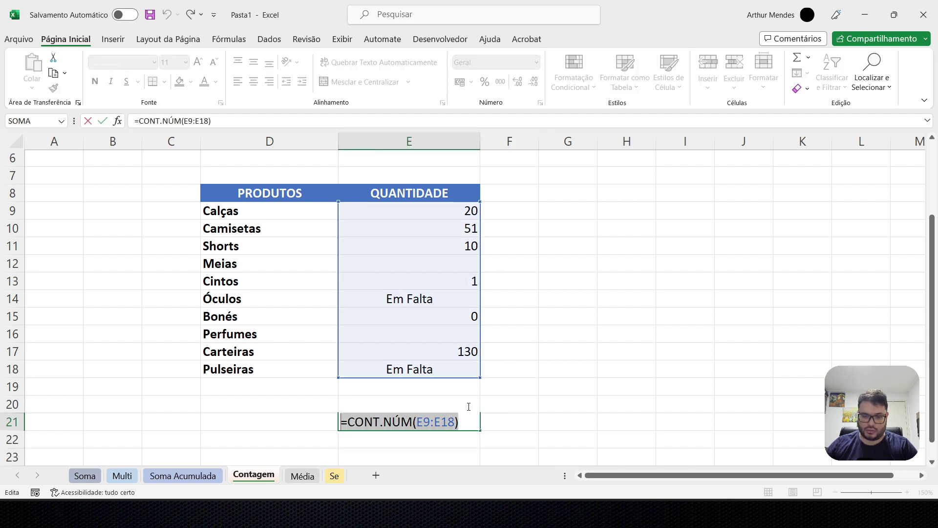
type("=cont")
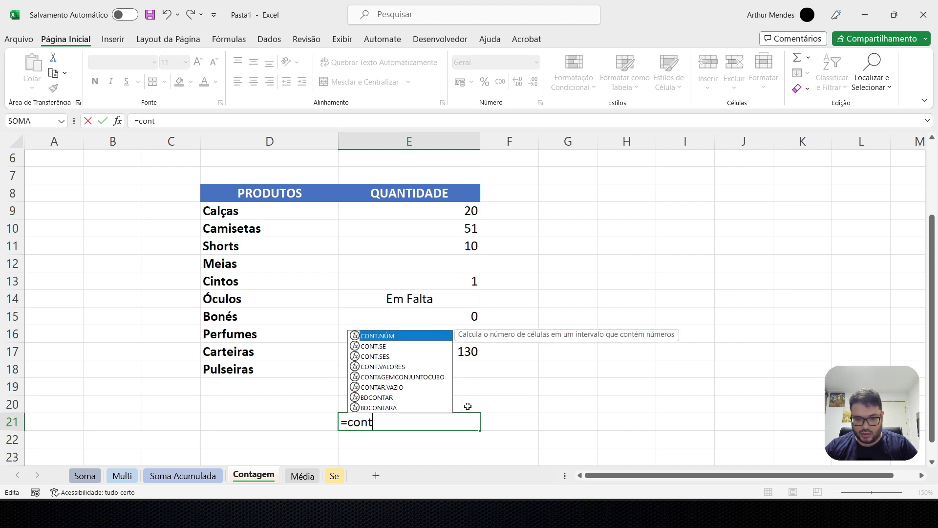
type(".v")
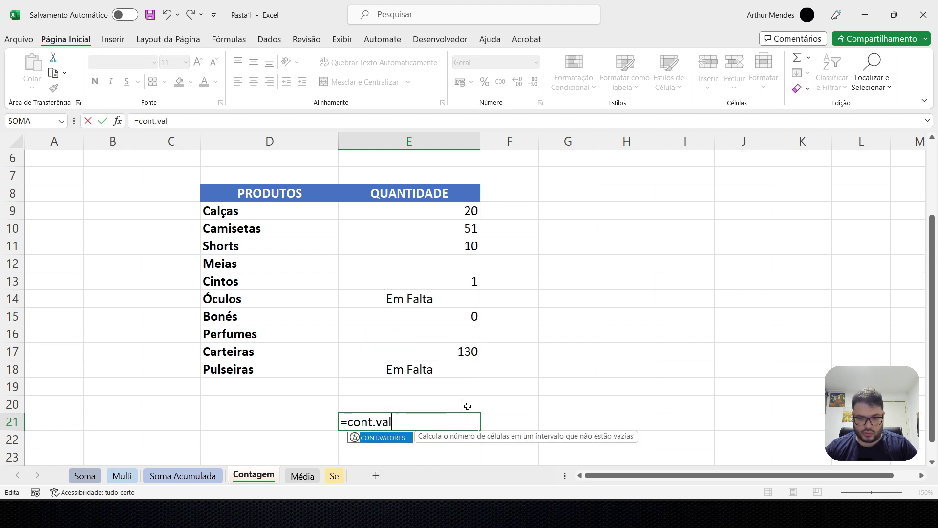
type("al")
key("Tab")
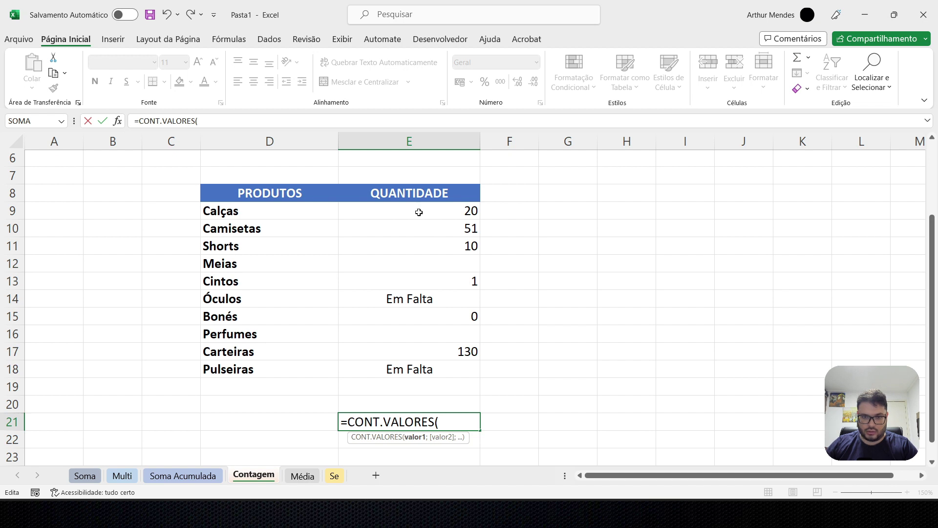
left_click_drag(419, 212, 449, 370)
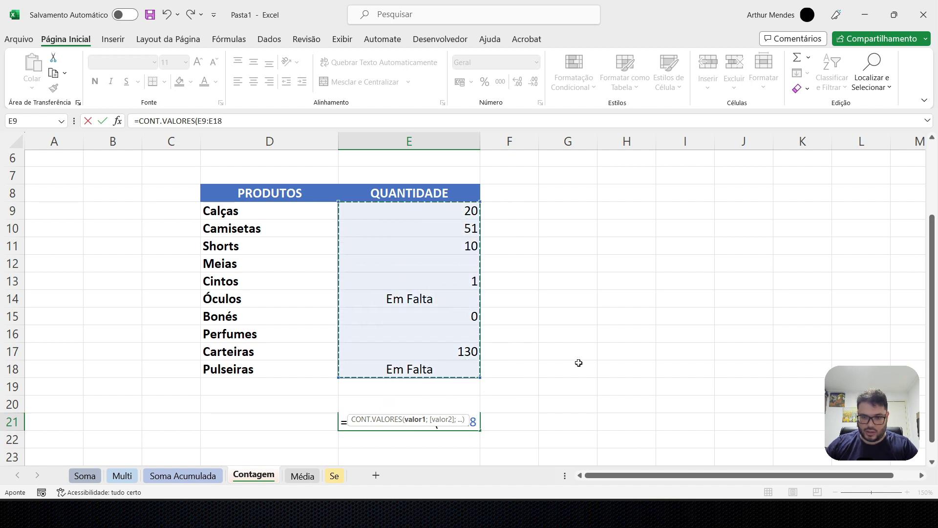
key("Return")
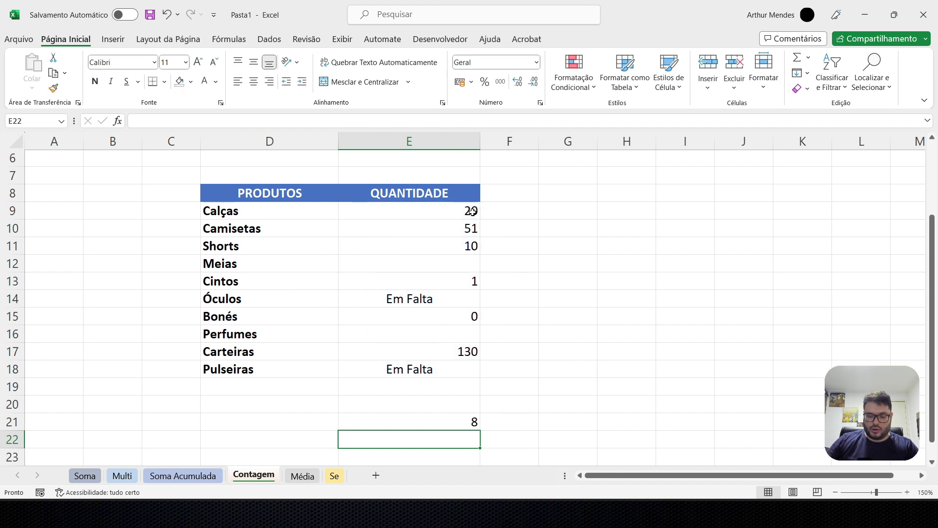
Check the CONT.VALORES formula in E21 against each filled QUANTIDADE cell, including the two "Em Falta" entries.
left_click(455, 423)
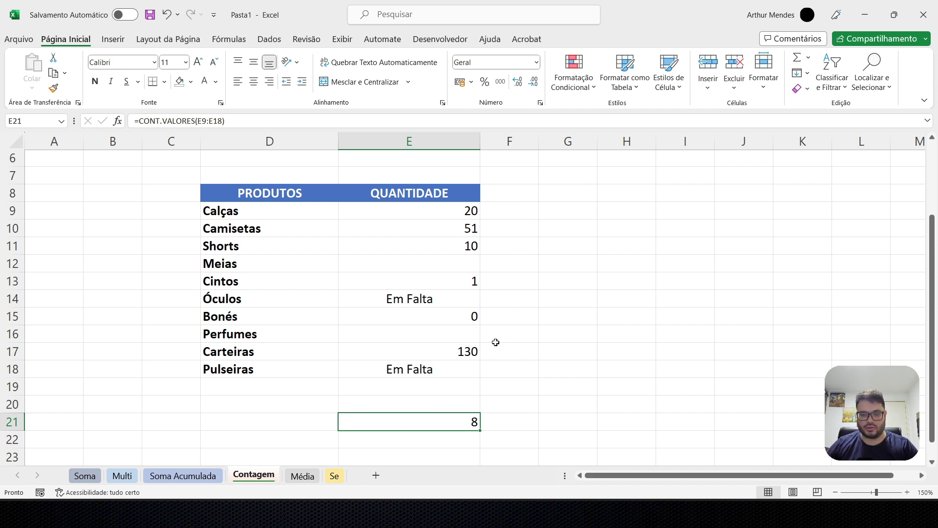
left_click(423, 211)
left_click(425, 225)
left_click(425, 242)
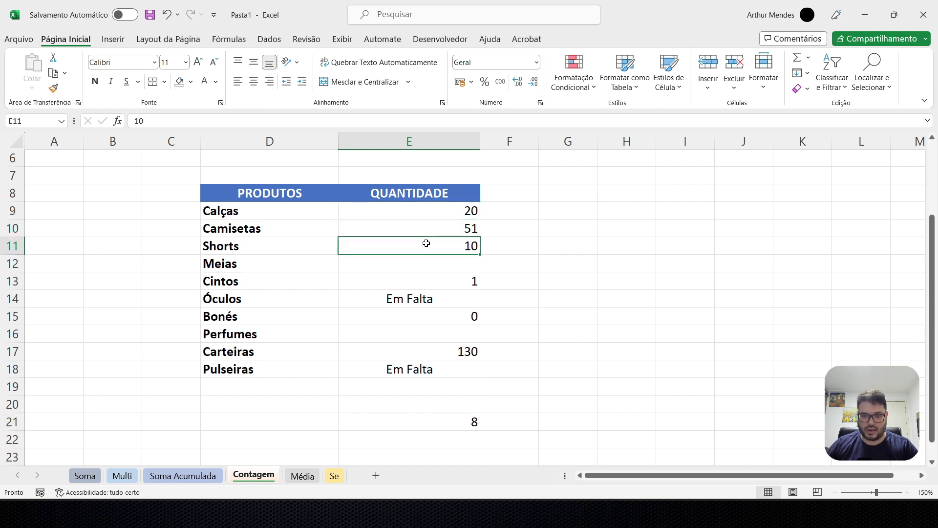
left_click(425, 283)
left_click(438, 299)
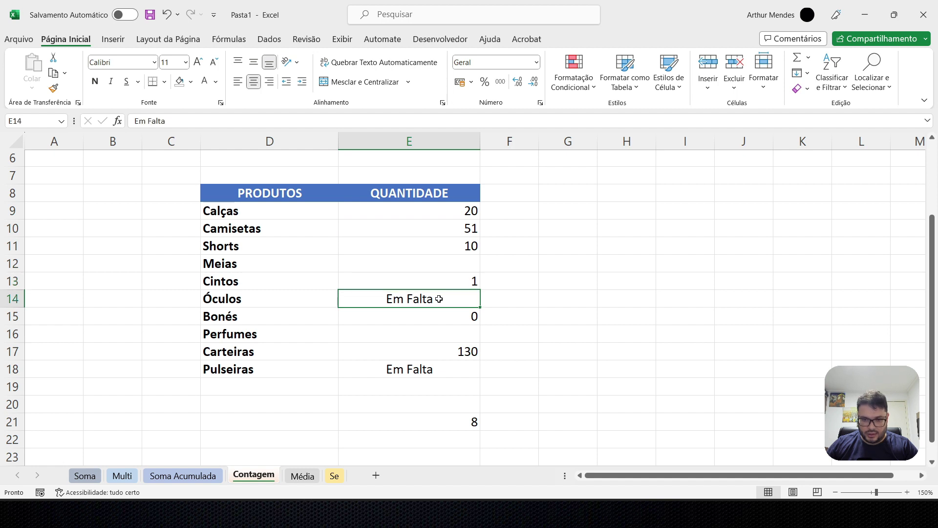
left_click(440, 316)
left_click(433, 349)
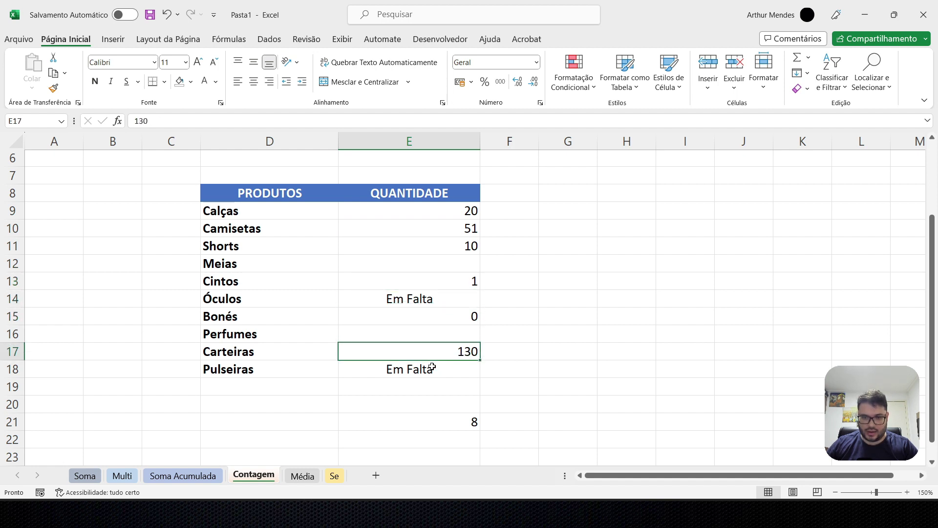
left_click(432, 367)
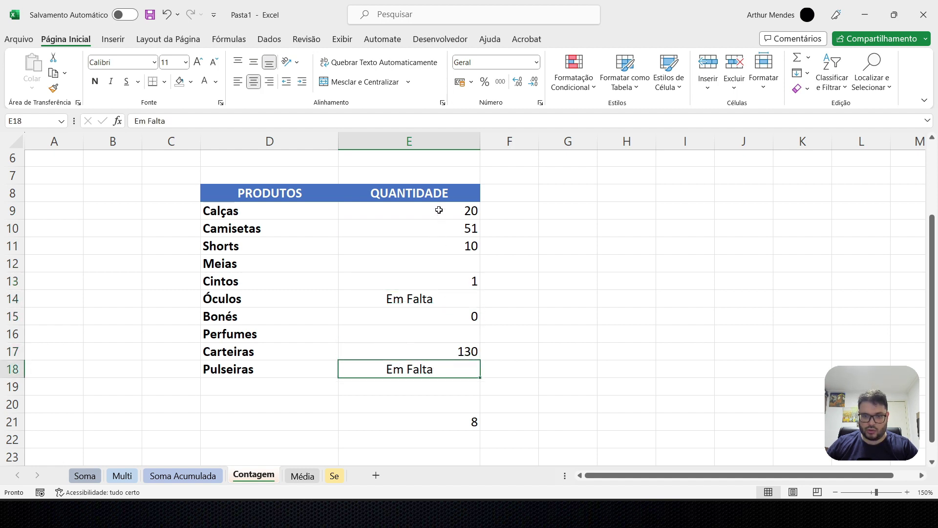
left_click(436, 303)
left_click(444, 370)
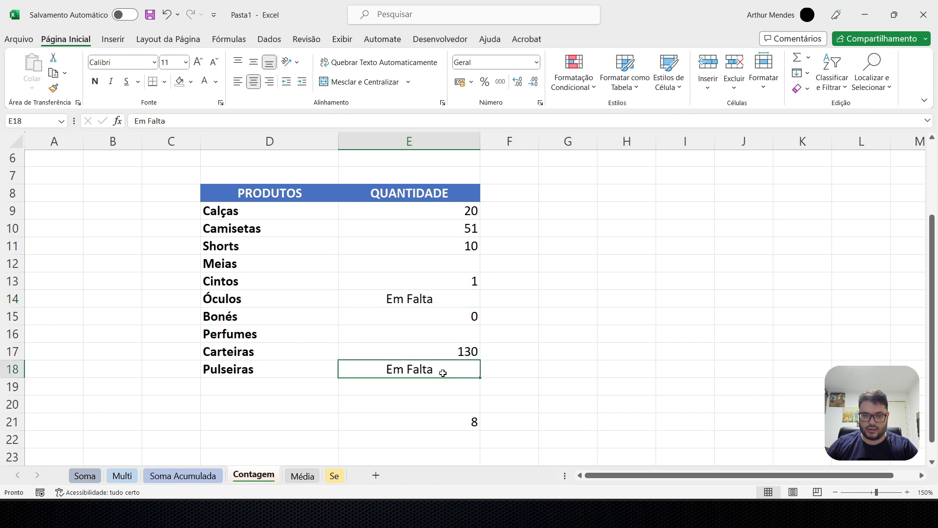
left_click(441, 305)
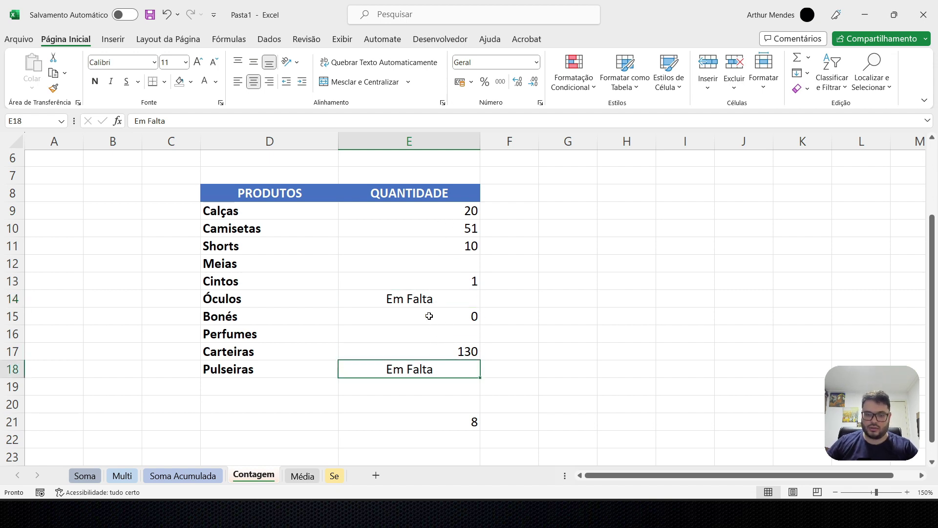
left_click(433, 300)
left_click(441, 368)
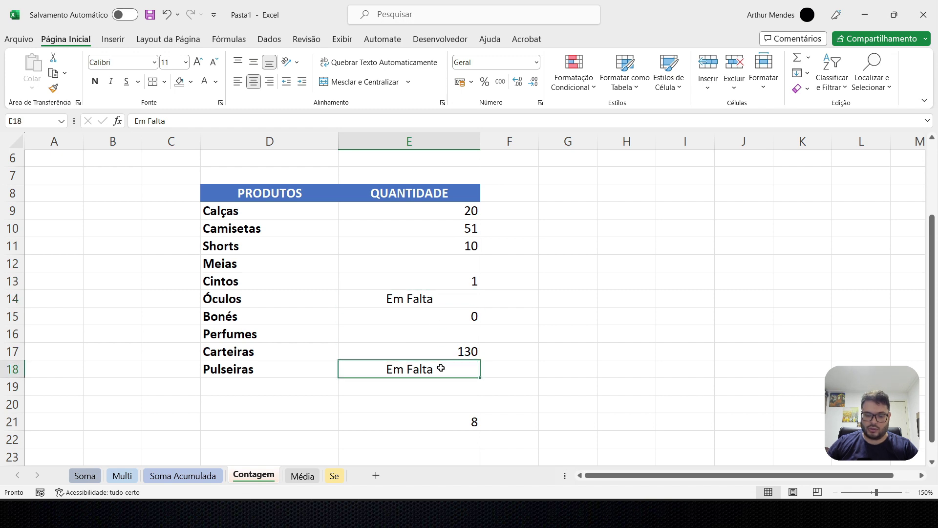
Replace the CONT.VALORES formula in cell E21 with =CONTAR.VAZIO(E9:E18) to count the empty quantities.
left_click(457, 424)
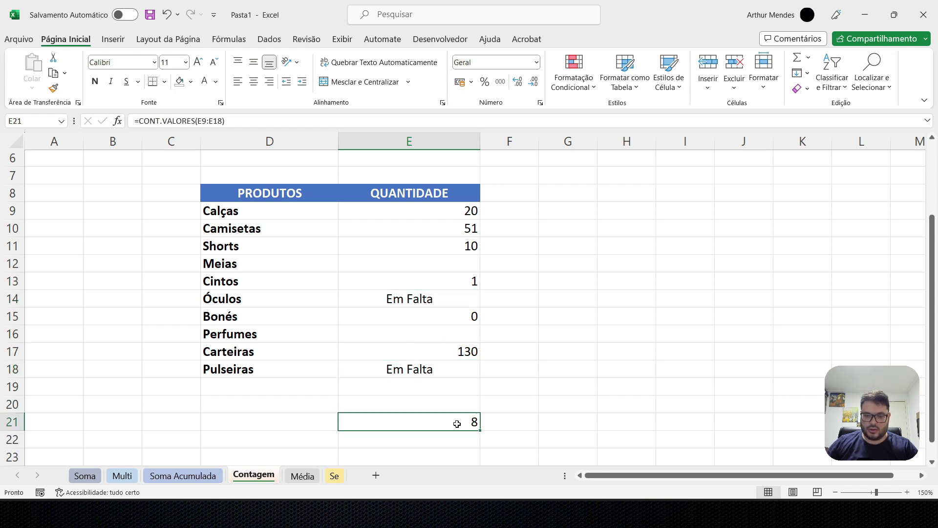
double_click(457, 424)
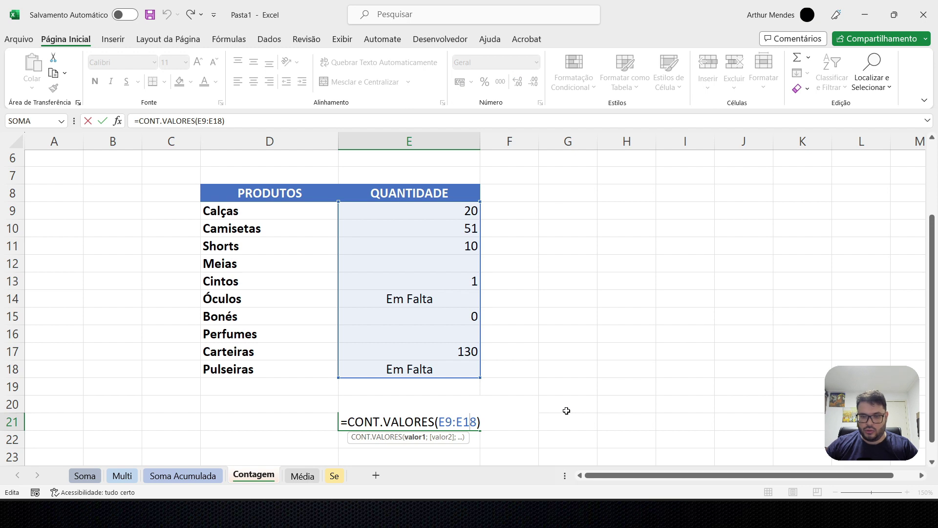
key("Right")
key("BackSpace")
key("BackSpace")
key("BackSpace")
key("BackSpace")
key("BackSpace")
key("BackSpace")
key("BackSpace")
key("BackSpace")
key("BackSpace")
key("BackSpace")
key("BackSpace")
key("BackSpace")
key("BackSpace")
key("BackSpace")
key("BackSpace")
key("BackSpace")
key("BackSpace")
key("BackSpace")
key("BackSpace")
key("BackSpace")
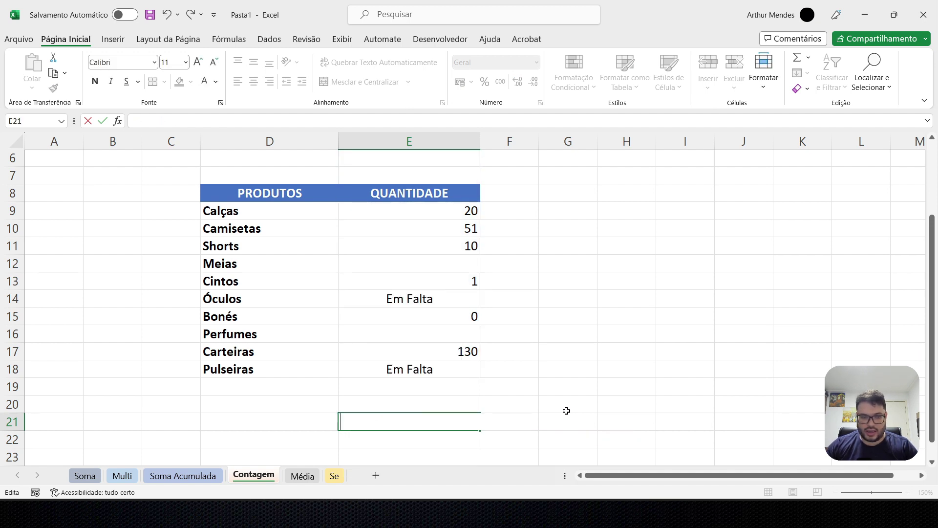
type("=co")
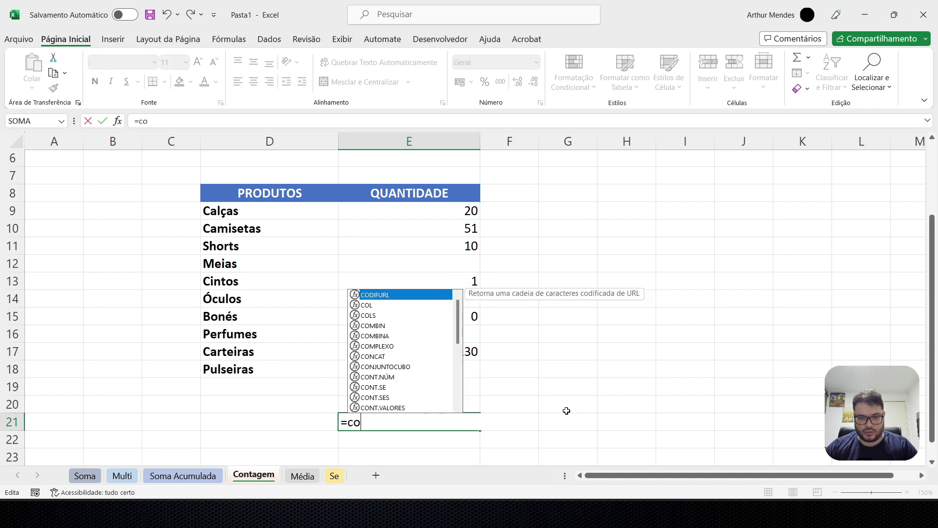
type("ntar")
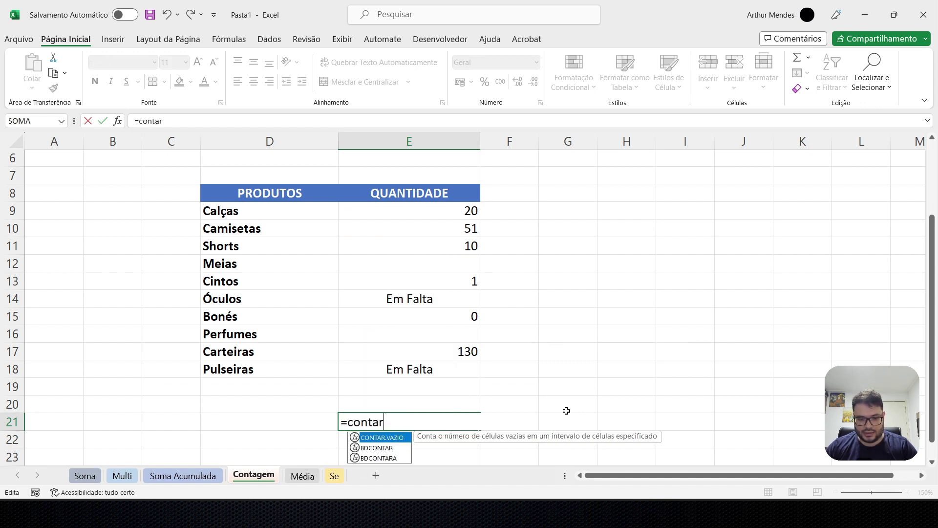
key("Tab")
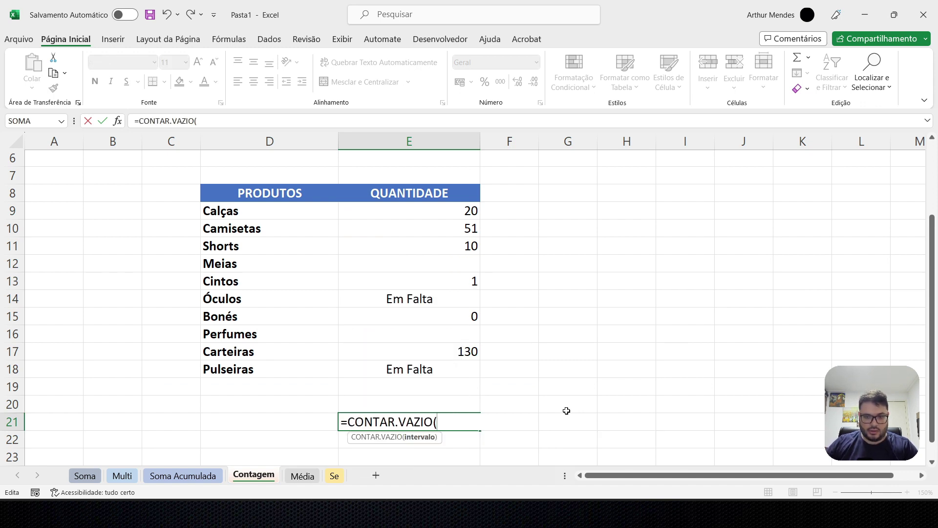
left_click_drag(426, 215, 456, 368)
key("Return")
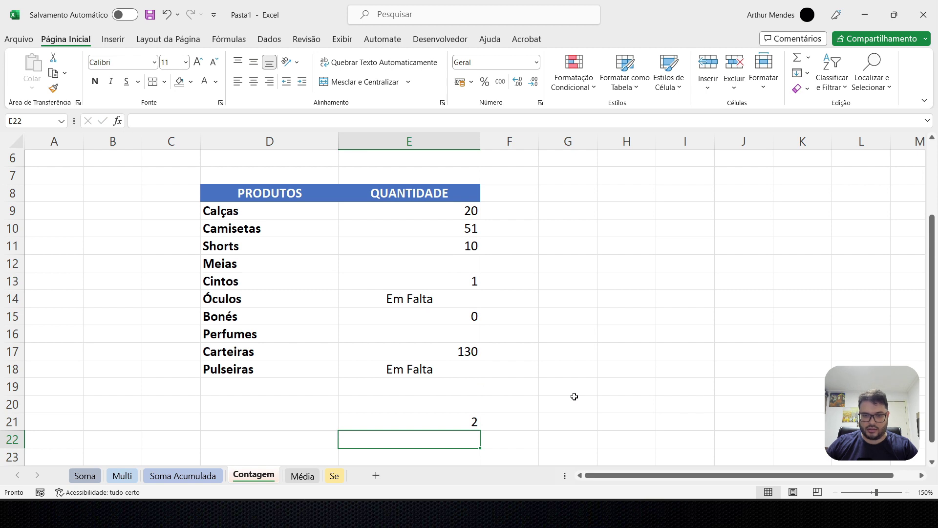
Check the CONTAR.VAZIO formula in E21 against the empty QUANTIDADE cells for Meias and Perfumes.
left_click(464, 423)
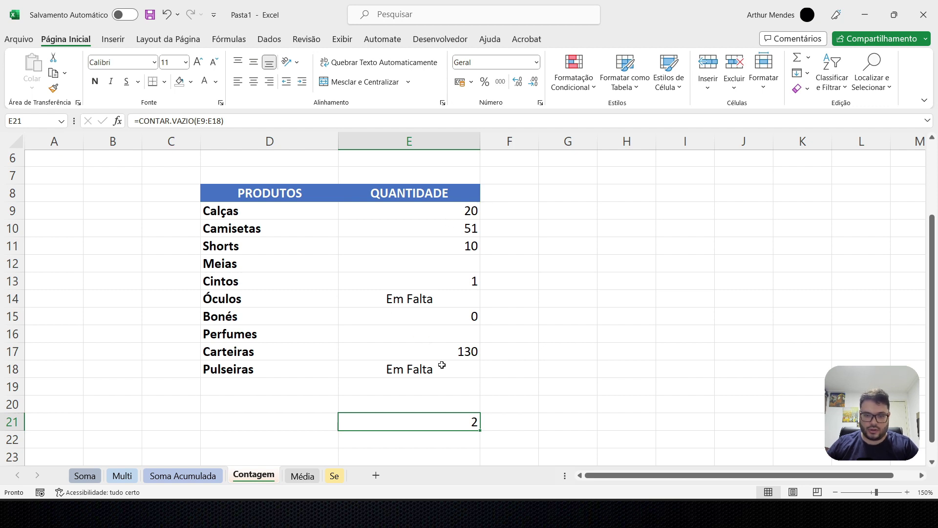
left_click(444, 263)
left_click(428, 336)
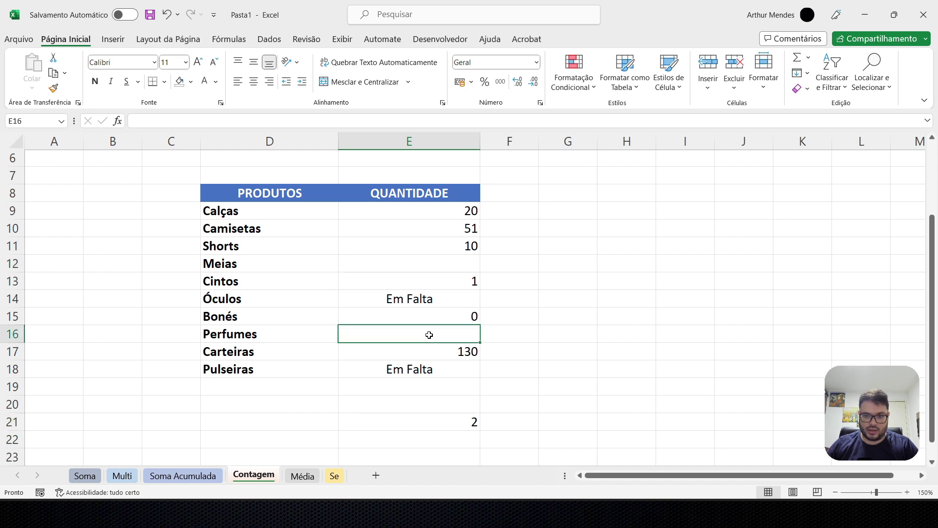
left_click(443, 423)
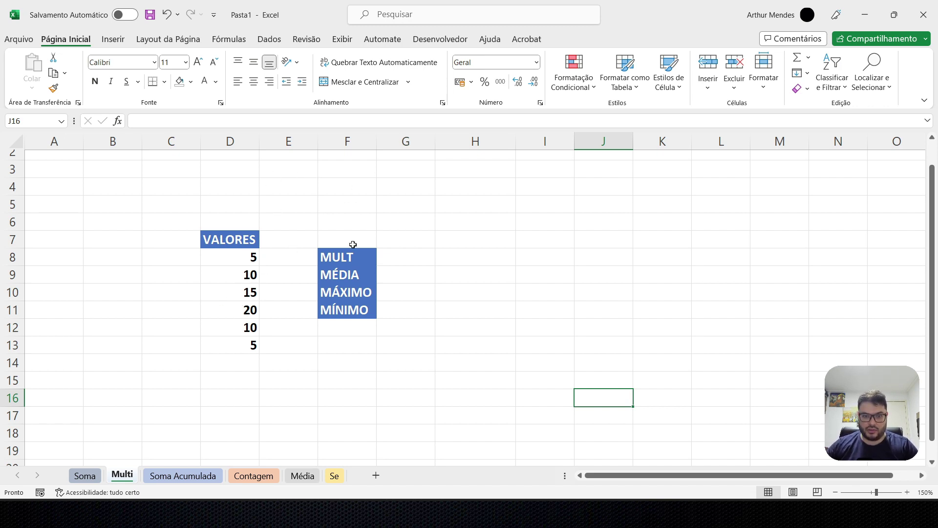
Review the MULT, MÉDIA, MÁXIMO and MÍNIMO labels in F8:F11 of the Multi sheet.
left_click(351, 259)
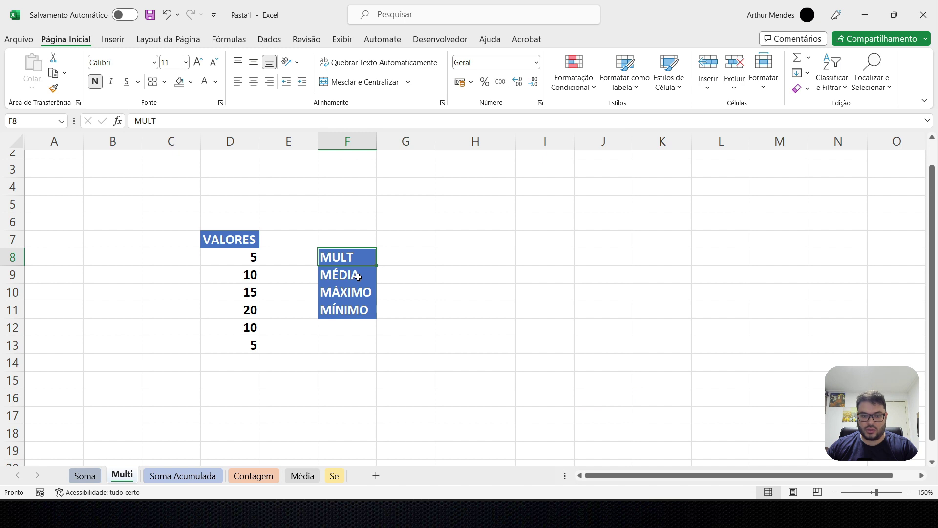
left_click(357, 276)
left_click(360, 296)
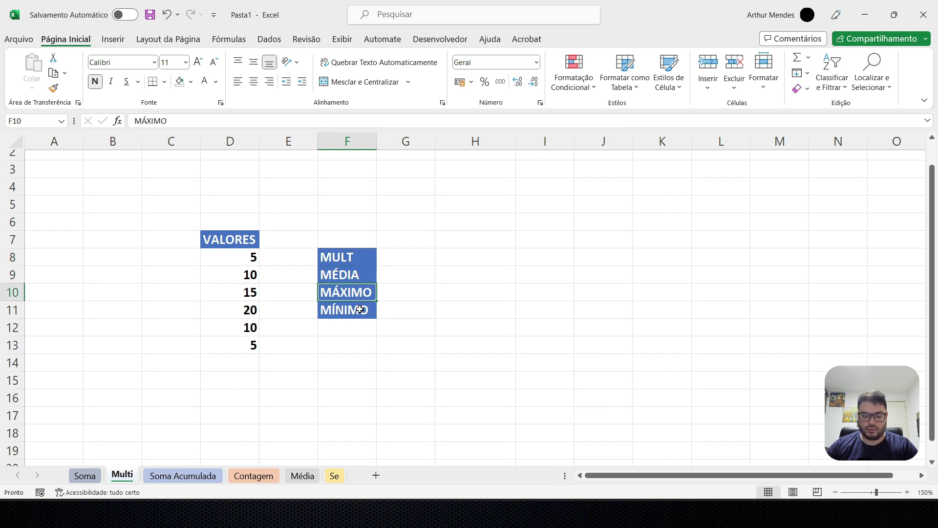
left_click(360, 311)
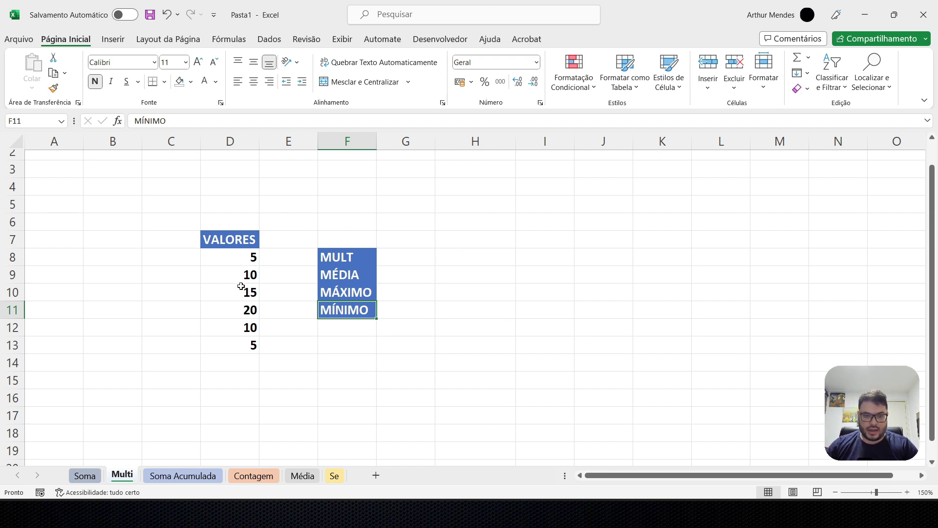
Enter the formula =MULT(D8:D9) in cell H8 to multiply the first two entries under VALORES.
left_click_drag(245, 258, 250, 343)
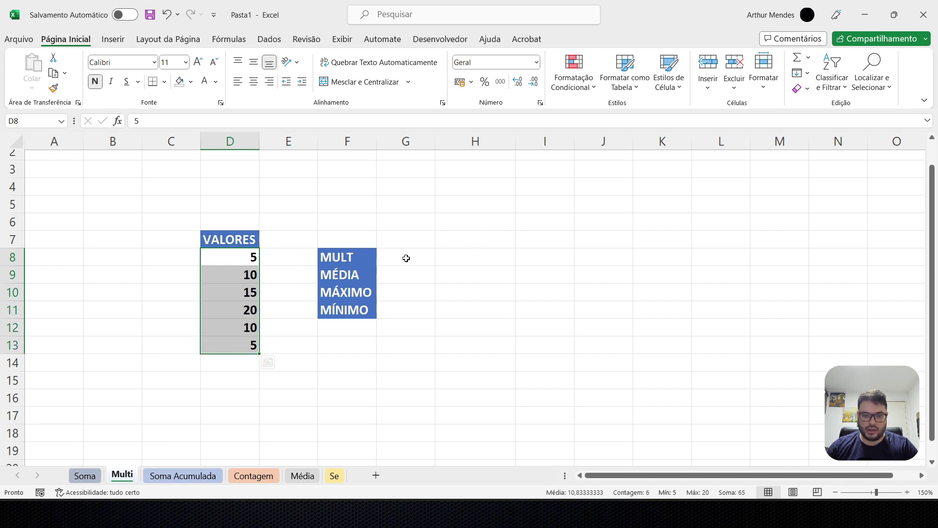
left_click(474, 258)
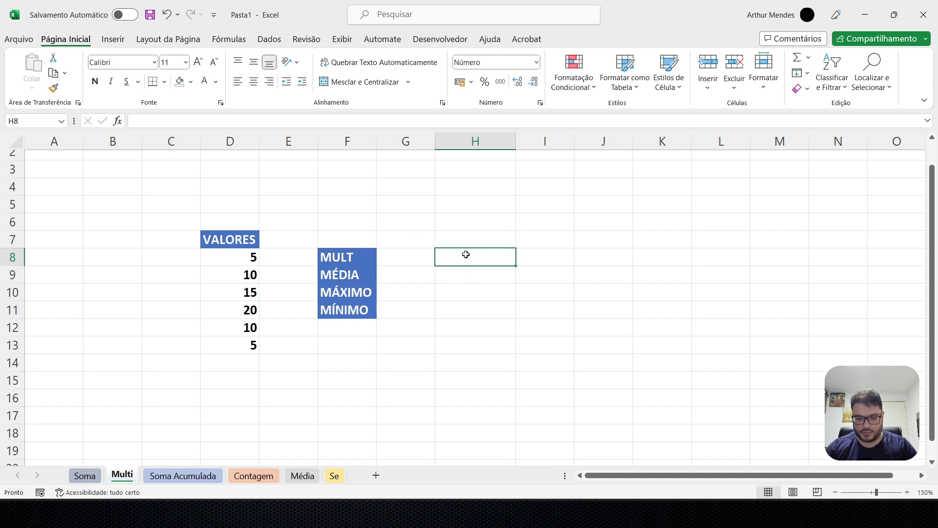
type("=")
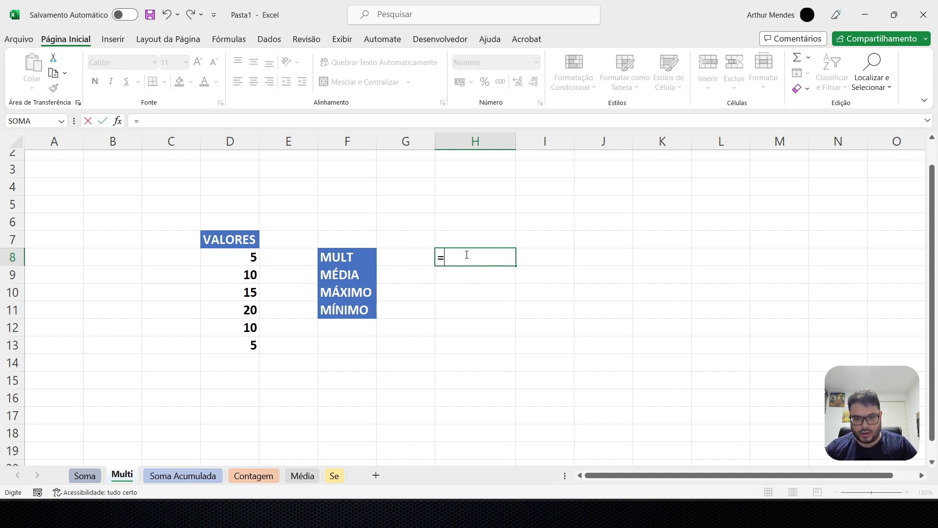
type("mul")
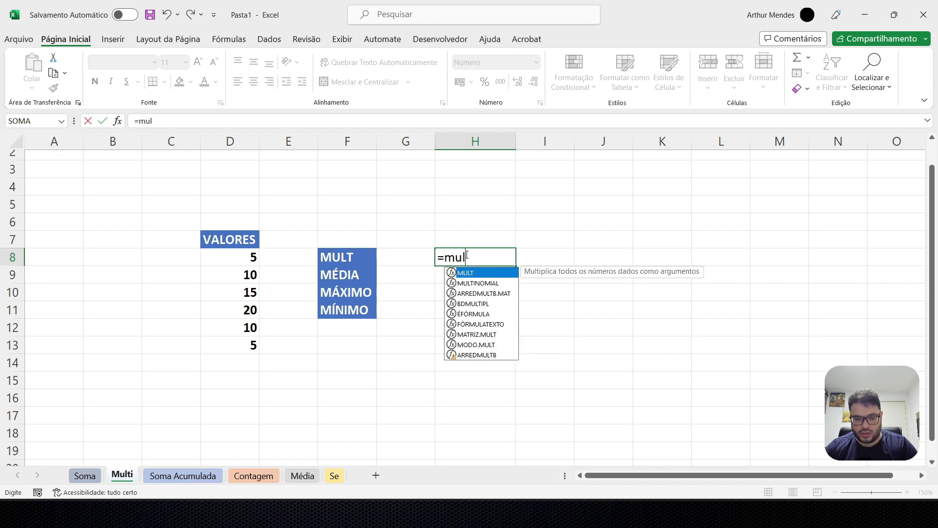
key("Tab")
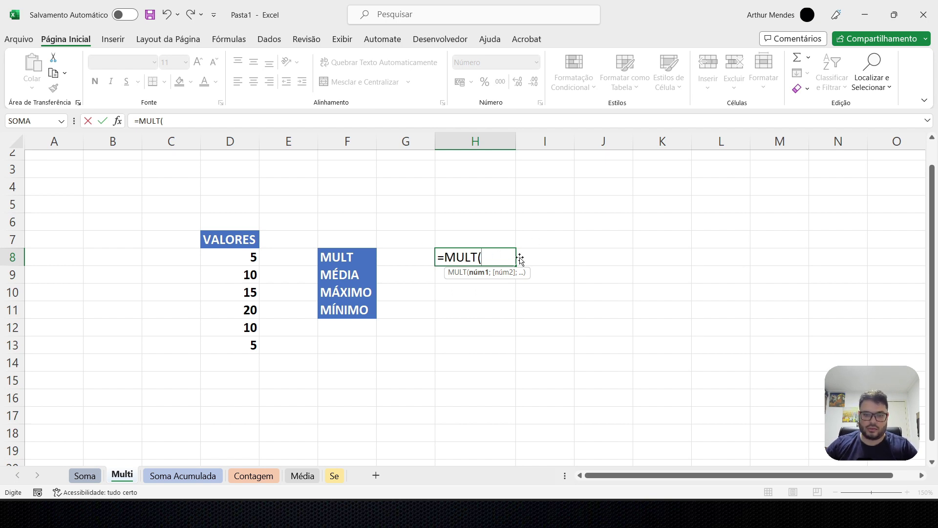
left_click_drag(231, 258, 233, 276)
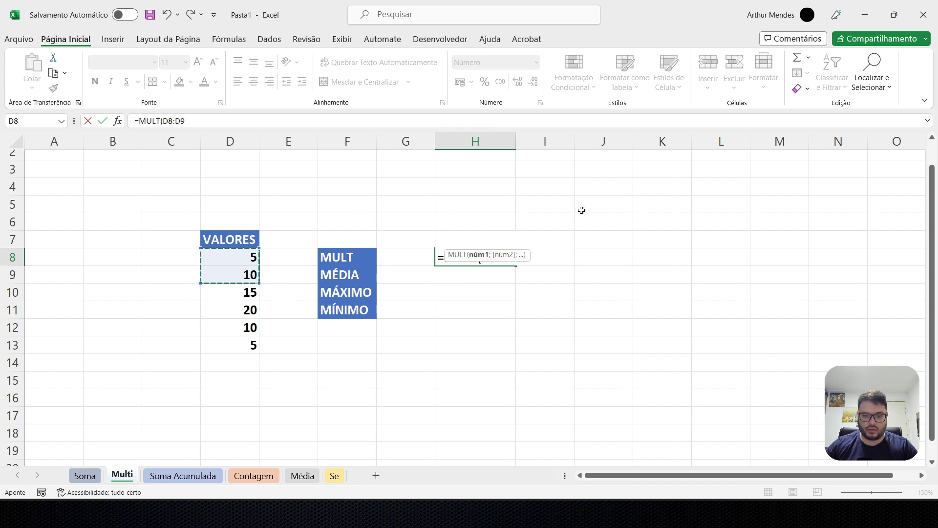
key("Return")
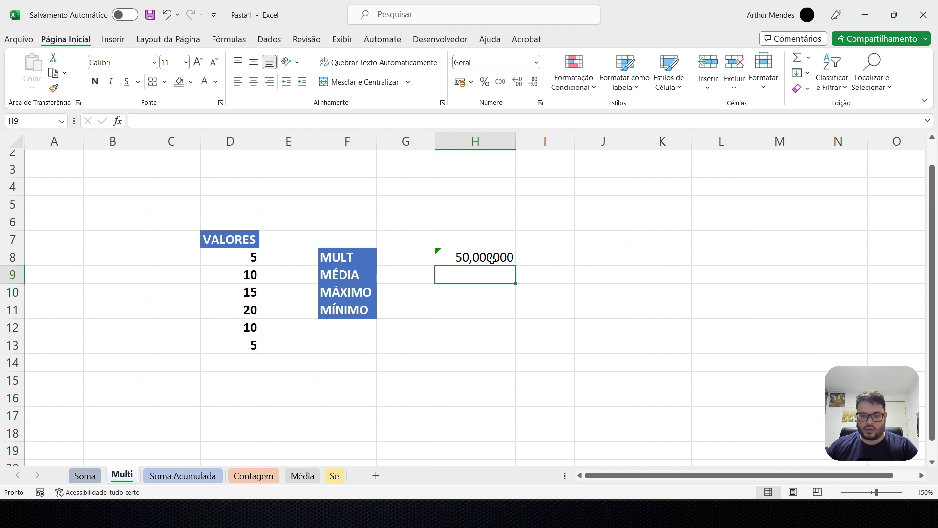
Set the multiplication result in H8 to display two decimal places.
left_click(492, 259)
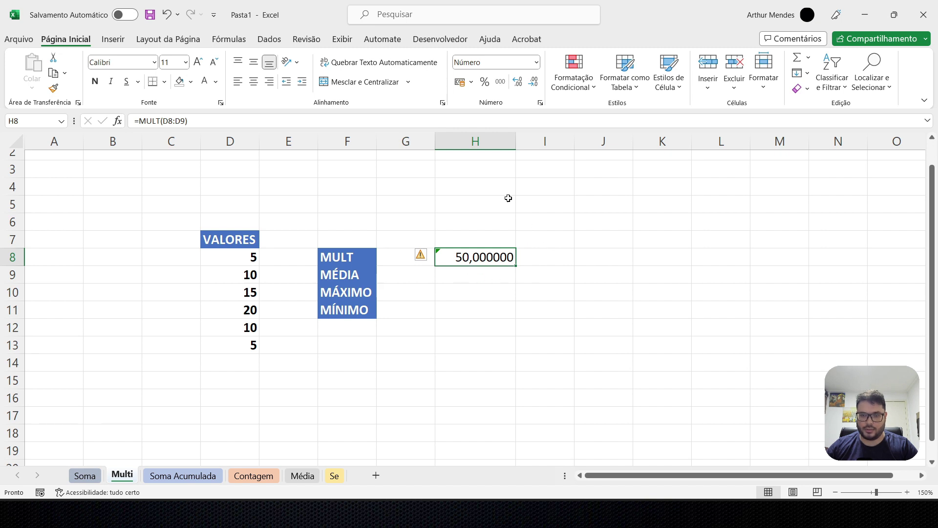
left_click(518, 82)
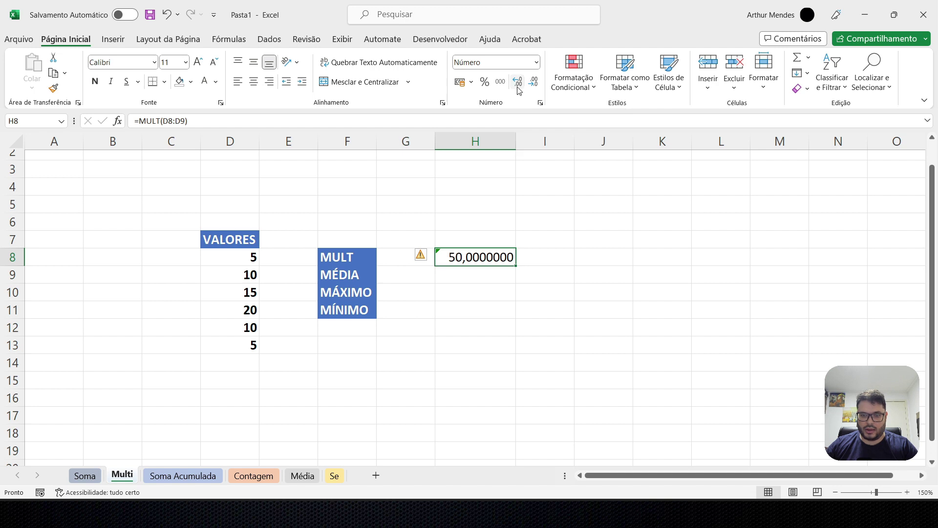
left_click(518, 87)
left_click(534, 88)
left_click(533, 88)
left_click(533, 87)
left_click(533, 88)
left_click(533, 88)
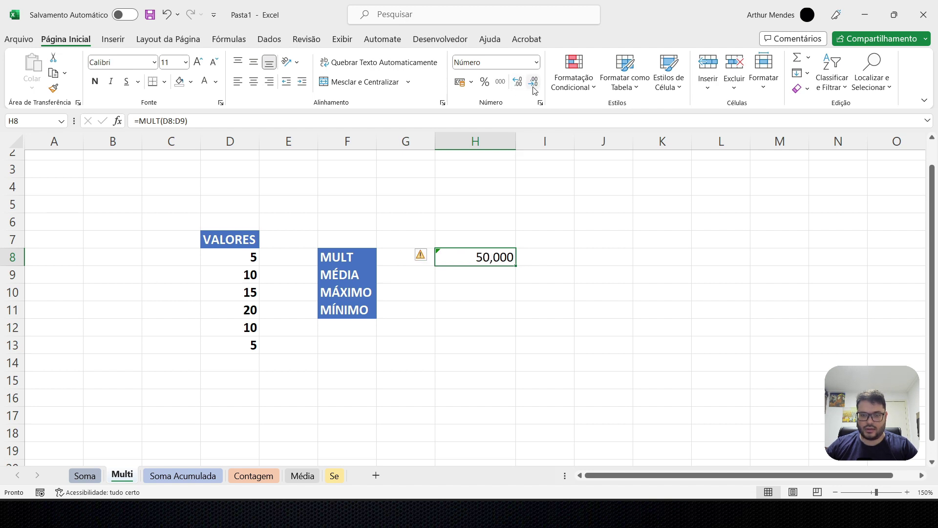
left_click(533, 88)
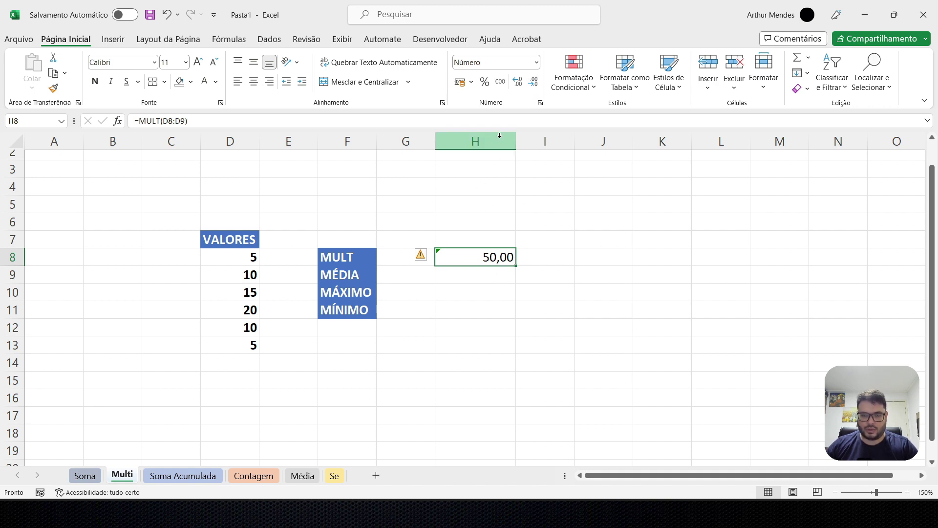
Try the average function's name without its accent, =media, in cell H9.
left_click(471, 276)
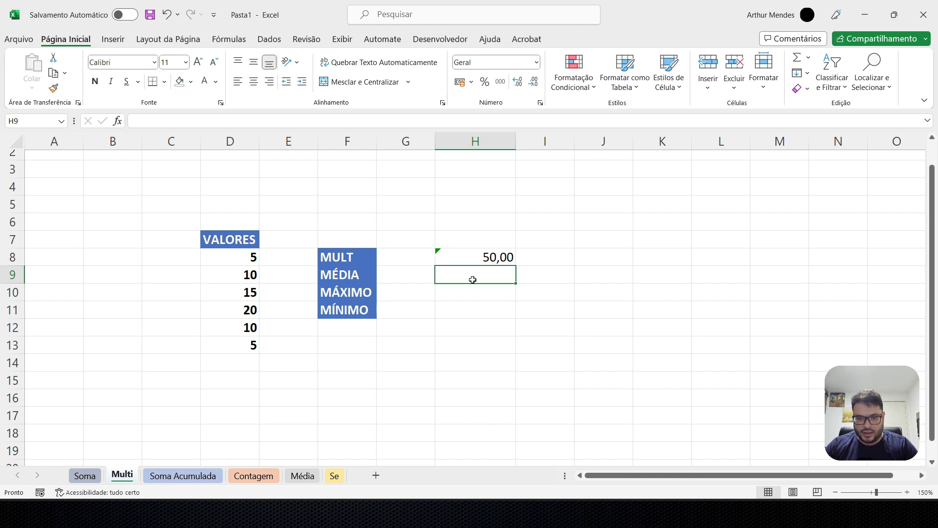
type("=mé")
key("BackSpace")
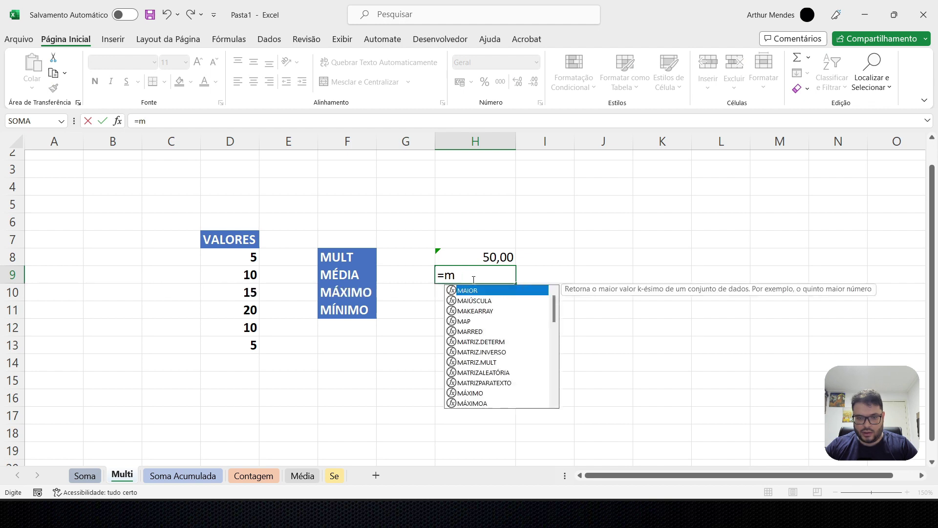
type("edi")
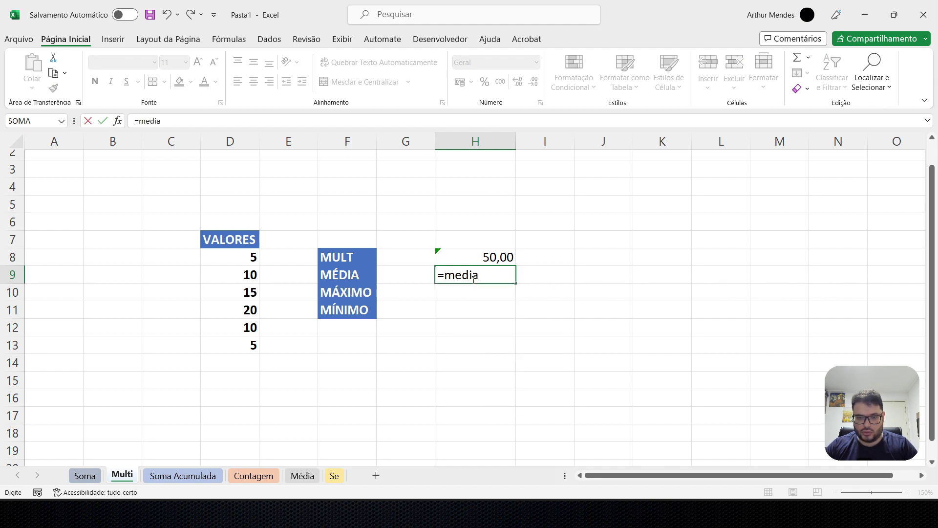
type("a")
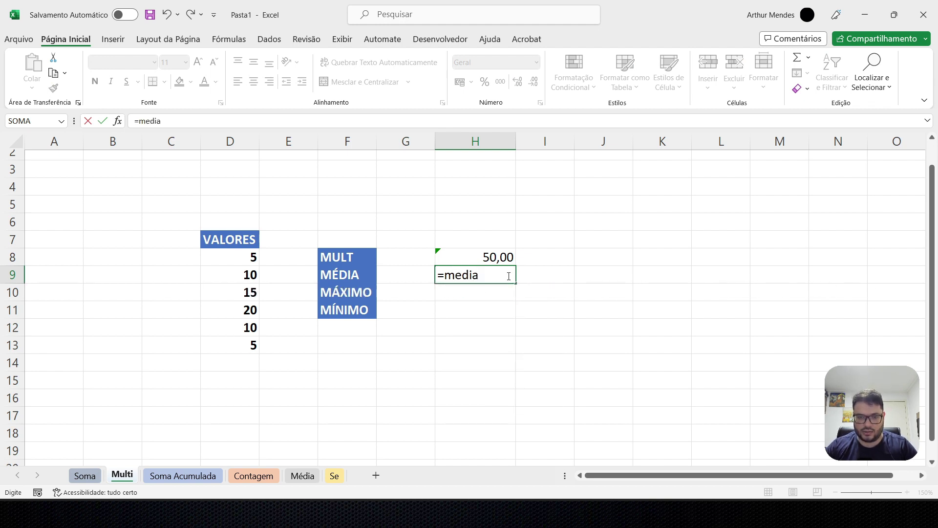
key("BackSpace")
key("BackSpace")
key("BackSpace")
key("BackSpace")
type("ed")
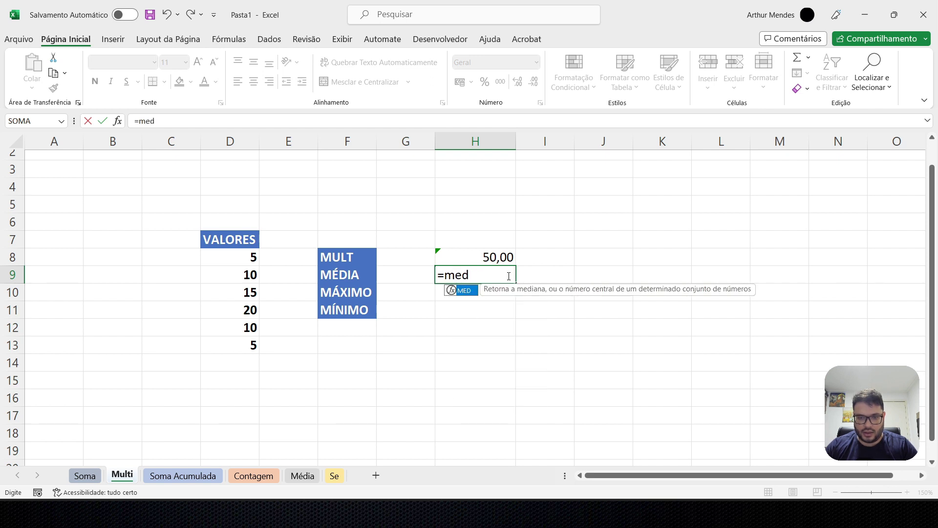
type("ia")
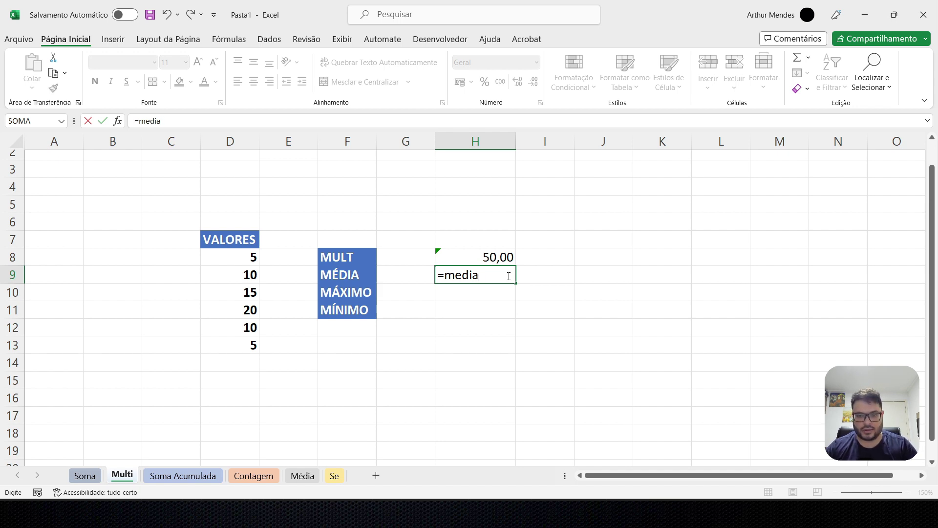
Replace the unaccented name in H9 with =MÉDIA(D8:D13) to average all the VALORES entries.
key("BackSpace")
key("BackSpace")
key("BackSpace")
key("BackSpace")
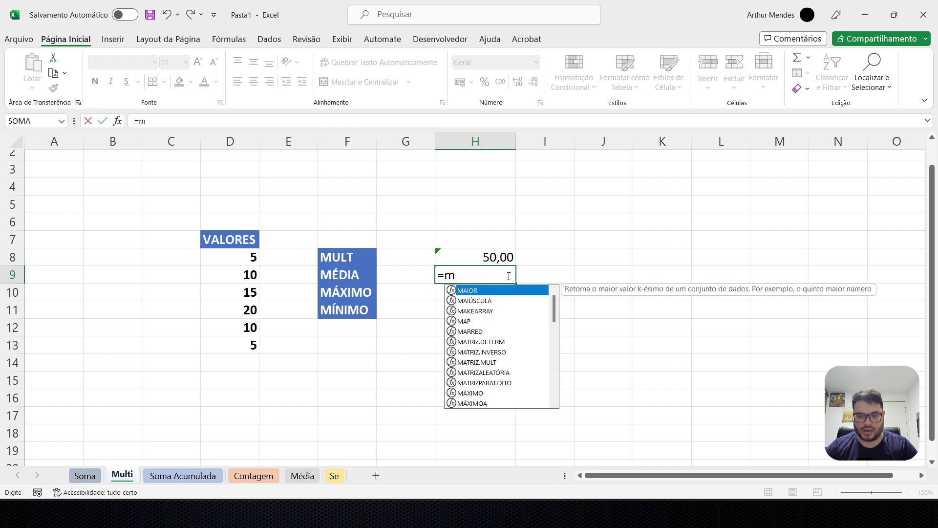
type("édia")
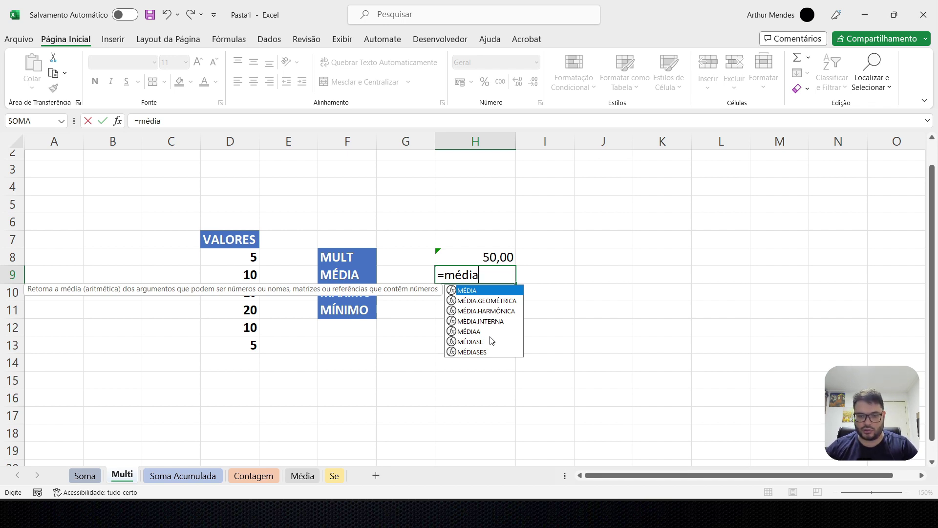
key("Tab")
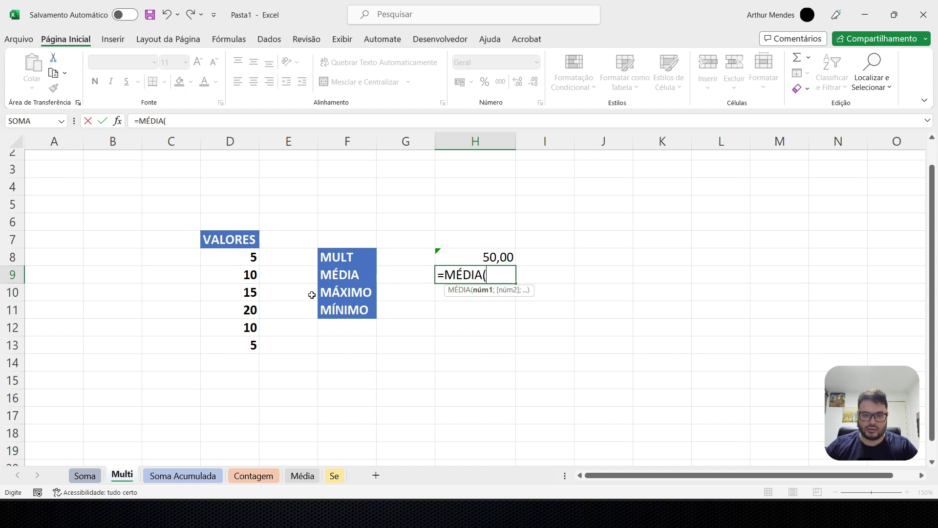
left_click_drag(238, 260, 256, 342)
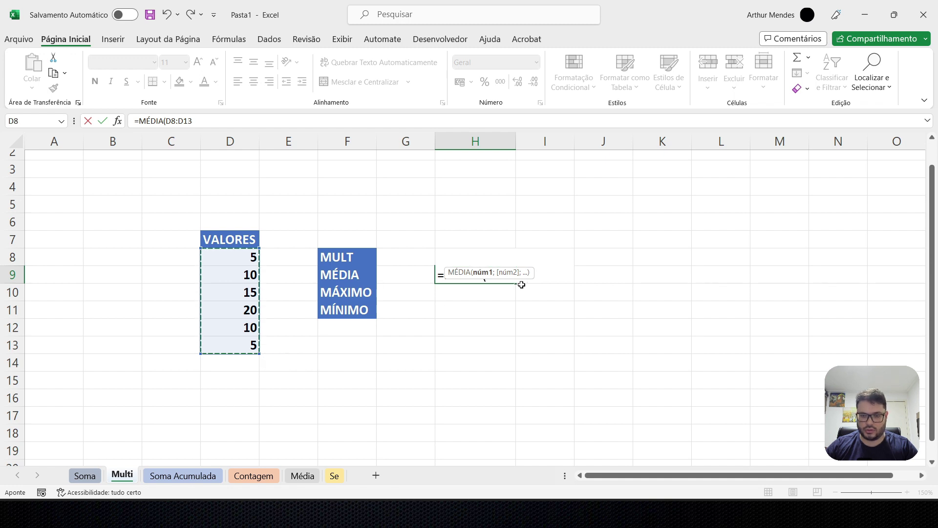
key("Return")
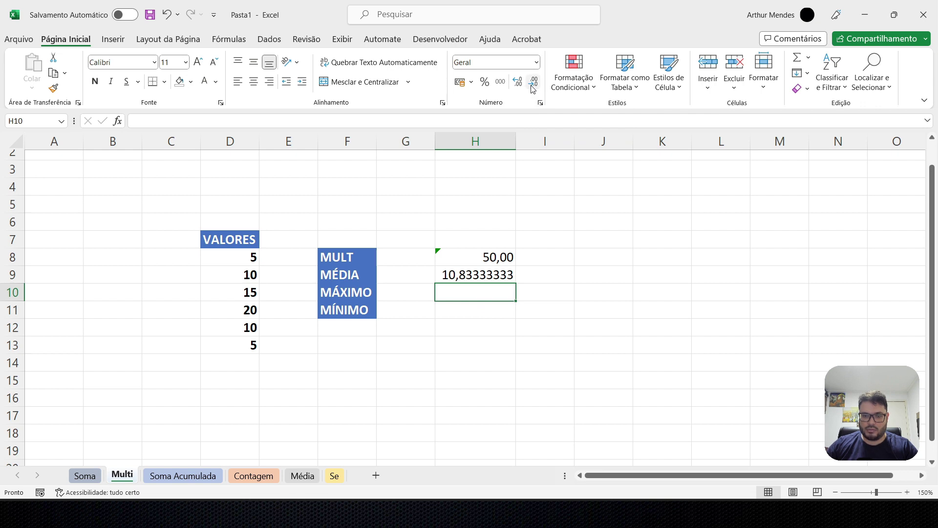
Reduce the average in H9 to zero decimal places.
left_click(486, 270)
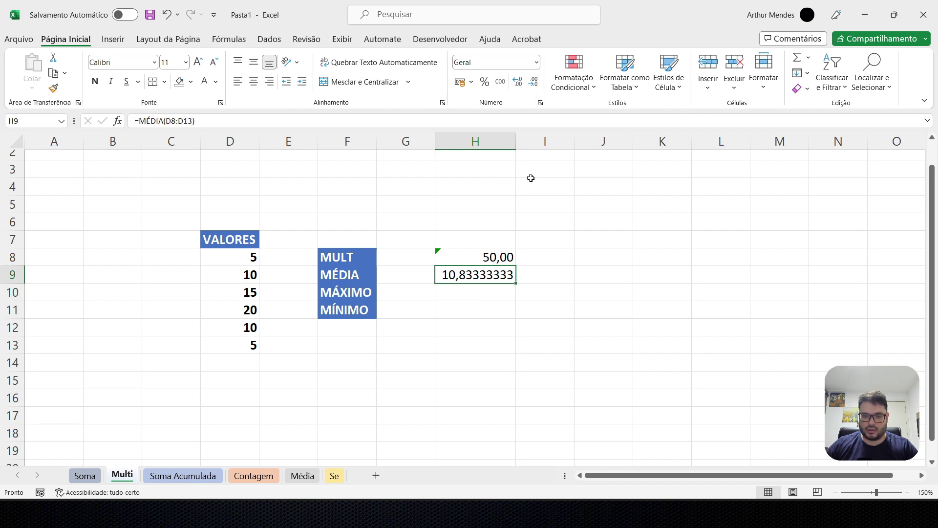
left_click(535, 82)
left_click(536, 82)
left_click(536, 81)
left_click(536, 82)
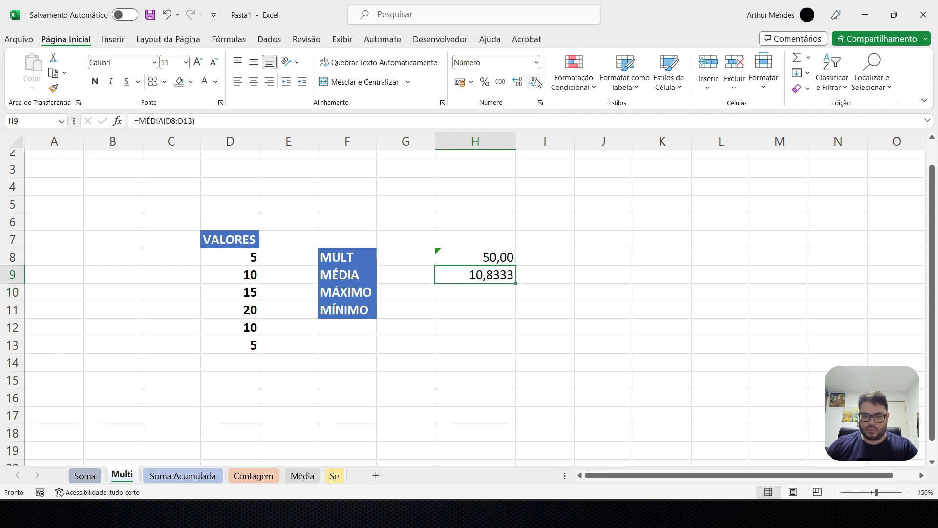
left_click(536, 82)
left_click(536, 82)
left_click(536, 83)
left_click(536, 82)
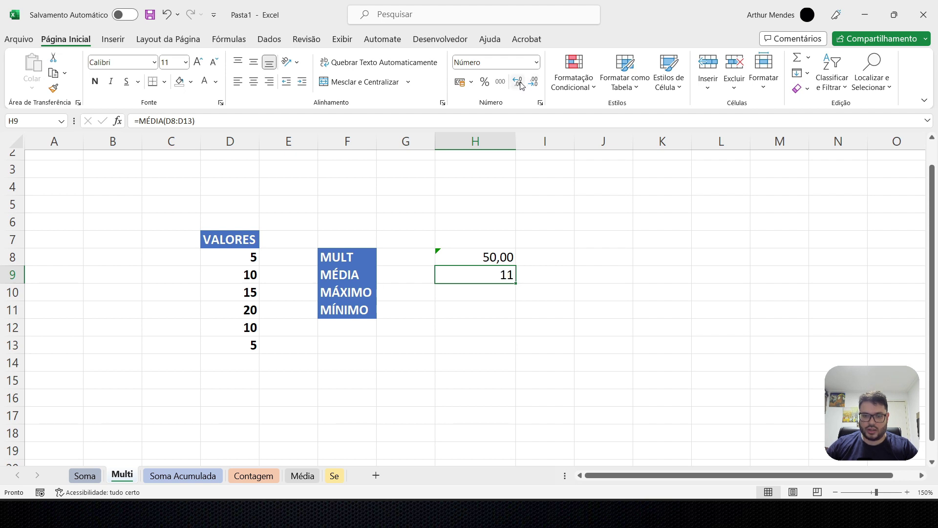
Increase the average in H9 to three decimal places.
left_click(520, 85)
left_click(520, 84)
left_click(521, 85)
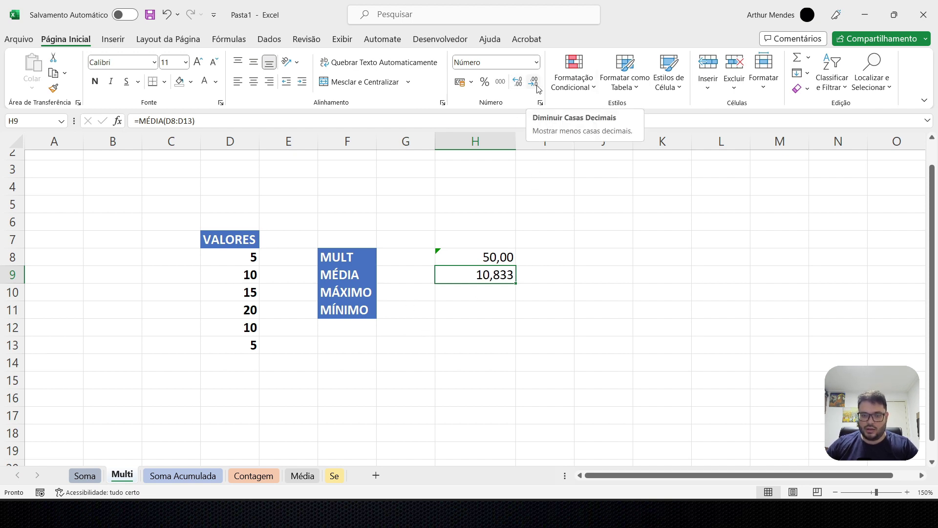
Remove all decimals from the average in H9 once more and restore three decimal places.
left_click(537, 87)
left_click(537, 87)
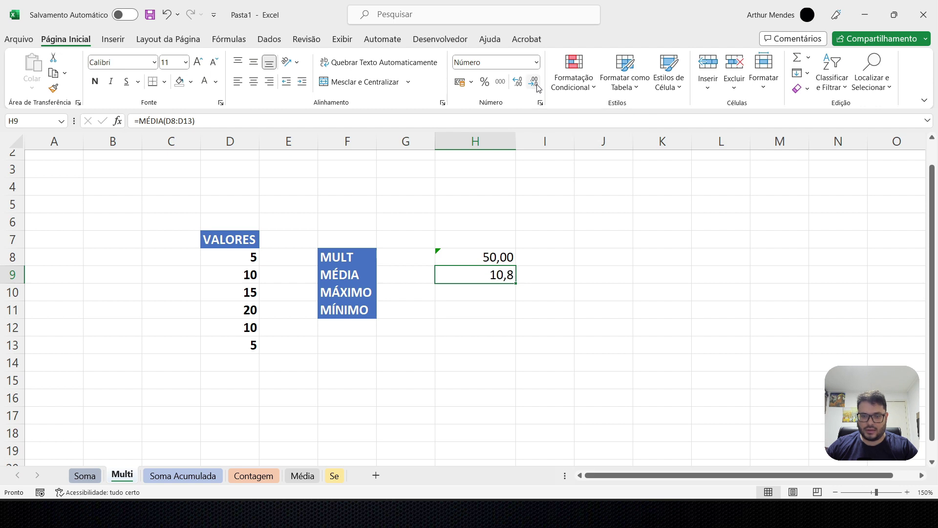
left_click(537, 88)
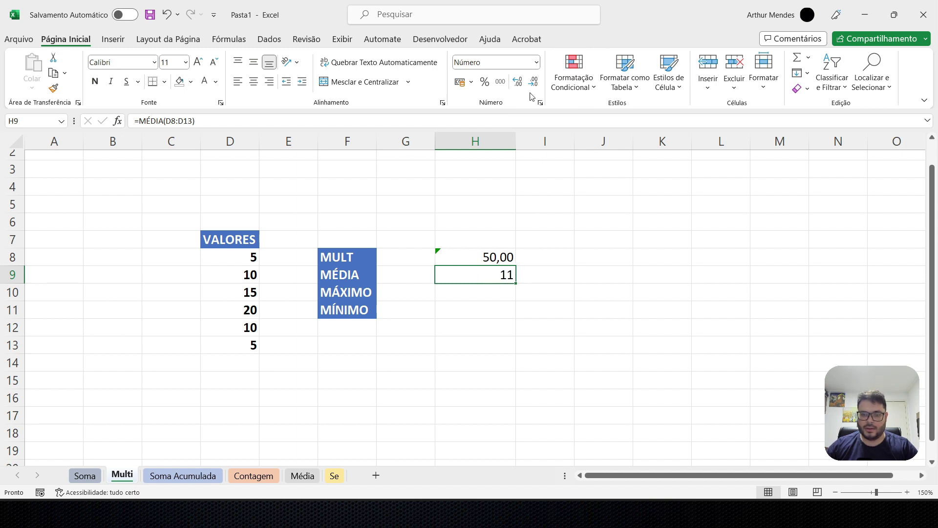
left_click(518, 82)
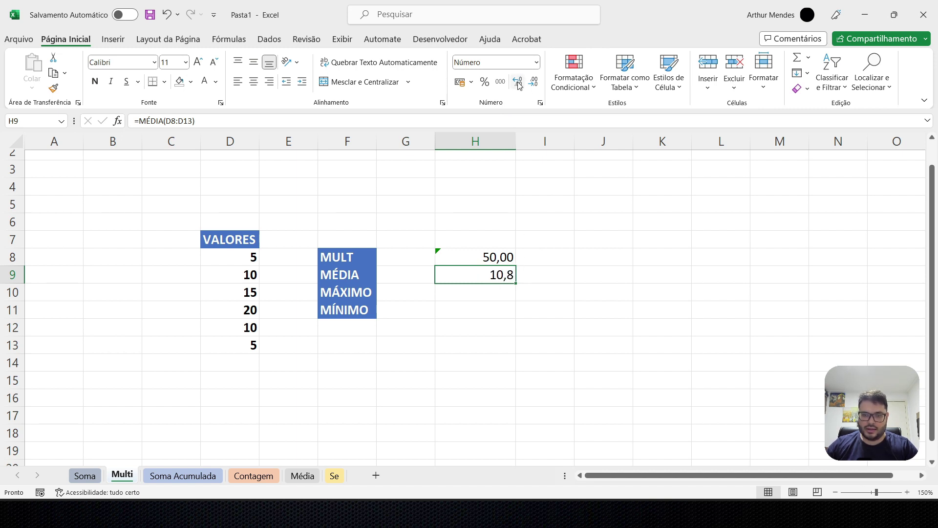
left_click(518, 83)
left_click(518, 82)
Review the MÁXIMO and MÍNIMO labels in F10:F11.
left_click(504, 295)
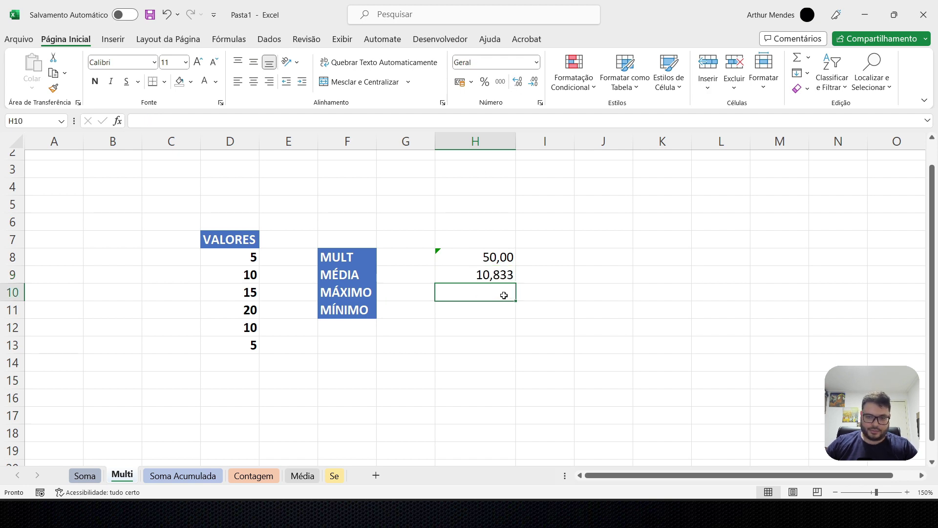
scroll(479, 296, "down", 1)
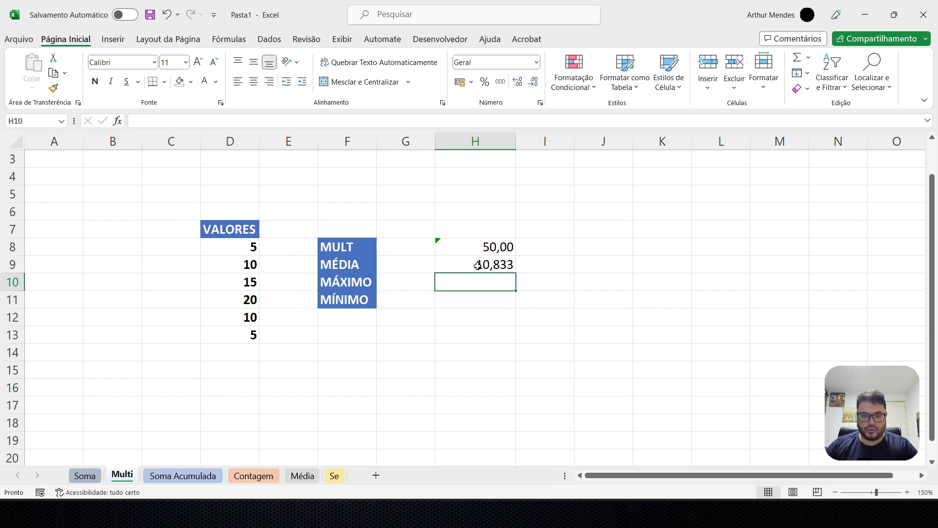
left_click(342, 281)
left_click(351, 299)
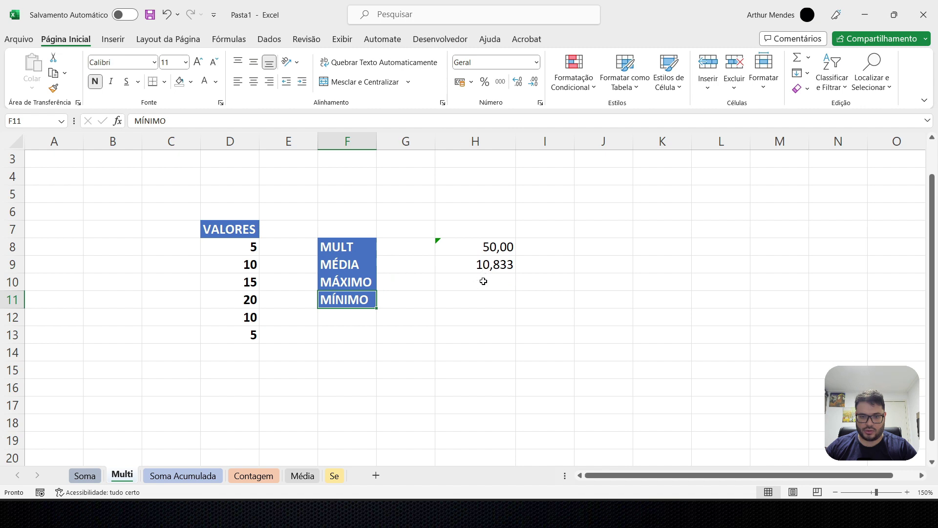
left_click(368, 283)
left_click(369, 299)
Calculate the highest of the VALORES in H10 with the MÁXIMO function over D8:D13, and check it against the list.
left_click(470, 284)
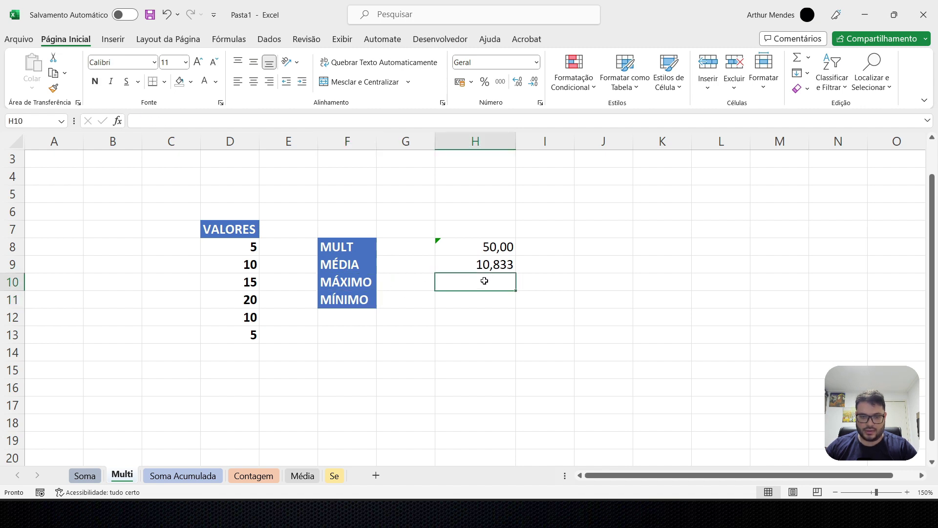
type("=")
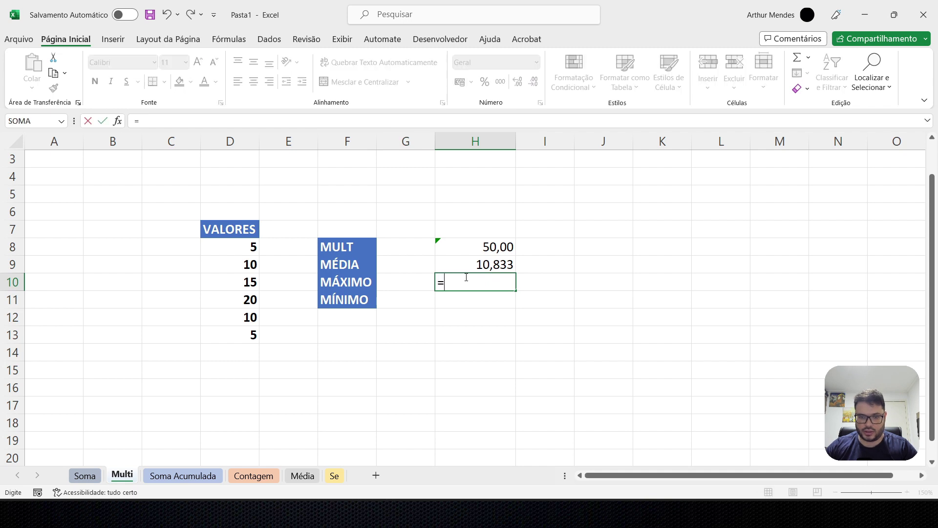
type("máx")
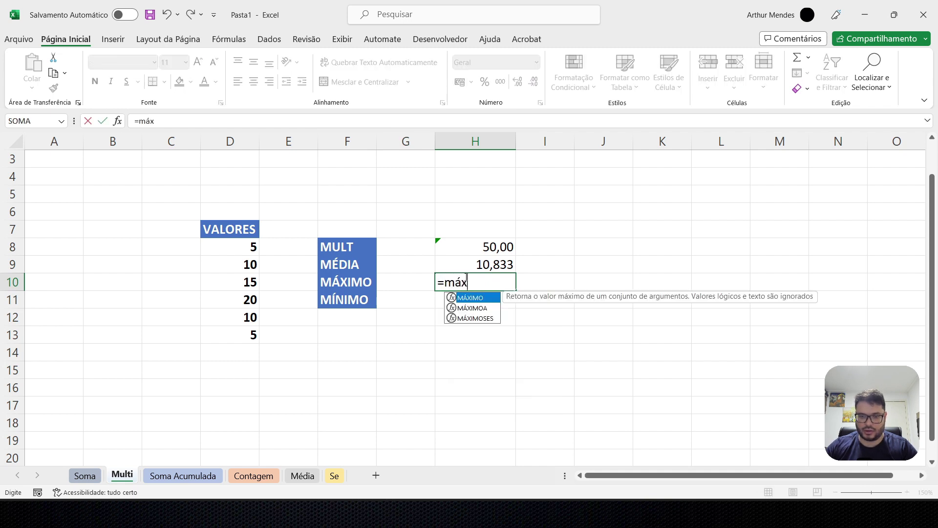
key("Tab")
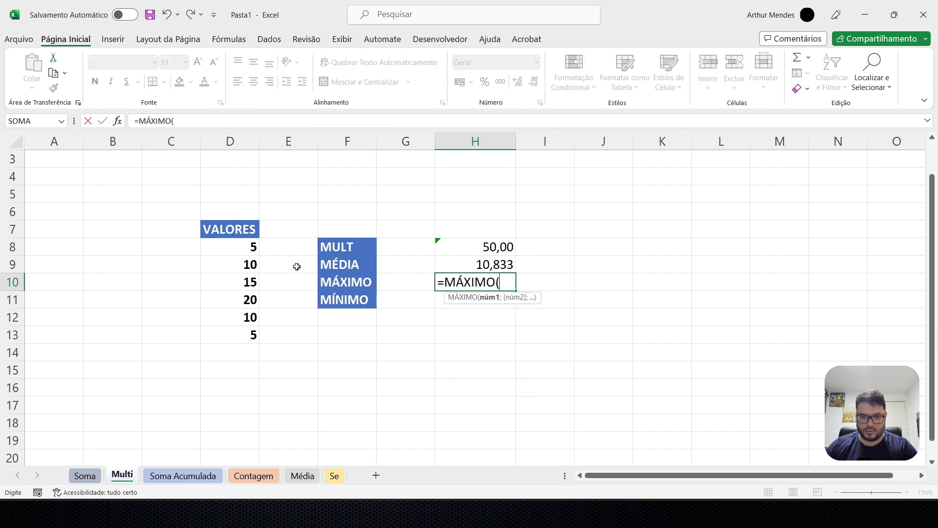
left_click_drag(238, 245, 239, 336)
key("Return")
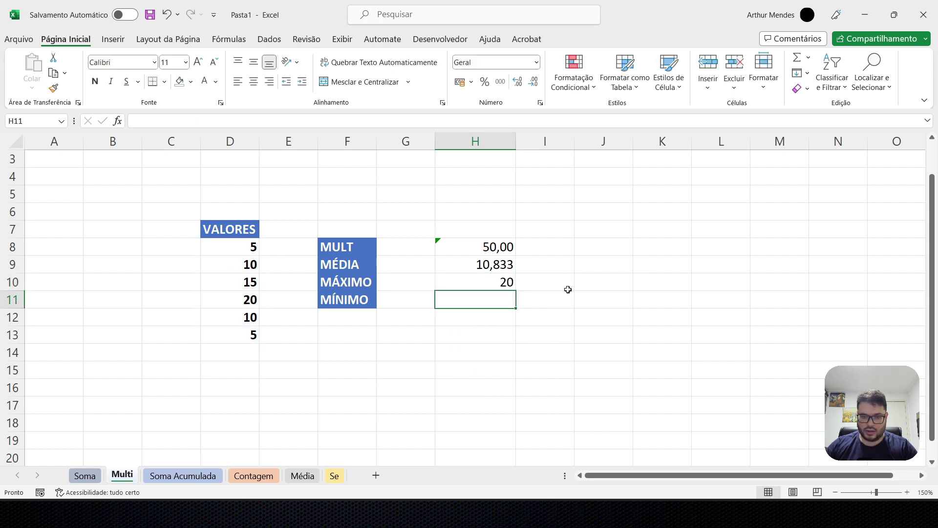
left_click(471, 284)
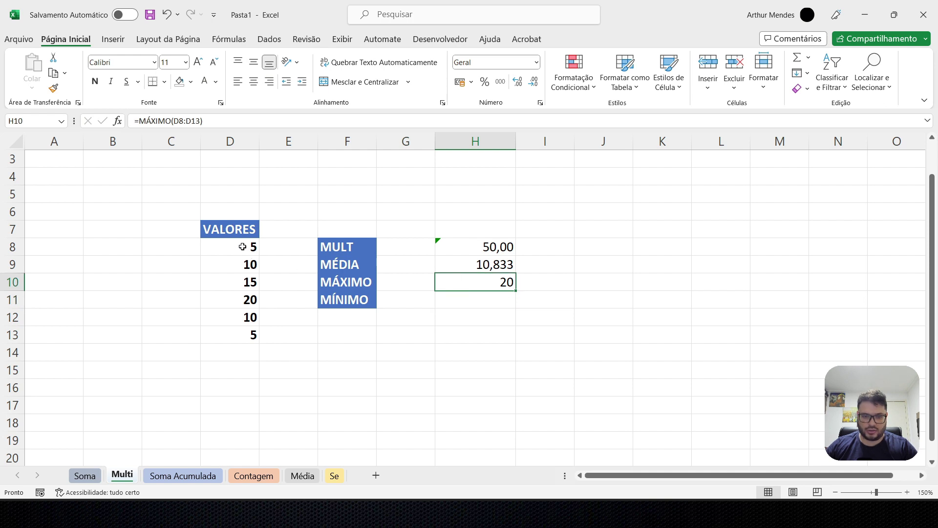
left_click(240, 299)
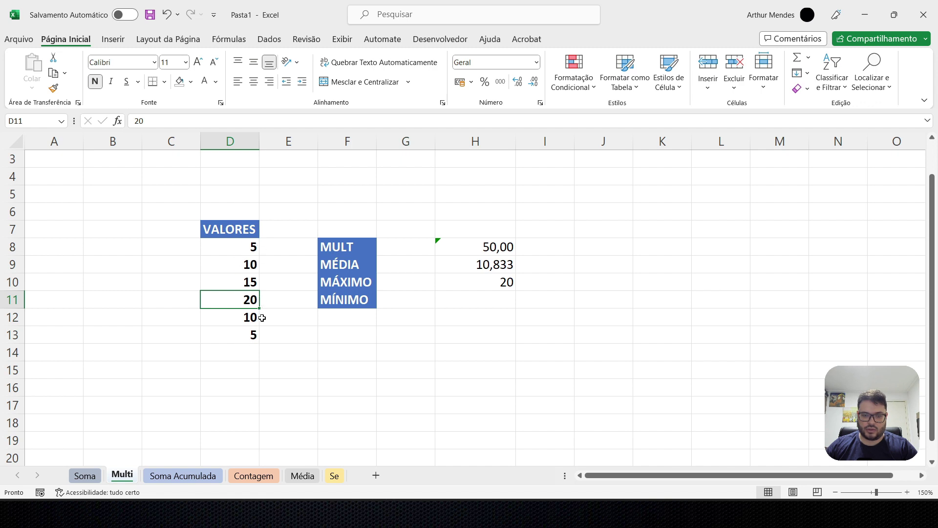
Calculate the lowest of the VALORES in H11 with the MÍNIMO function over D8:D13.
left_click(362, 302)
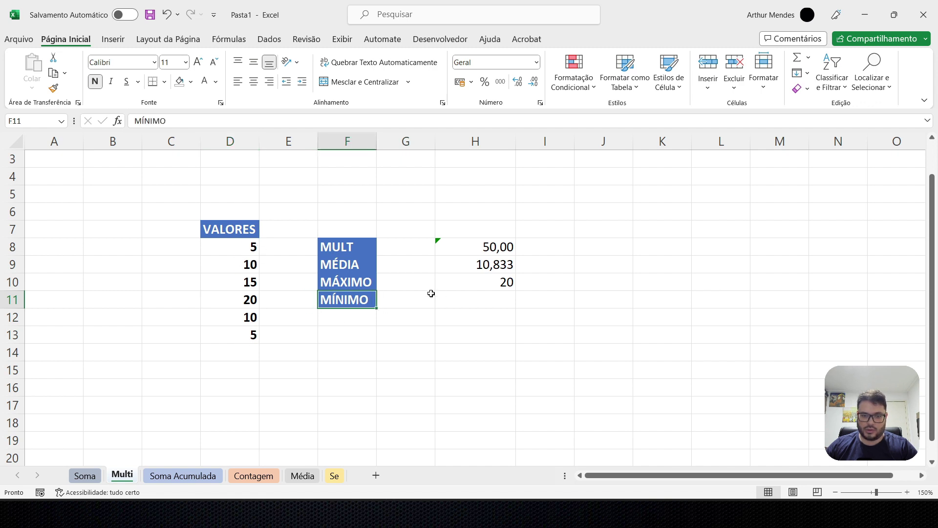
left_click(481, 301)
type("=míni")
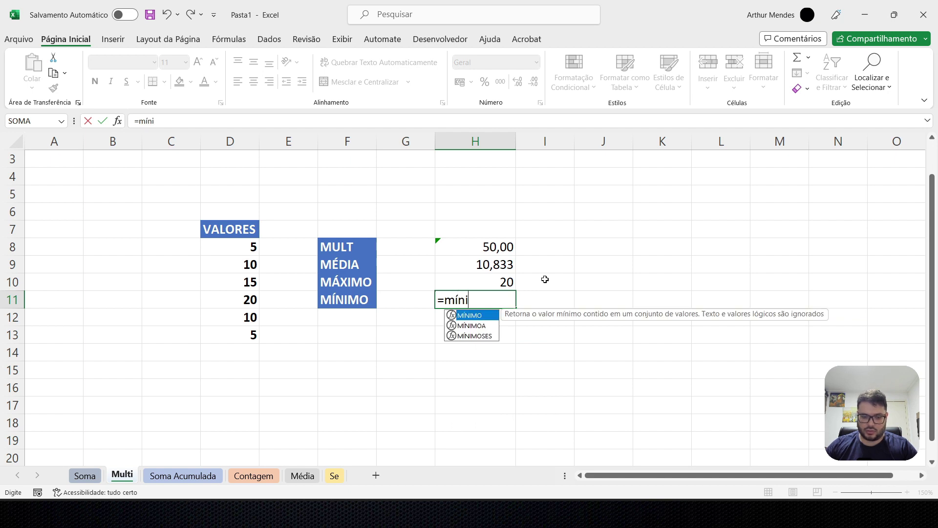
key("Tab")
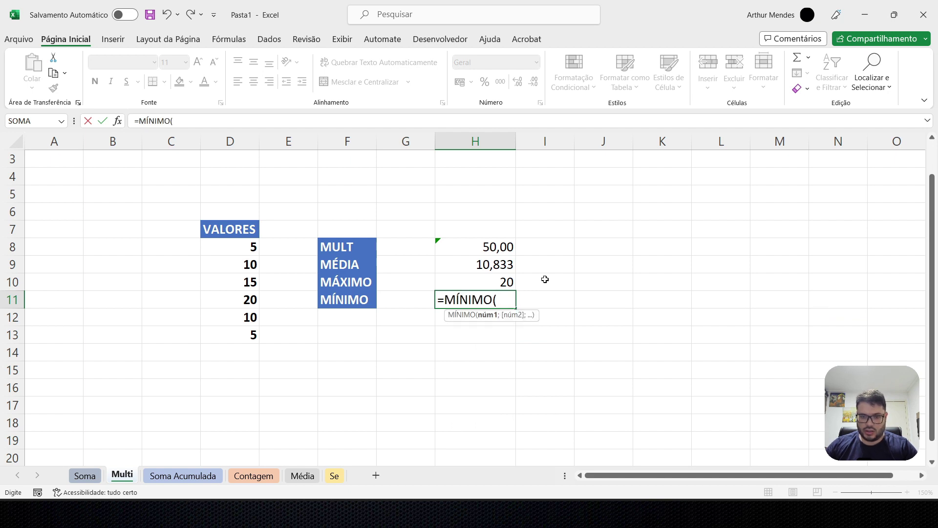
left_click_drag(247, 245, 252, 336)
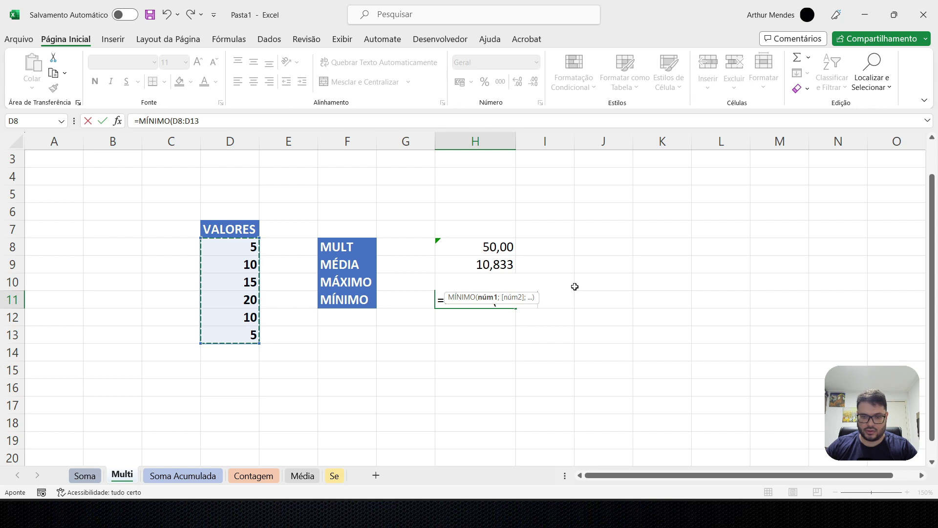
key("Return")
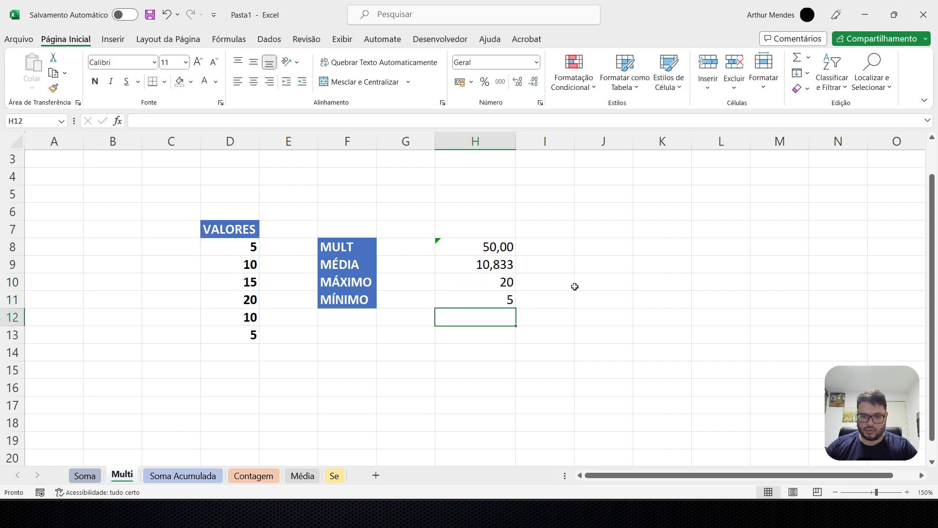
Compare the MÁXIMO and MÍNIMO formulas in H10:H11 with the VALORES in D8:D13.
left_click(493, 300)
left_click_drag(244, 249, 251, 334)
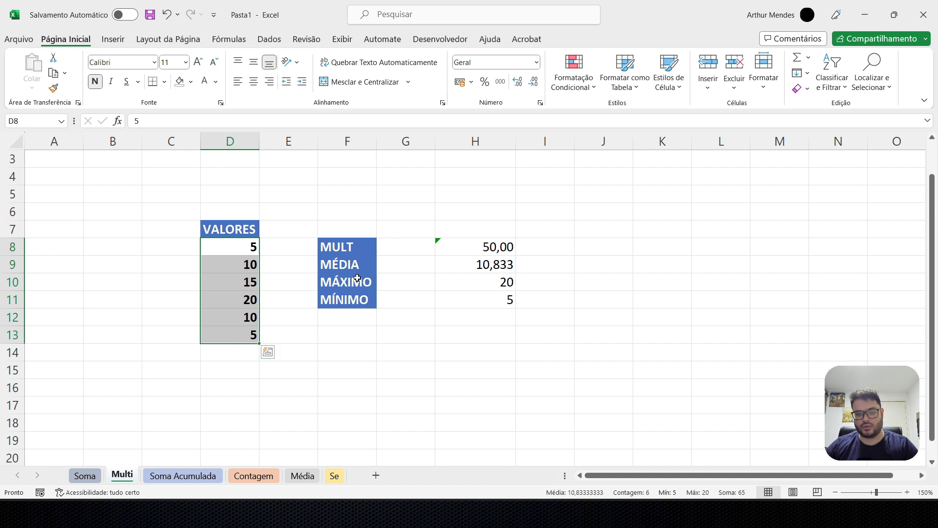
left_click(473, 286)
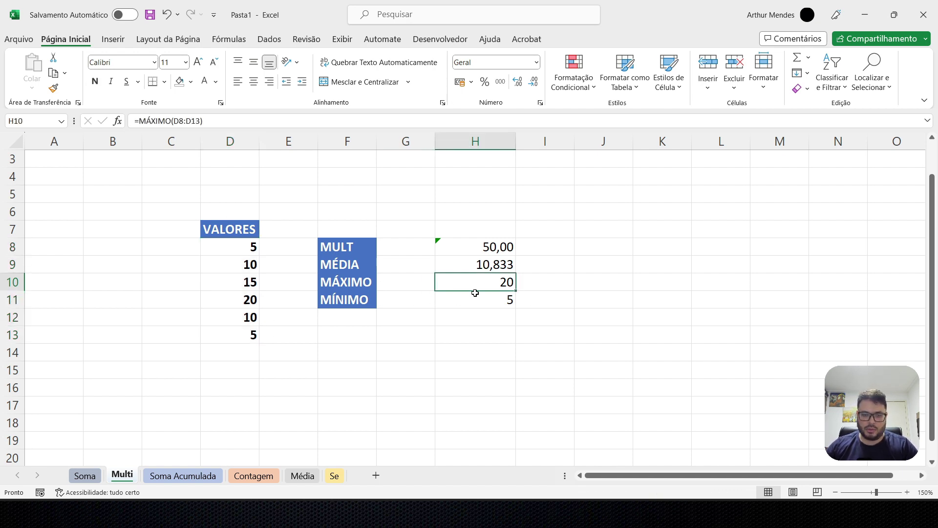
left_click(475, 303)
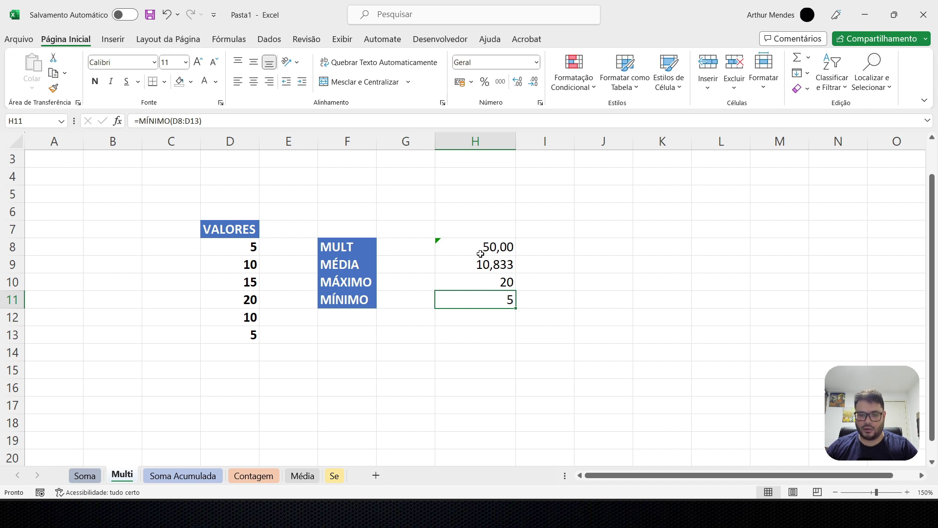
Select D8:D13 and examine its status bar statistics and the options for customizing them.
left_click_drag(242, 249, 237, 335)
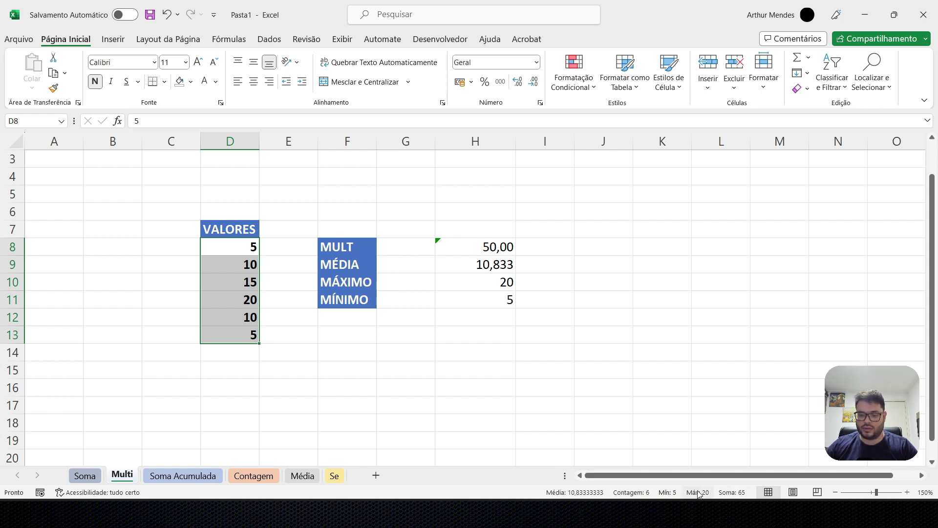
right_click(523, 493)
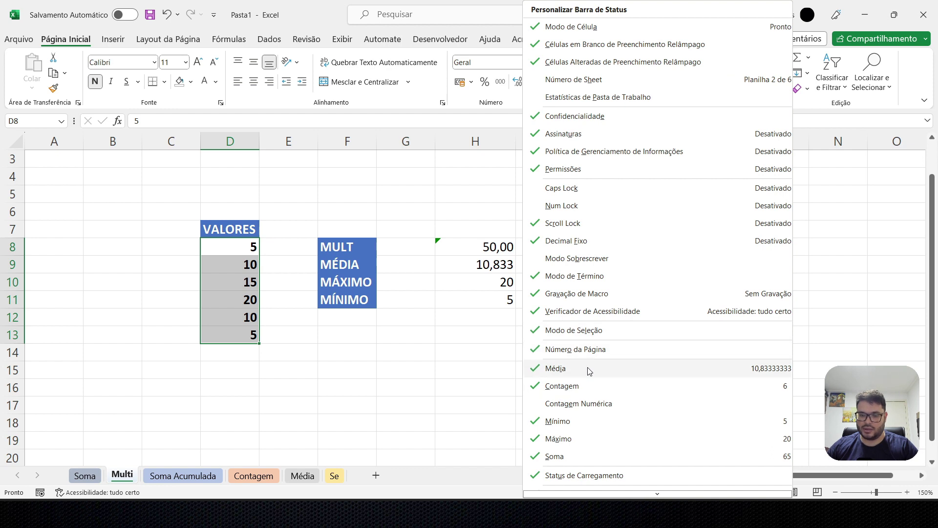
left_click(480, 491)
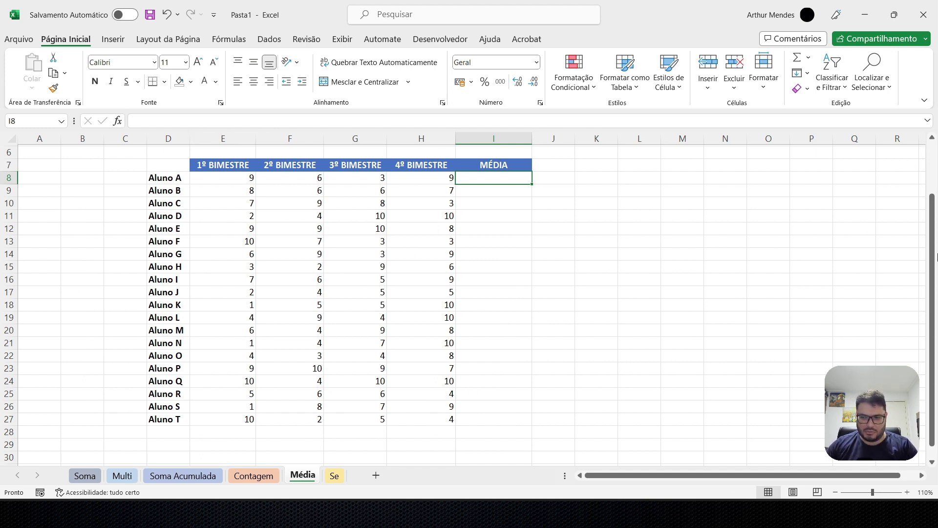
Review the students listed in D8:D27 of the grade table on the Média sheet.
left_click_drag(933, 258, 936, 248)
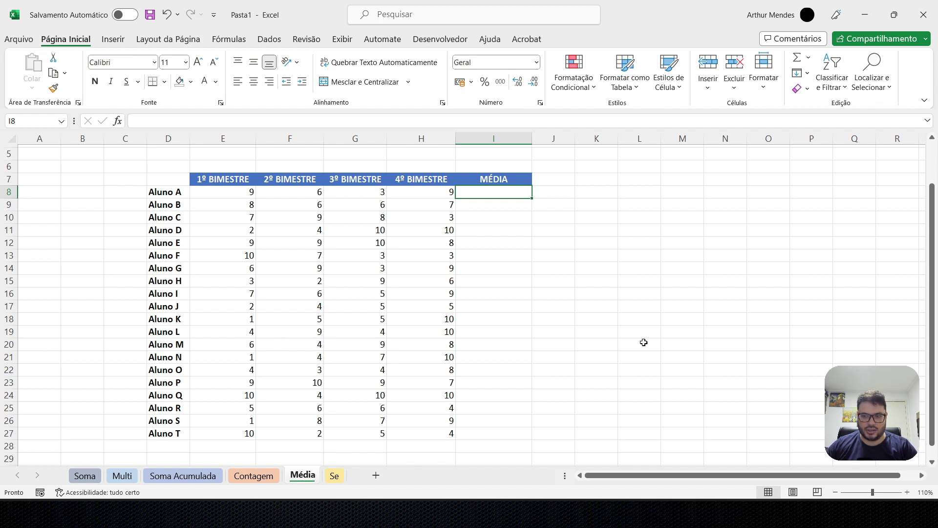
left_click_drag(933, 312, 935, 327)
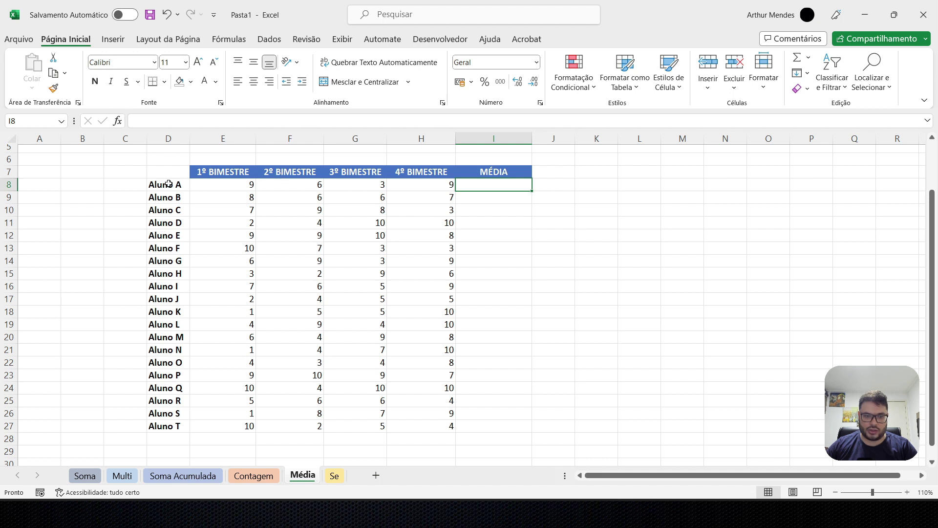
left_click_drag(171, 185, 179, 424)
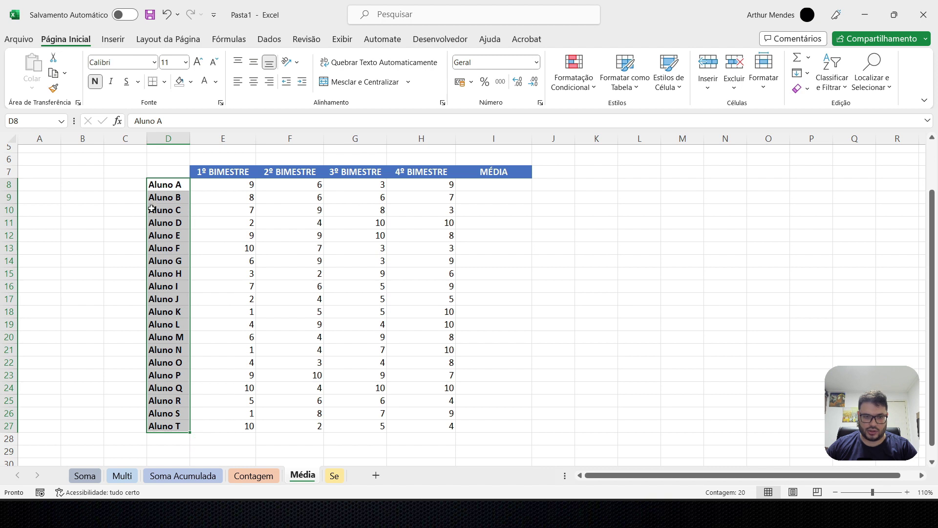
left_click(166, 184)
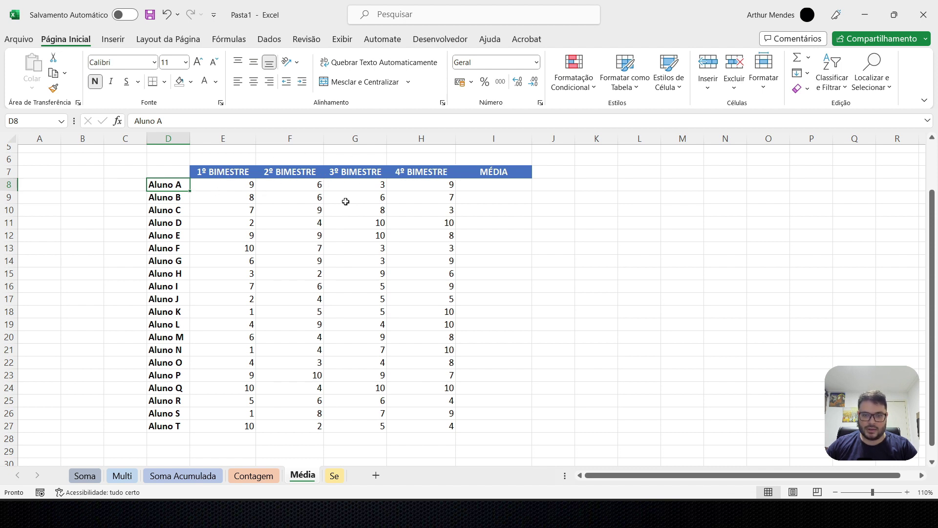
Calculate Aluno A's average in I8 with the MÉDIA function over the four bimester grades in E8:H8.
left_click(500, 184)
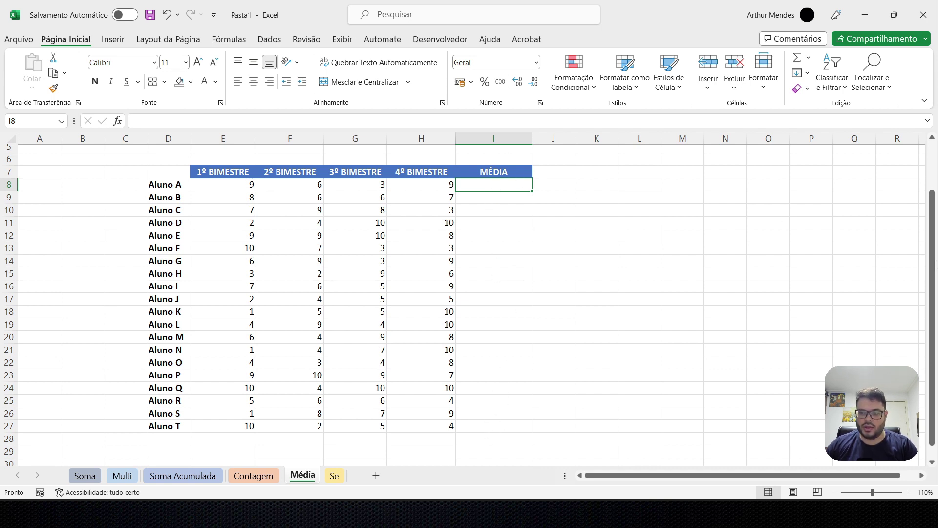
left_click_drag(936, 263, 937, 260)
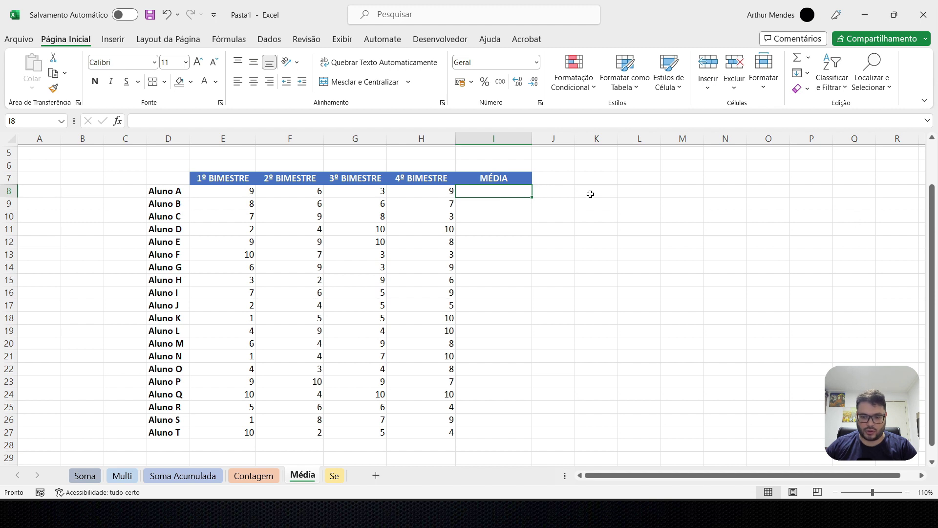
type("=méd")
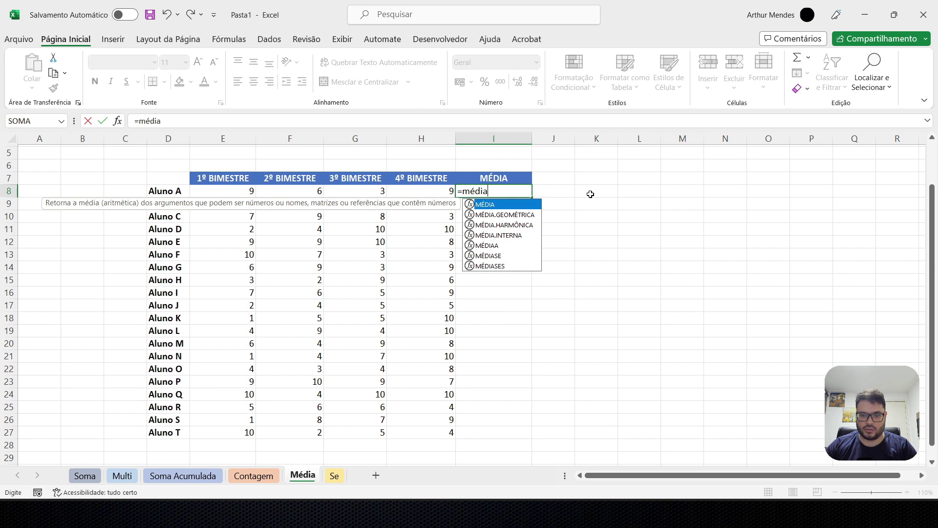
type("ia")
key("Tab")
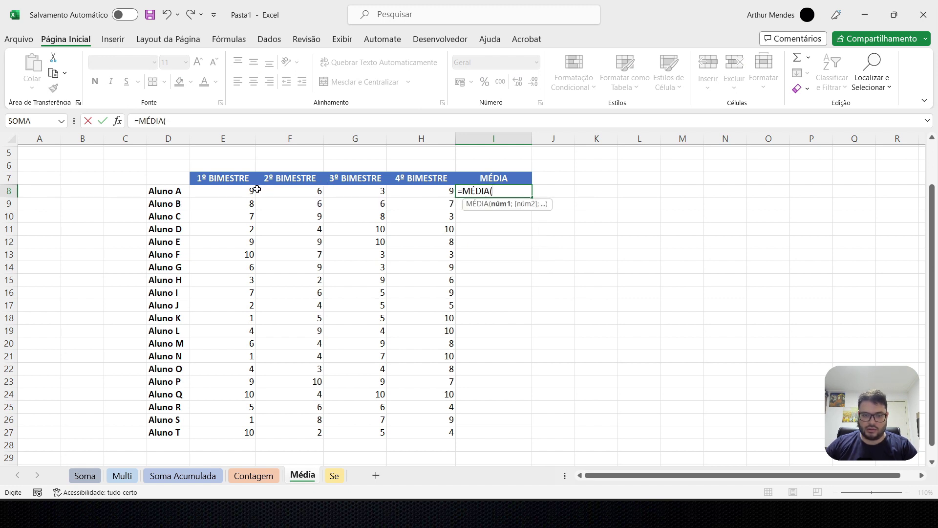
left_click_drag(242, 191, 411, 192)
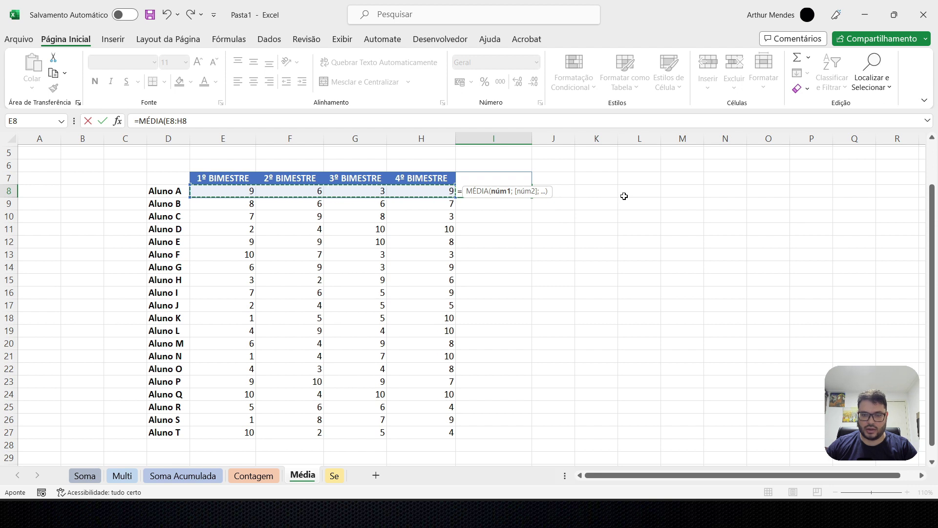
key("Return")
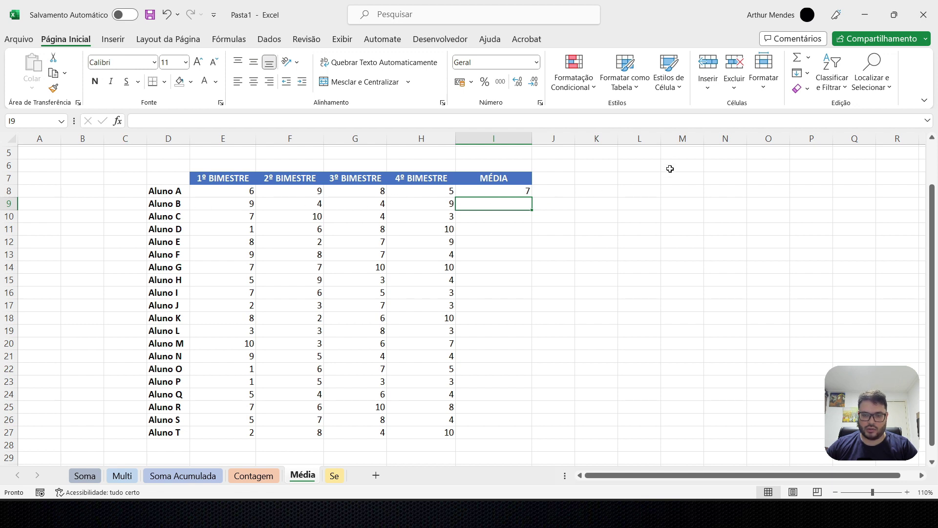
Calculate Aluno B's average in I9 with the MÉDIA function over E9:H9.
type("=média")
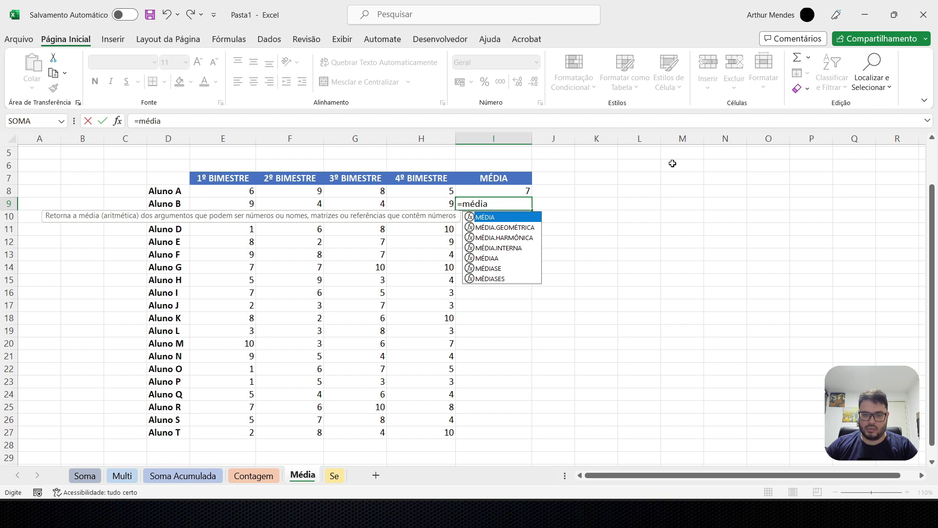
key("Tab")
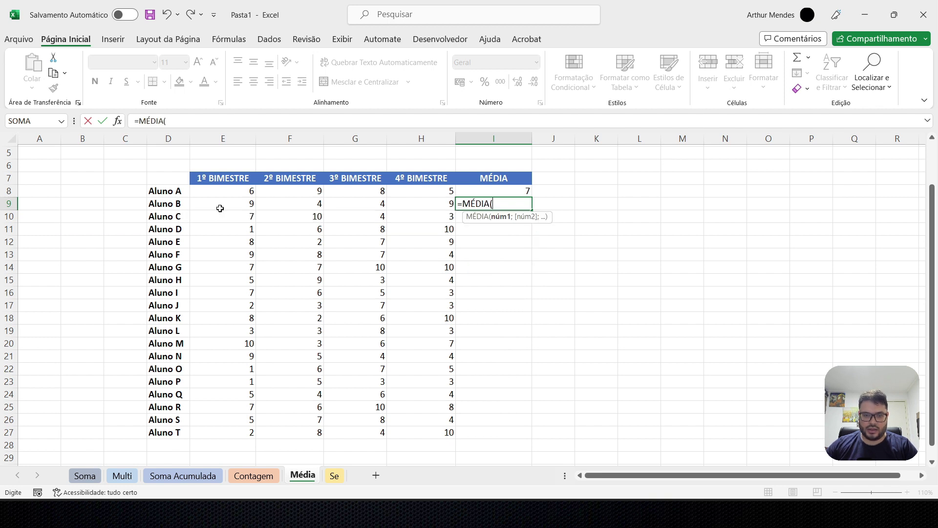
left_click_drag(220, 209, 446, 197)
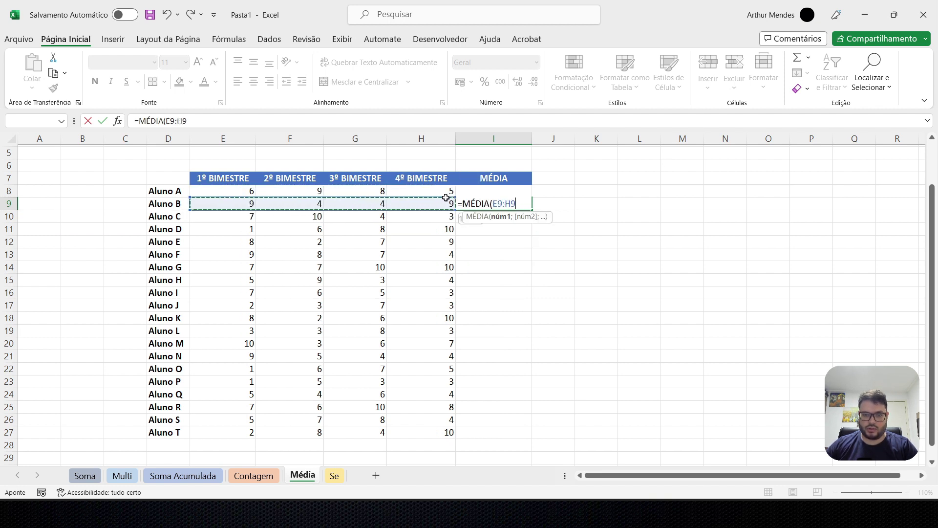
key("Return")
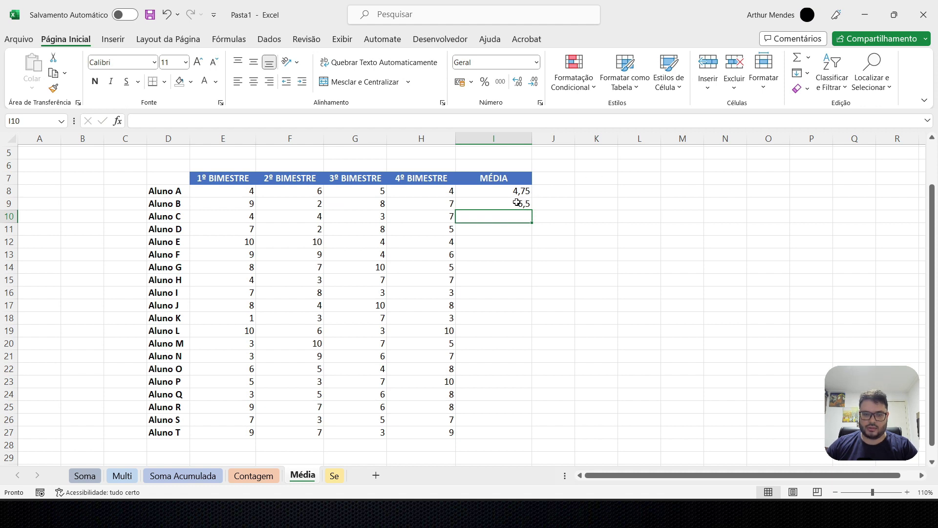
Compare the MÉDIA formulas of Aluno A and Aluno B in I8 and I9.
key("Up")
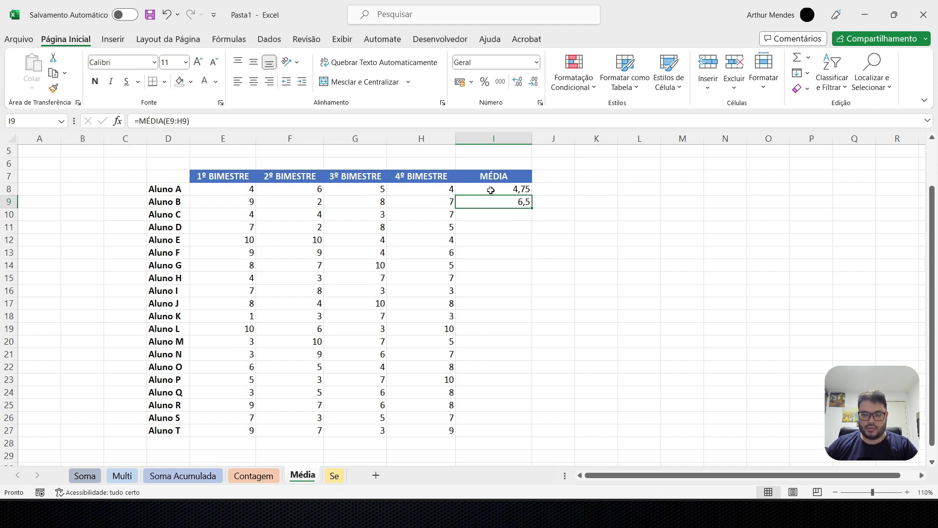
left_click(492, 189)
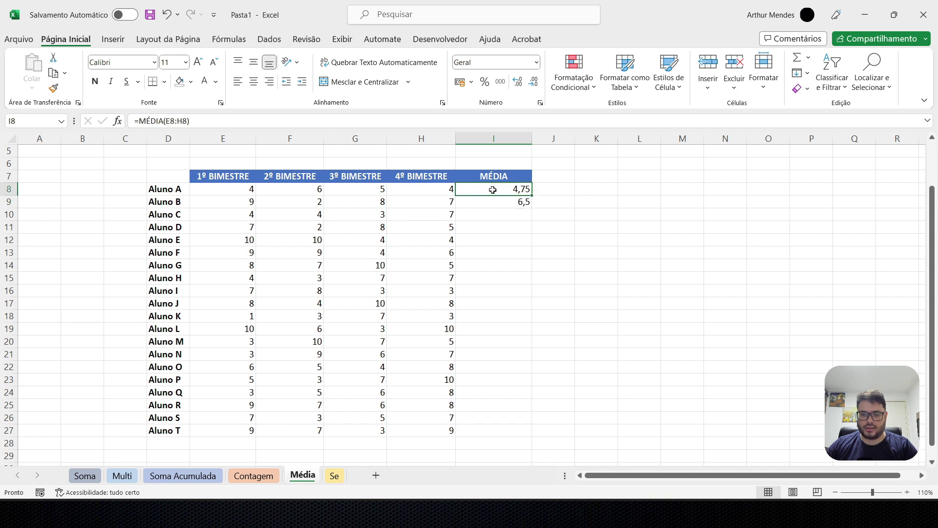
left_click(500, 205)
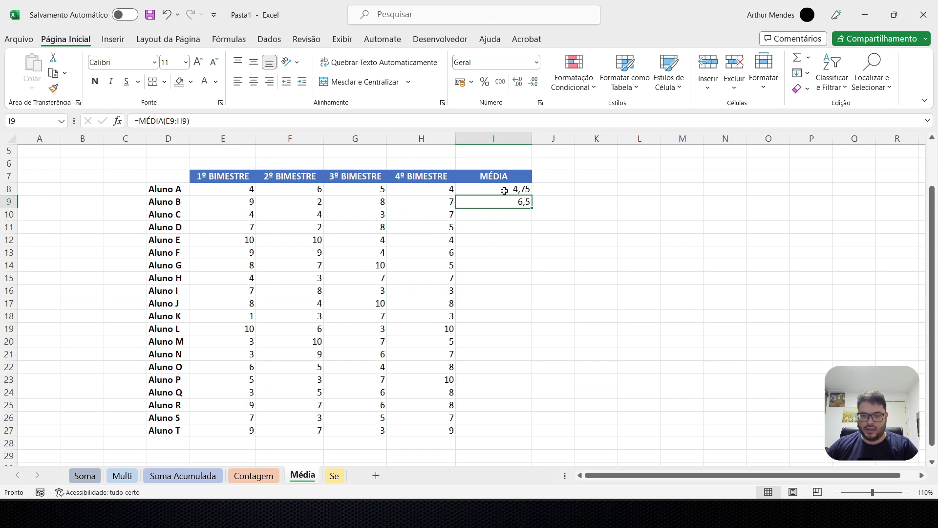
Fill the MÉDIA formula from I9 down to I27 to calculate the remaining students' averages.
left_click(507, 188)
left_click(508, 202)
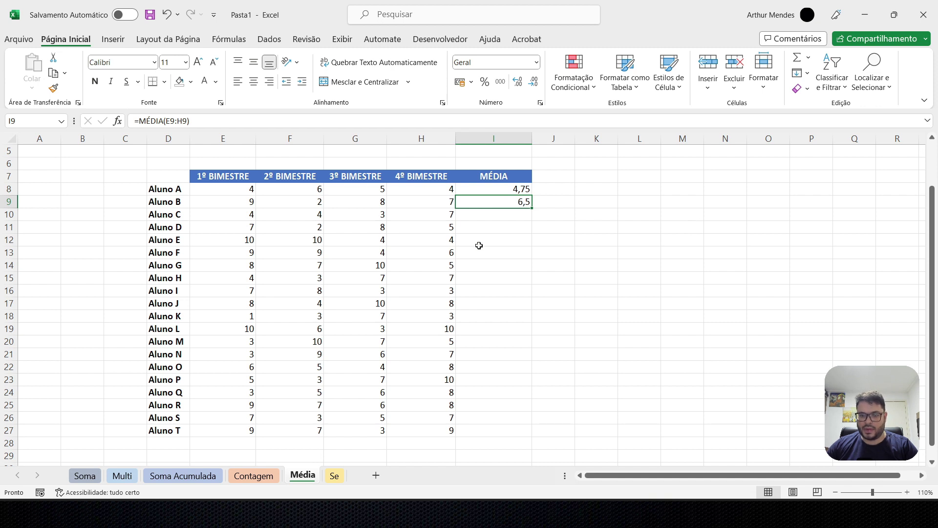
left_click(485, 191)
left_click(490, 204)
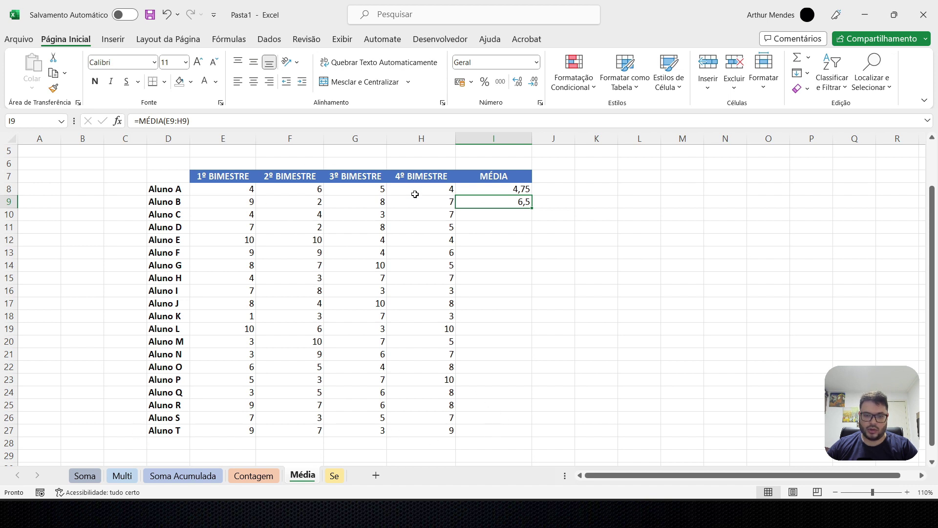
left_click_drag(933, 292, 933, 273)
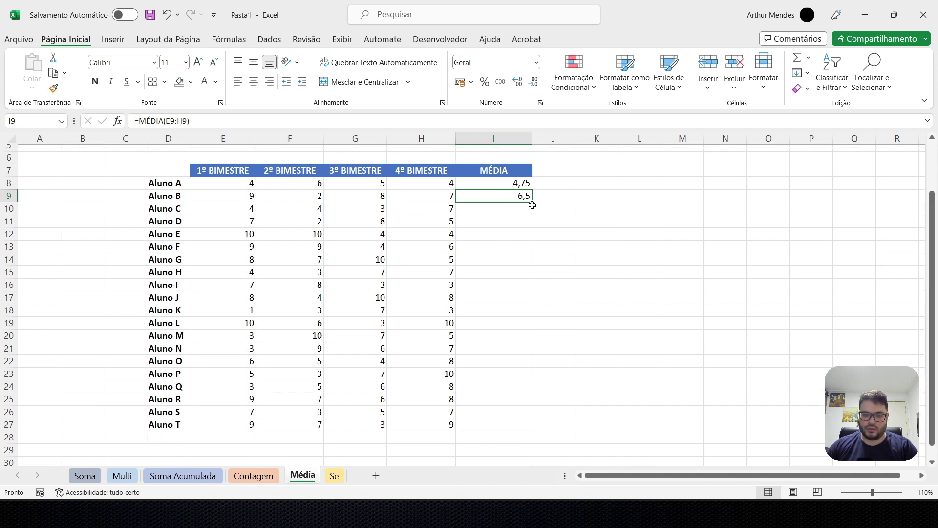
left_click_drag(532, 203, 527, 428)
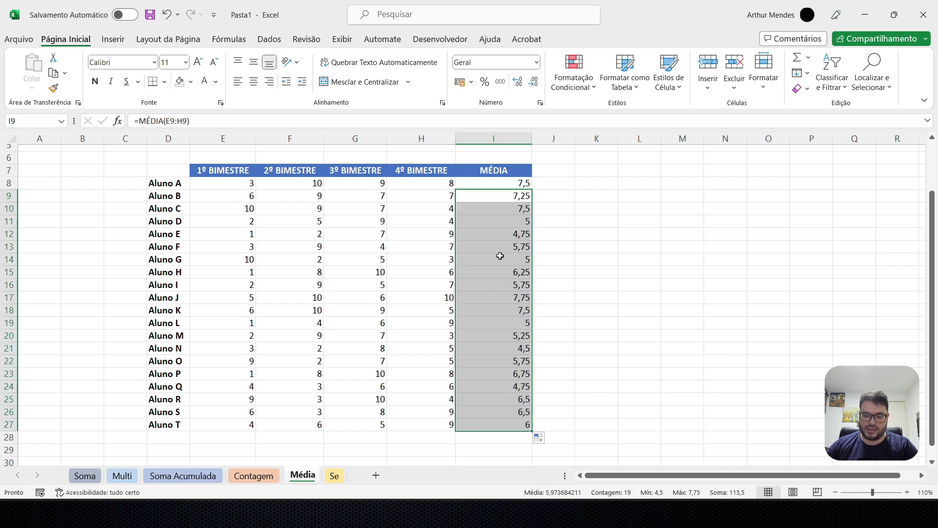
left_click(665, 186)
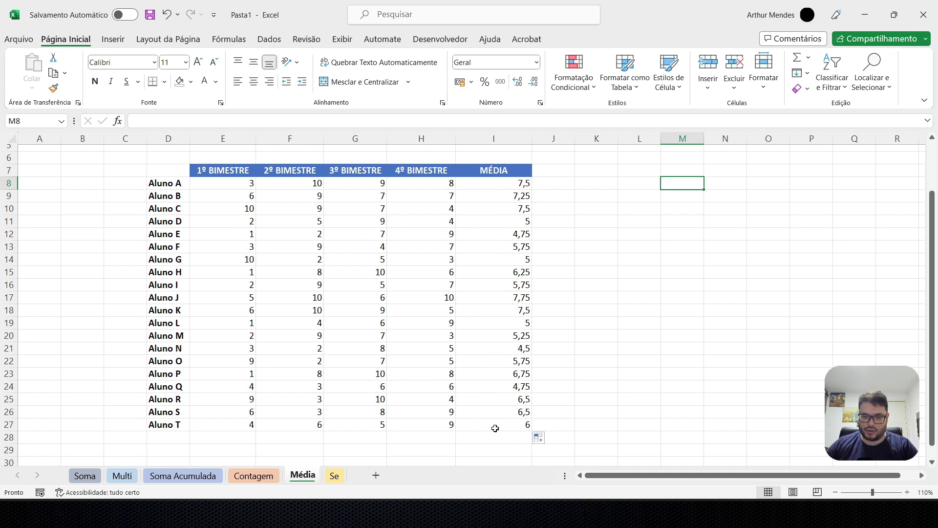
Examine the formulas behind the 4º BIMESTRE grades of Aluno A and Aluno B in H8 and H9.
left_click_drag(934, 276, 935, 273)
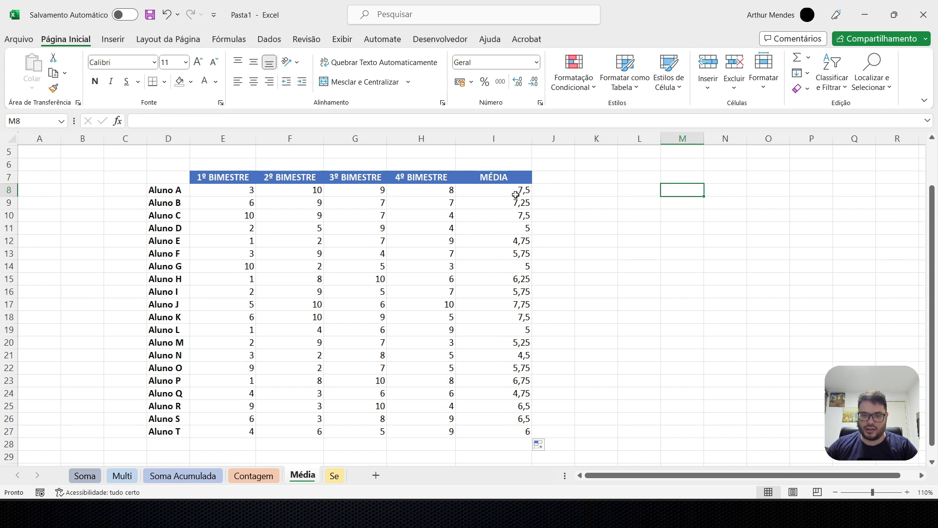
left_click_drag(934, 374, 934, 379)
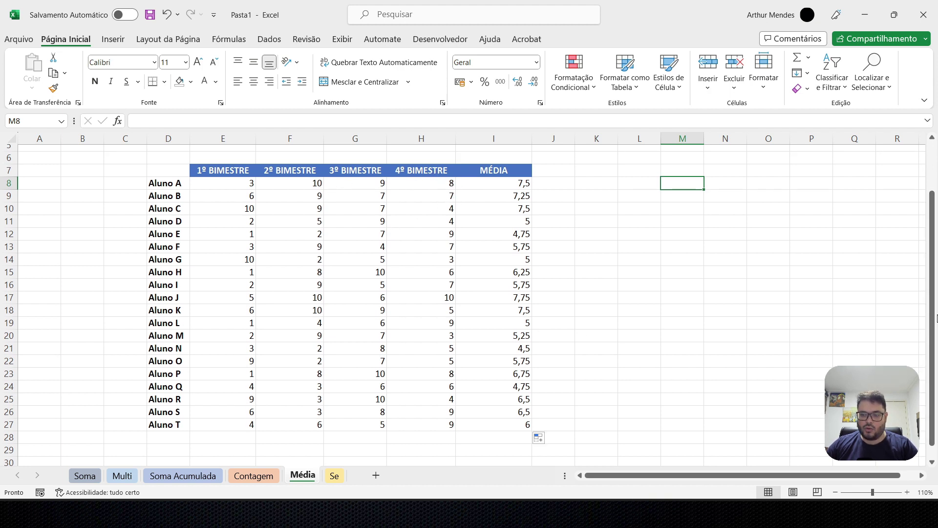
left_click_drag(931, 313, 931, 315)
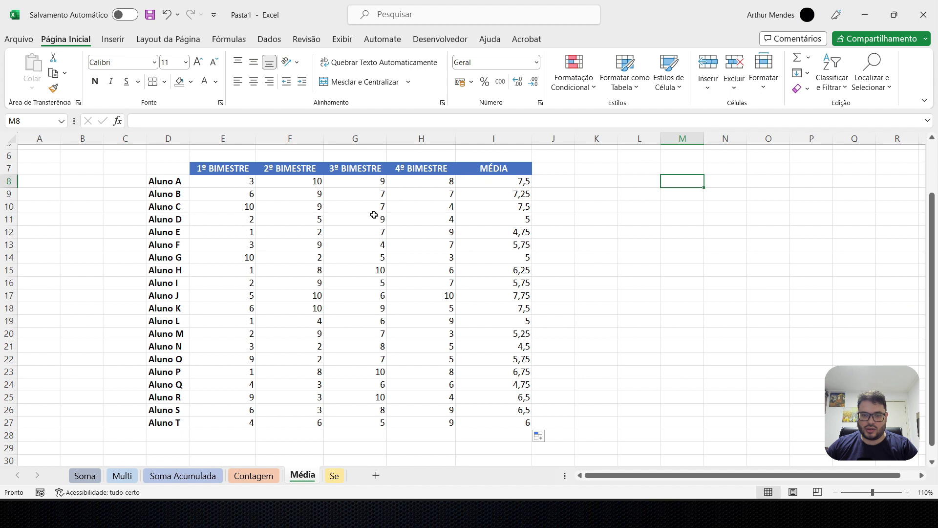
left_click(426, 183)
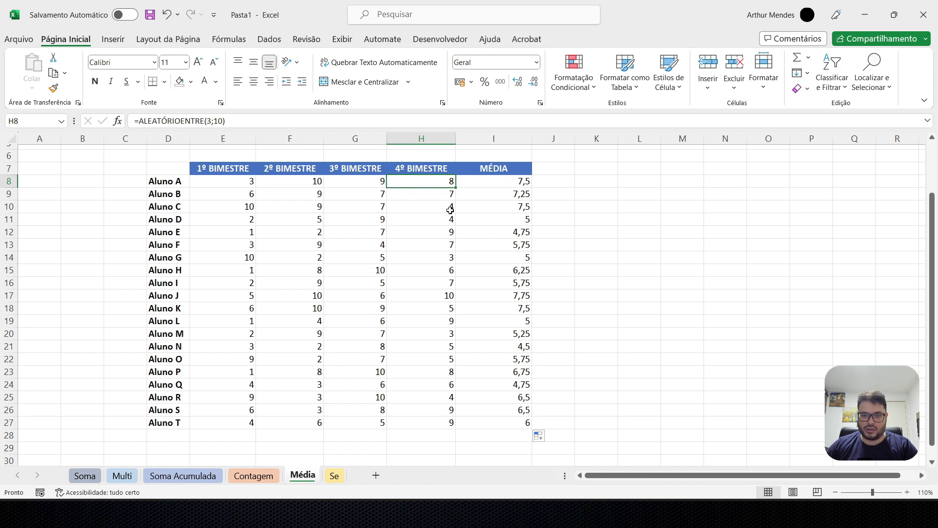
left_click(436, 197)
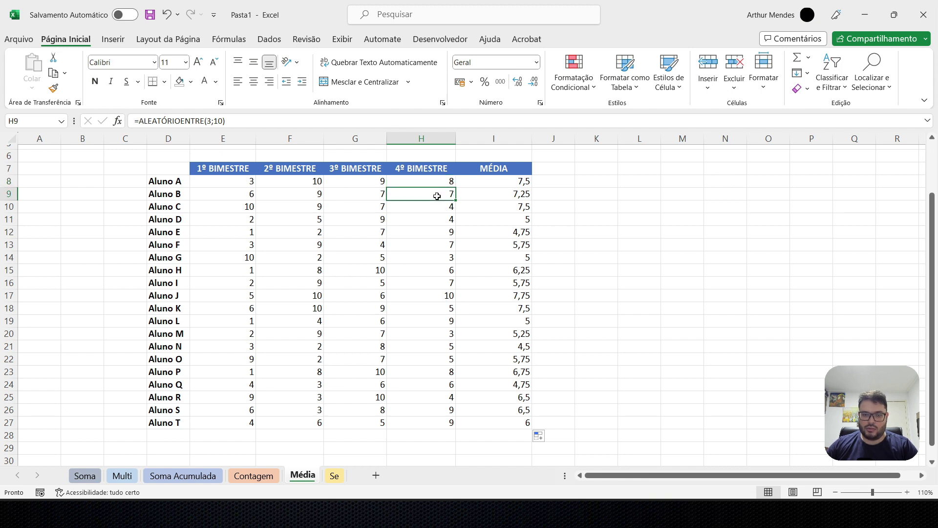
Widen column K and enter the header "5ª BIMESTRE" in K7.
left_click(604, 171)
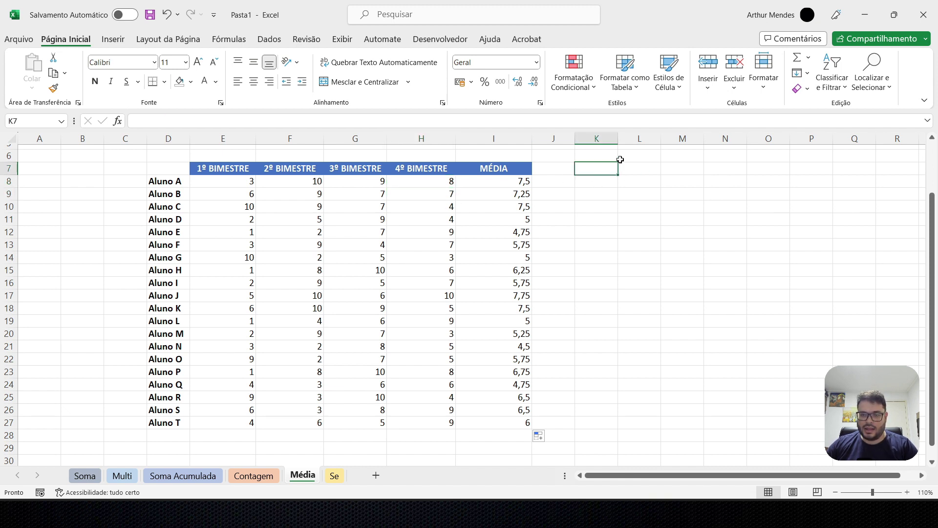
left_click_drag(618, 140, 644, 140)
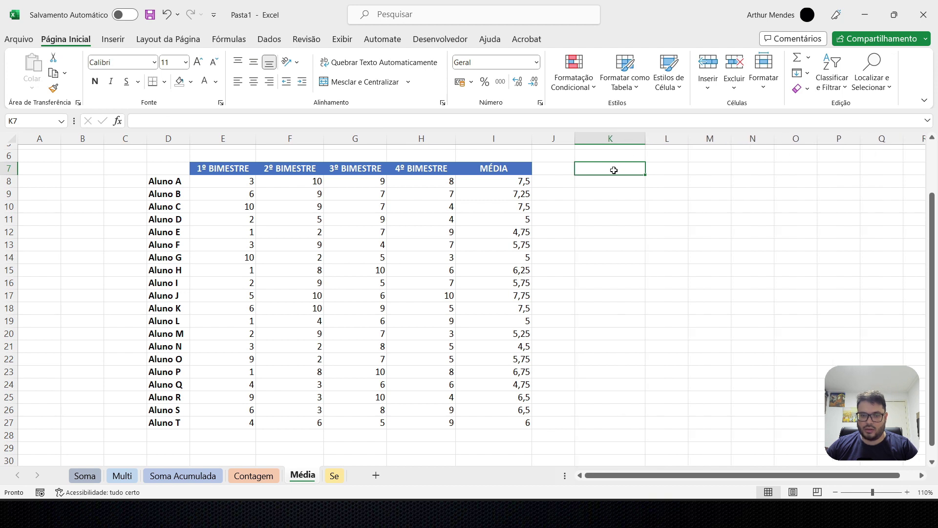
double_click(613, 170)
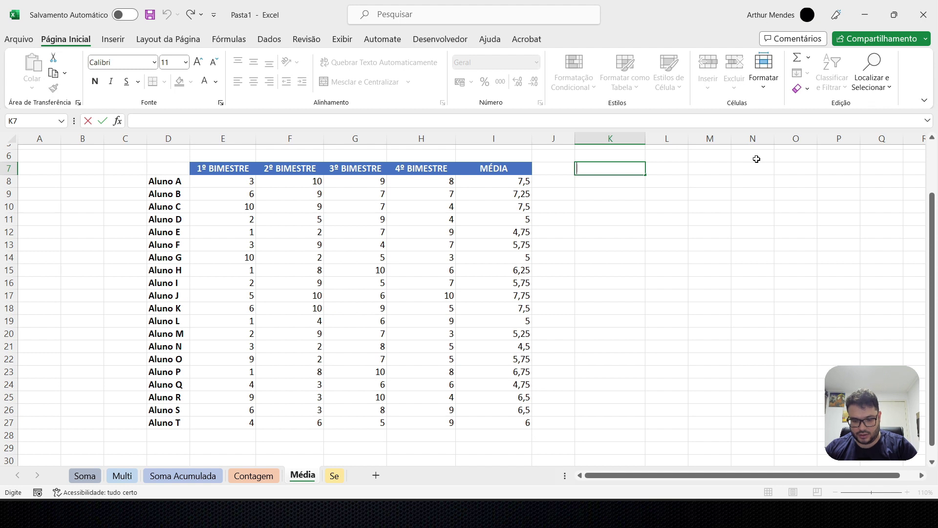
type("5")
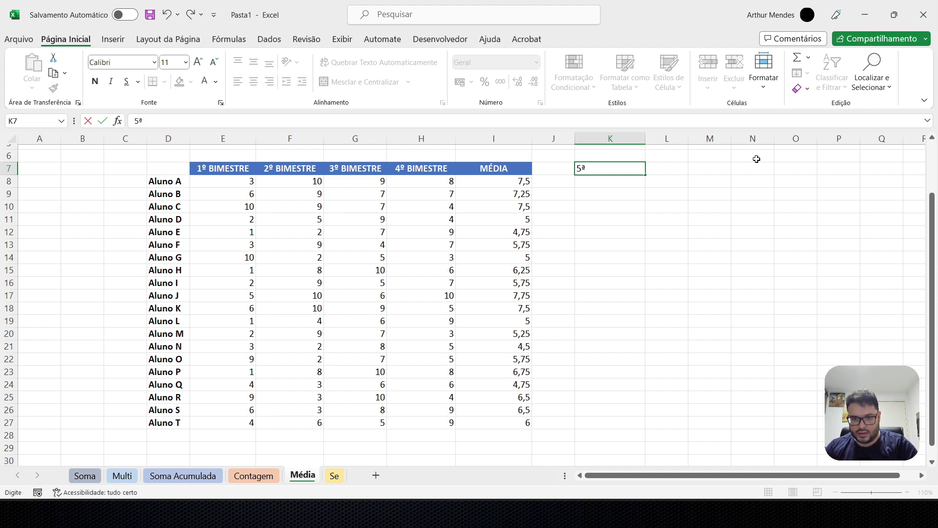
type("ª")
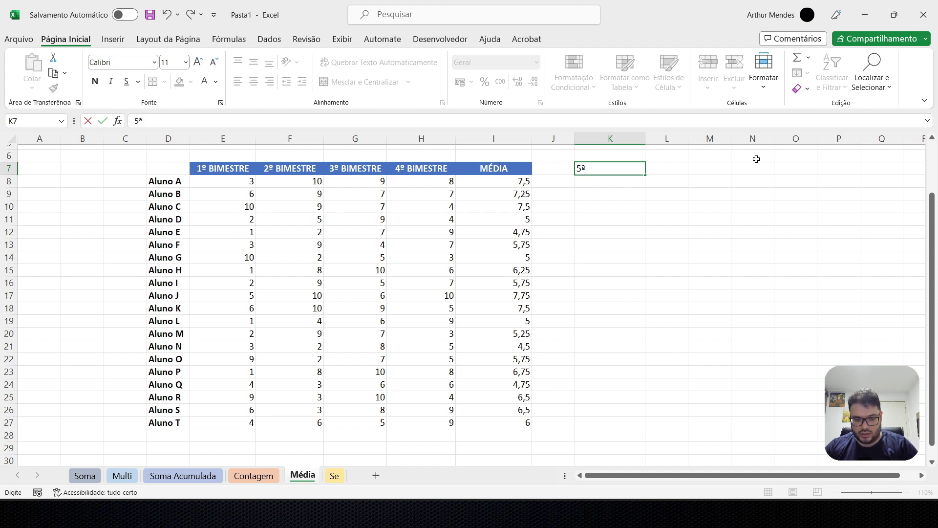
type(" BIMESTRE")
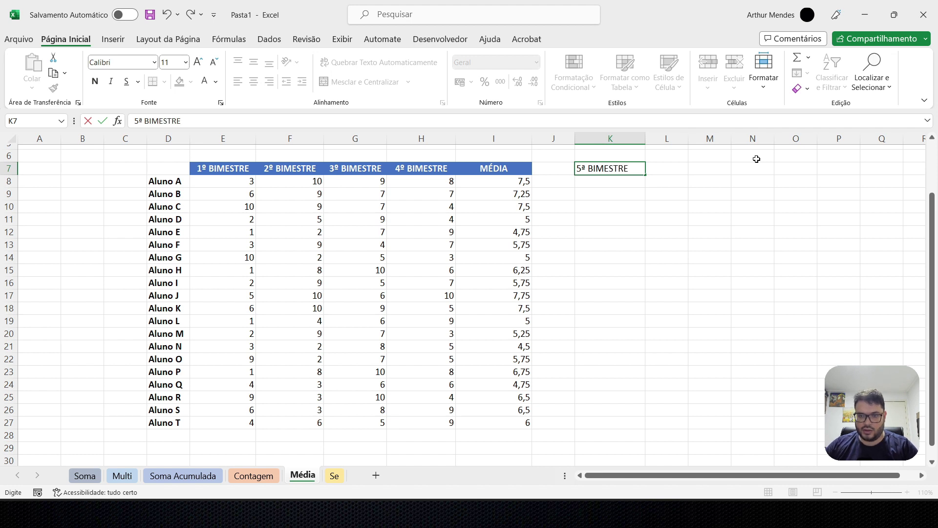
left_click(664, 180)
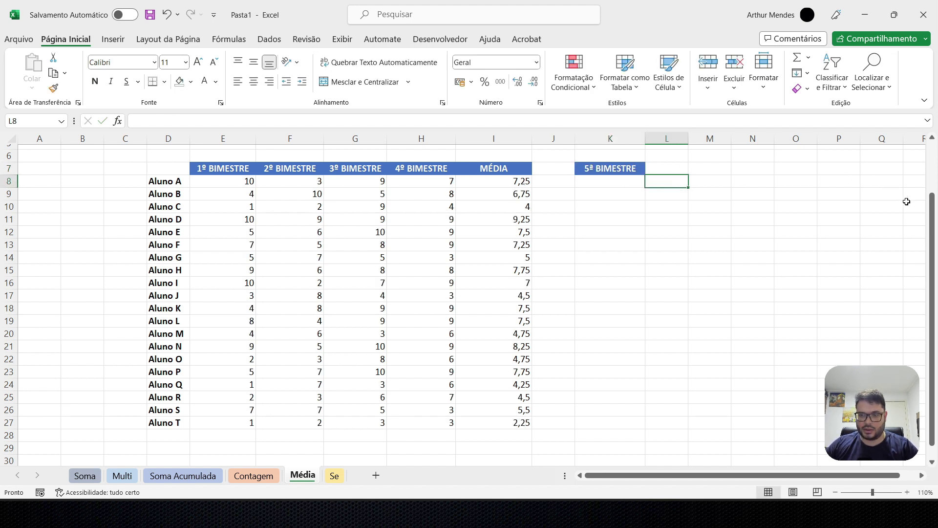
Check the formula that generates Aluno A's 4º BIMESTRE grade in H8 as a model for K8.
scroll(932, 220, "up", 1)
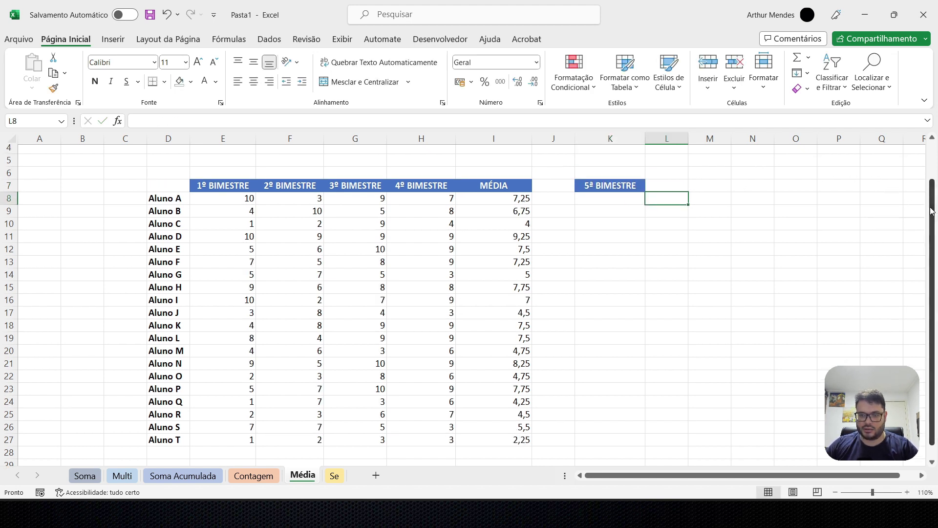
left_click(608, 191)
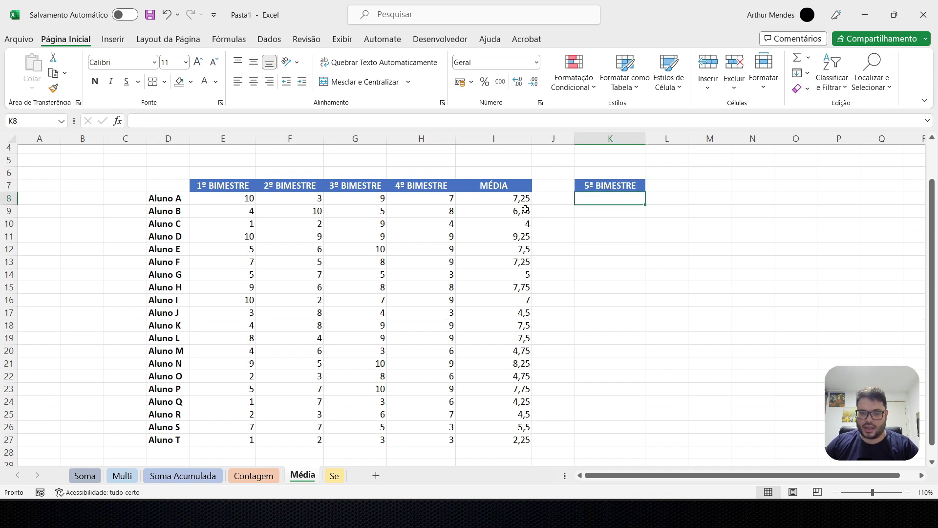
left_click(448, 200)
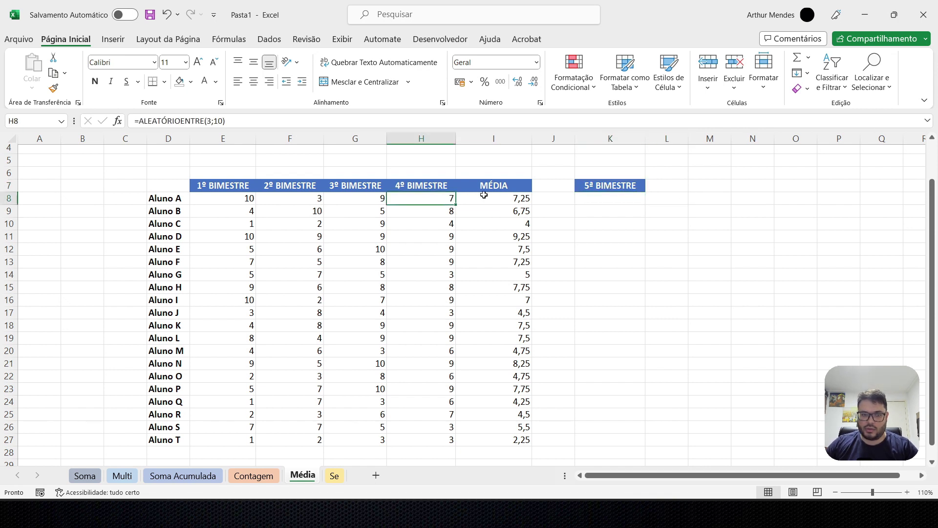
Try to enter the random-number formula in K8 as "=aleatorioe".
left_click(630, 199)
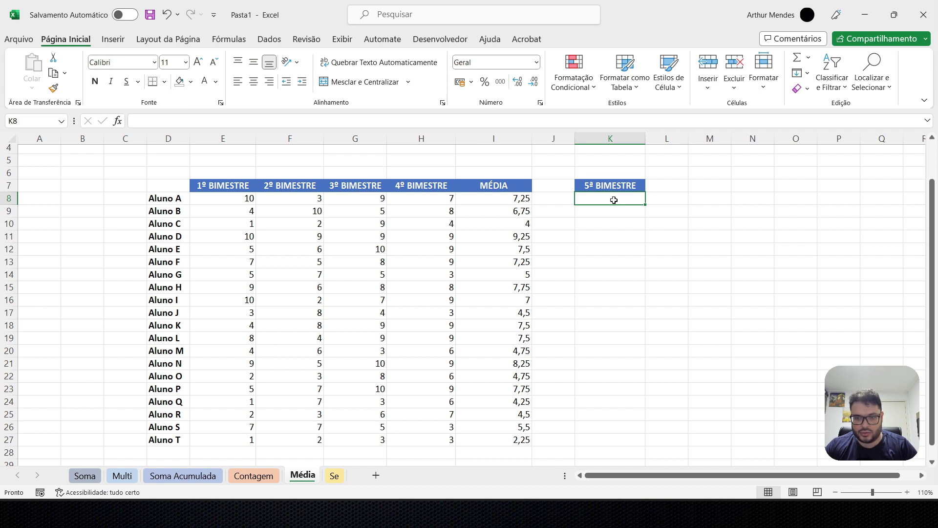
type("=")
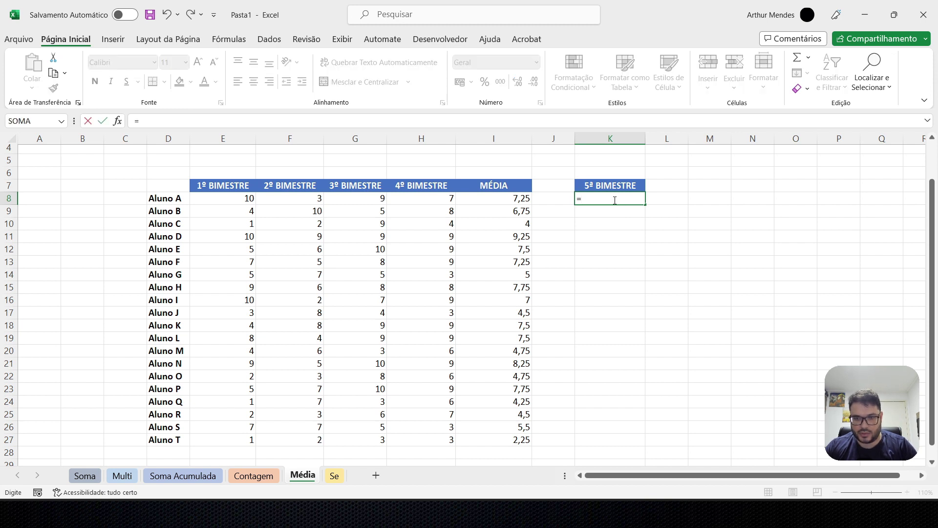
type("ale")
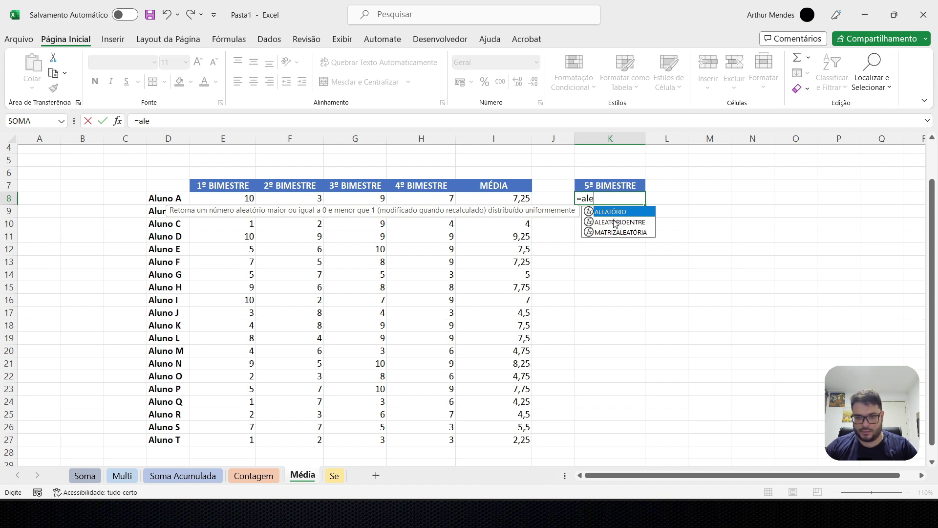
type("torioe")
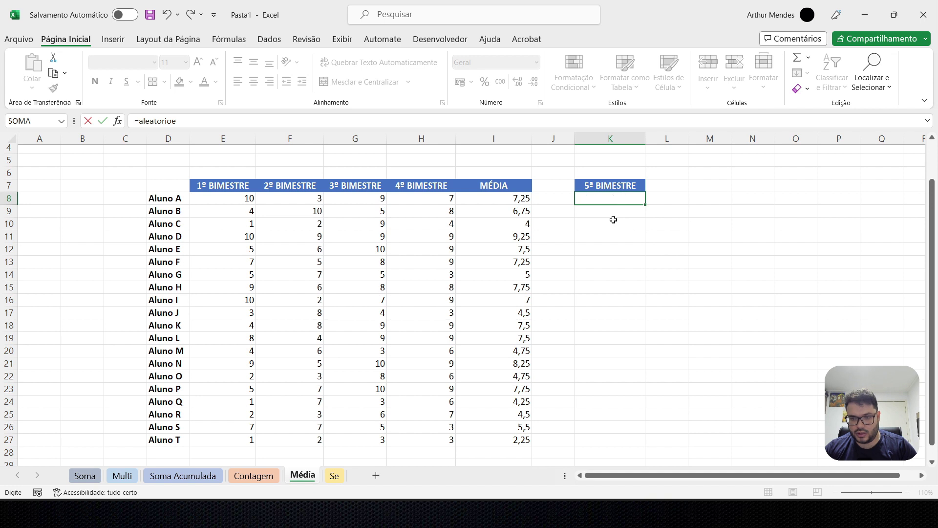
key("Tab")
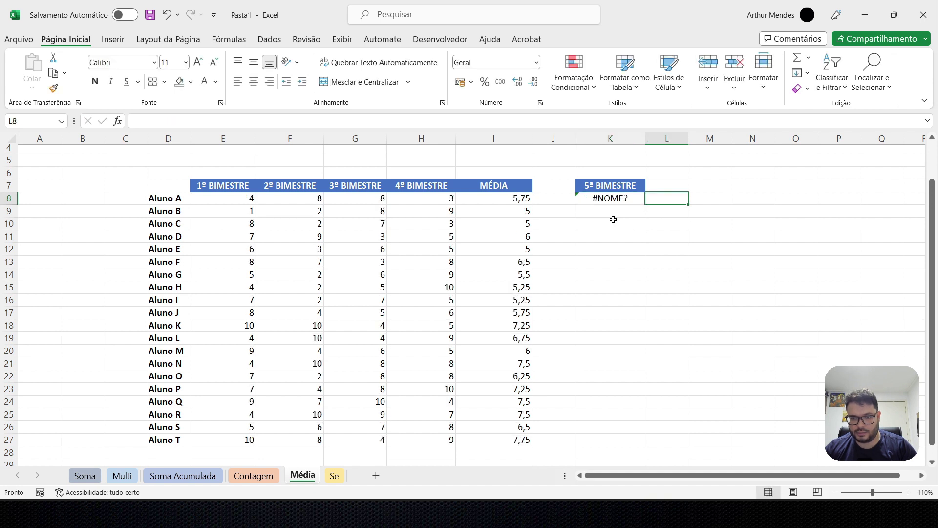
Generate Aluno A's 5ª BIMESTRE grade in K8 with the formula =ALEATÓRIOENTRE(0;10).
left_click(602, 199)
double_click(602, 199)
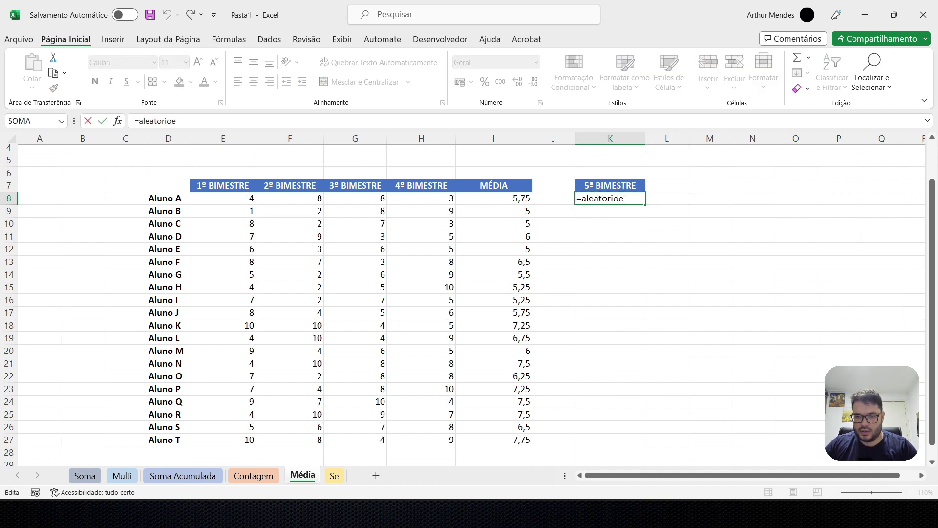
type("e")
key("BackSpace")
type("a")
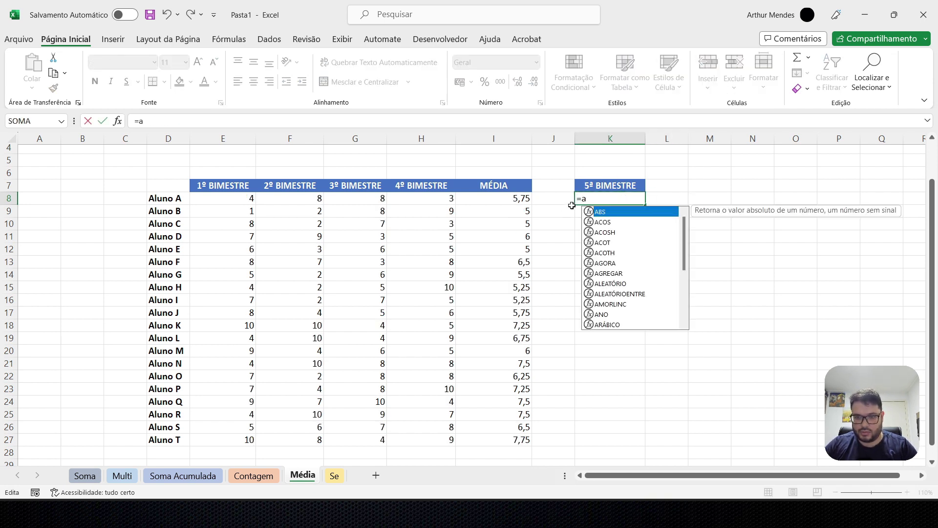
type("leatóri")
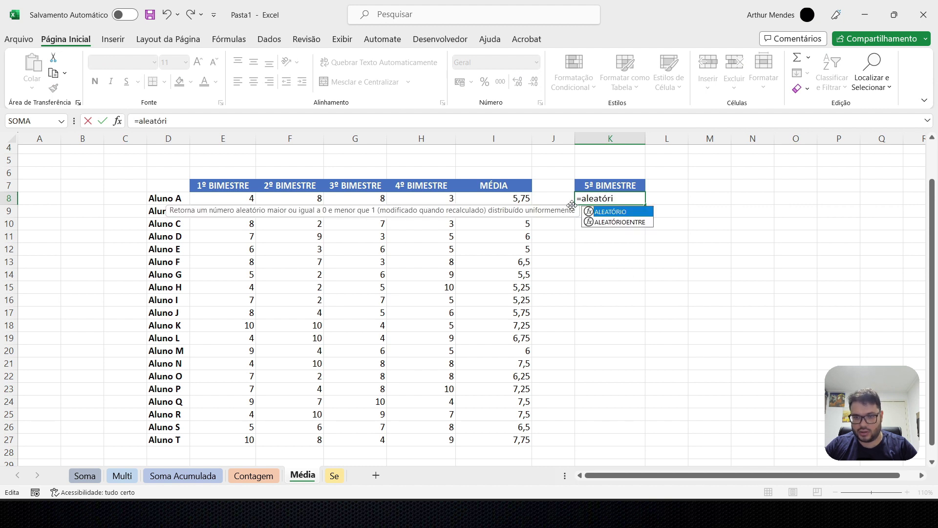
type("oentre")
key("Tab")
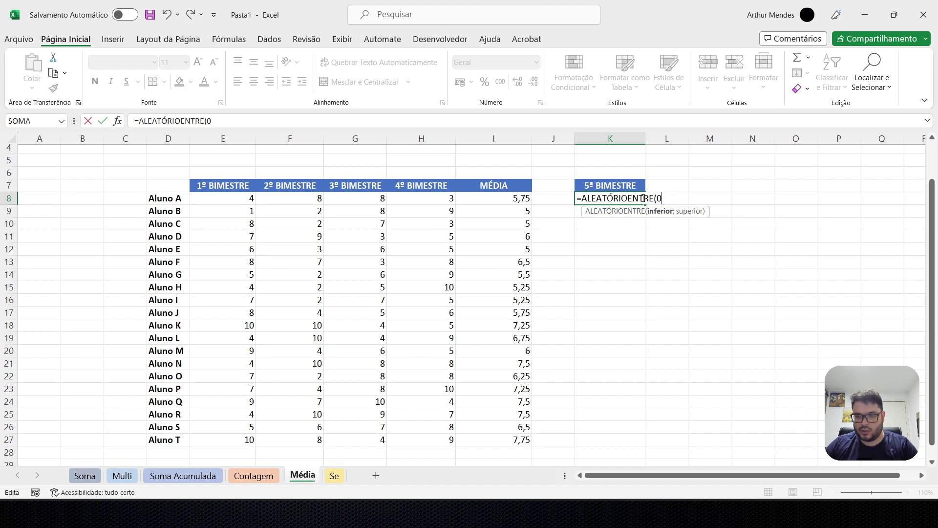
type(";")
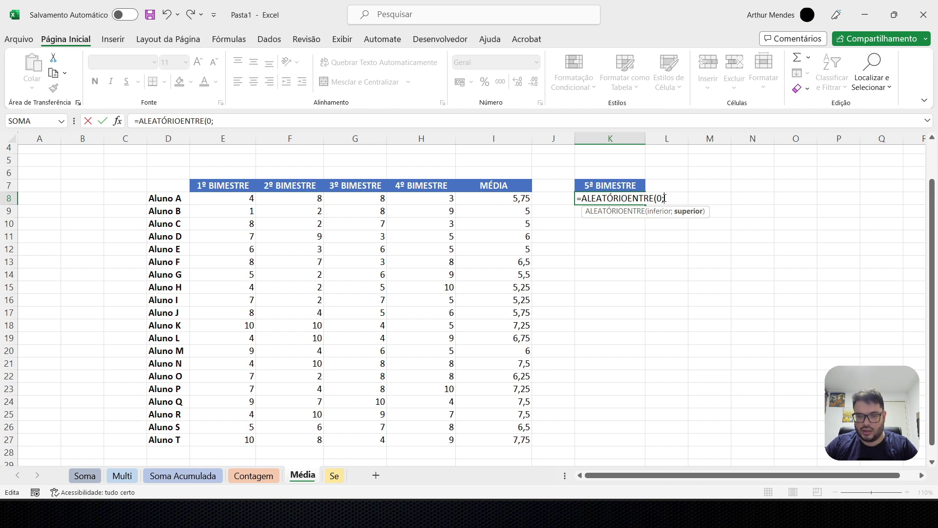
type("100")
type(")")
key("Return")
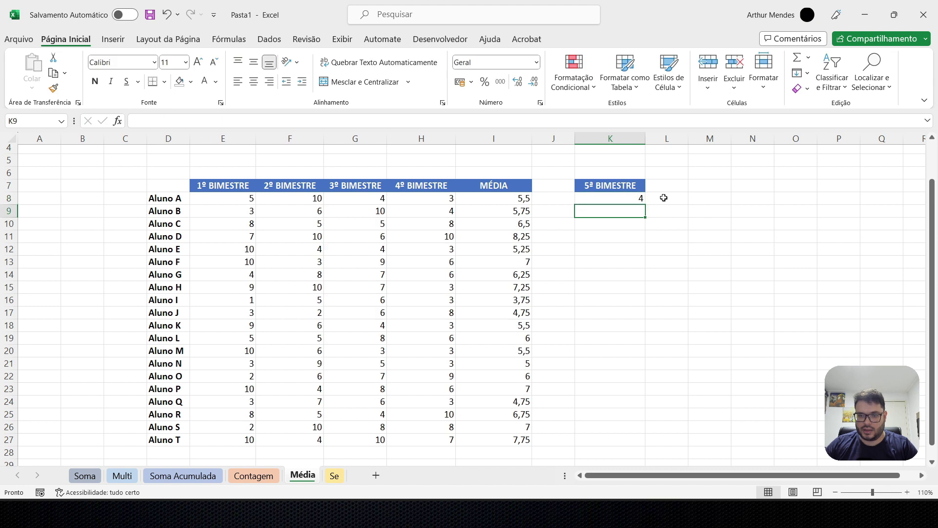
Fill the ALEATÓRIOENTRE formula from K8 down to K27 for all the students.
left_click(623, 199)
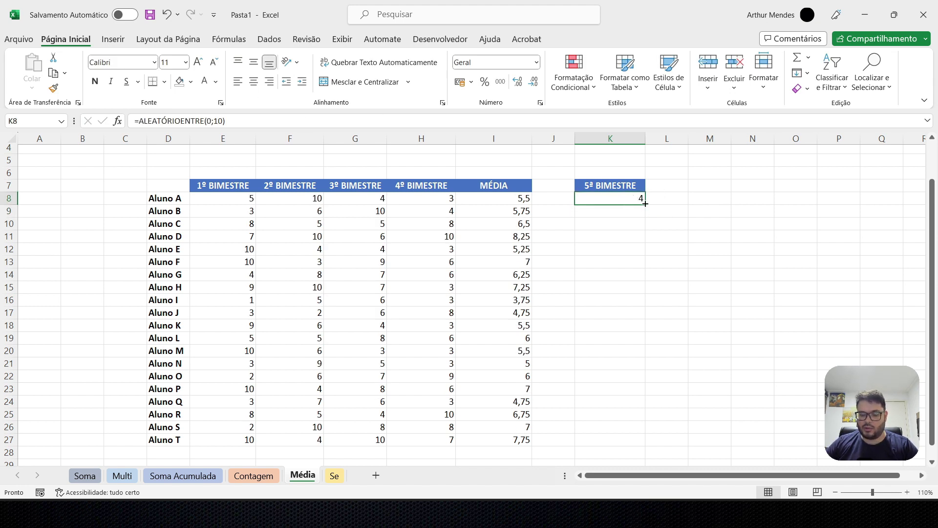
scroll(894, 215, "down", 1)
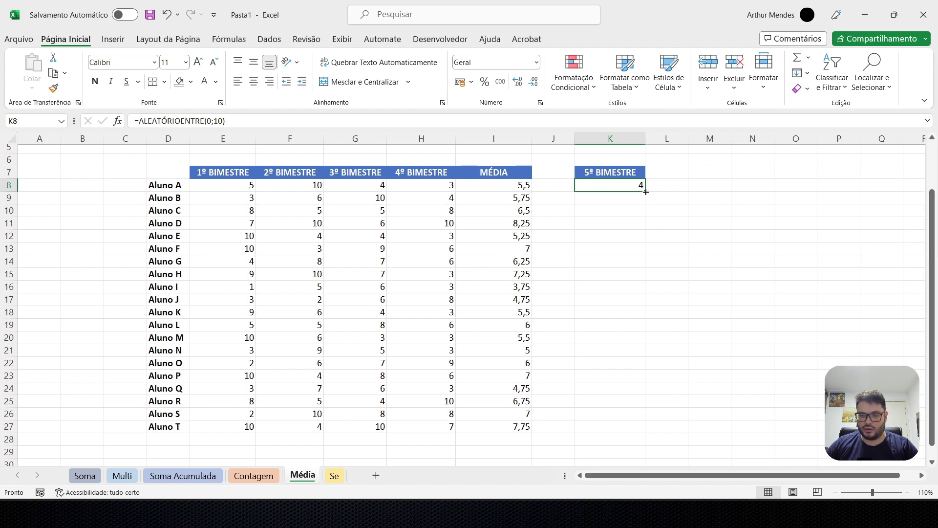
left_click_drag(645, 192, 643, 432)
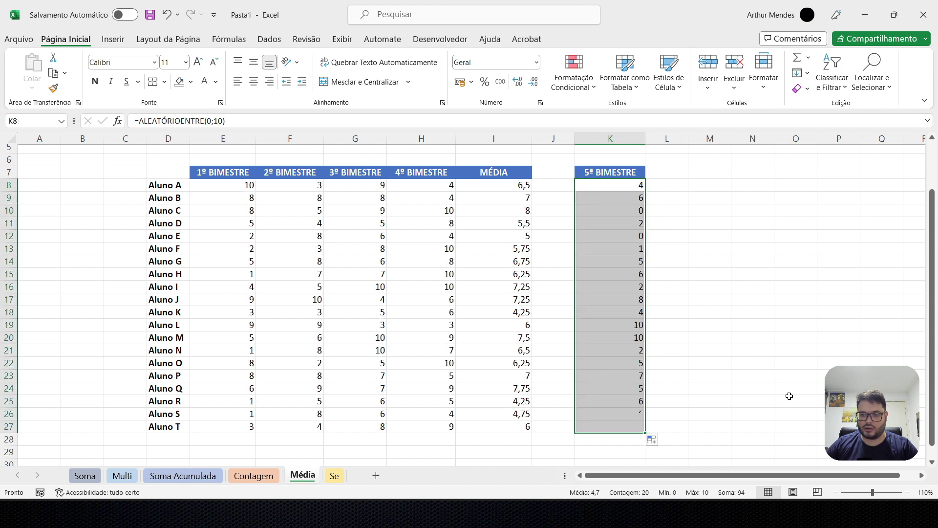
left_click(672, 248)
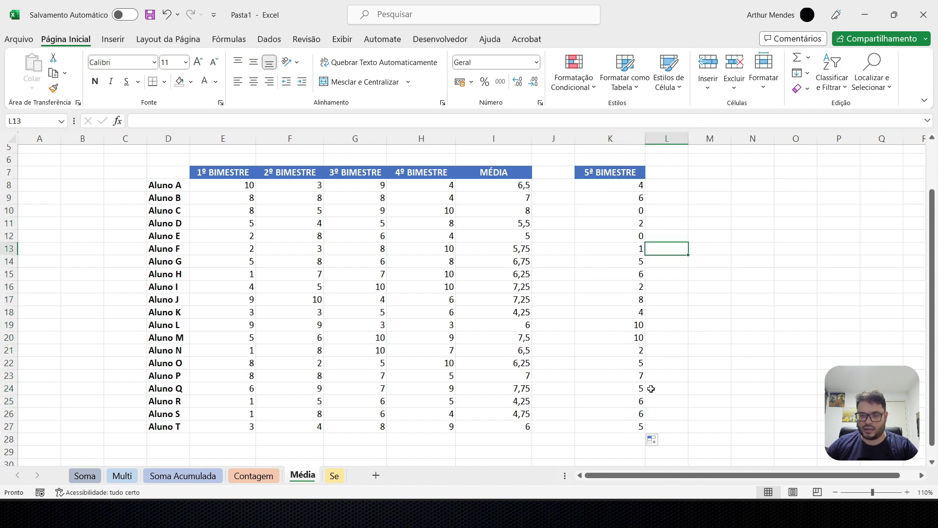
Switch to the Se sheet with the students' grades table and its empty MÉDIA and PASSOU columns.
left_click_drag(932, 276, 932, 286)
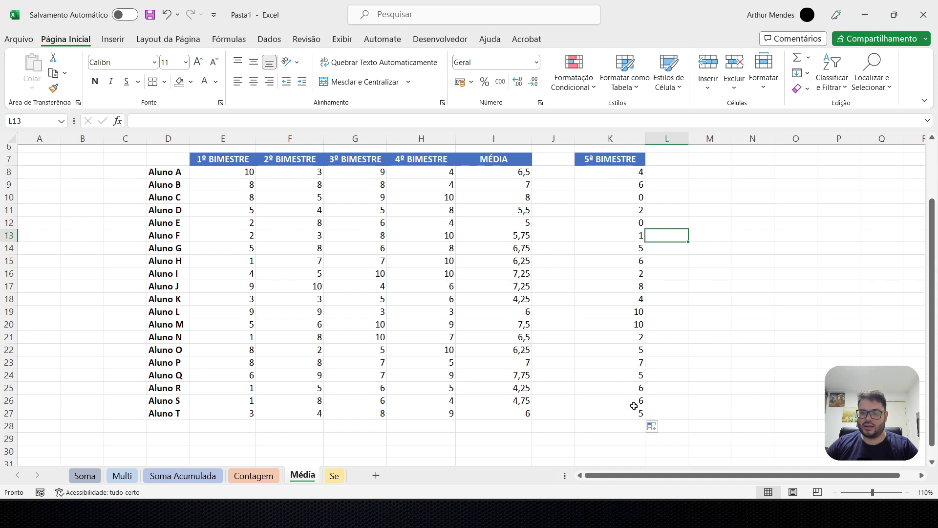
left_click_drag(931, 362, 936, 342)
key("ctrl+Page_Down")
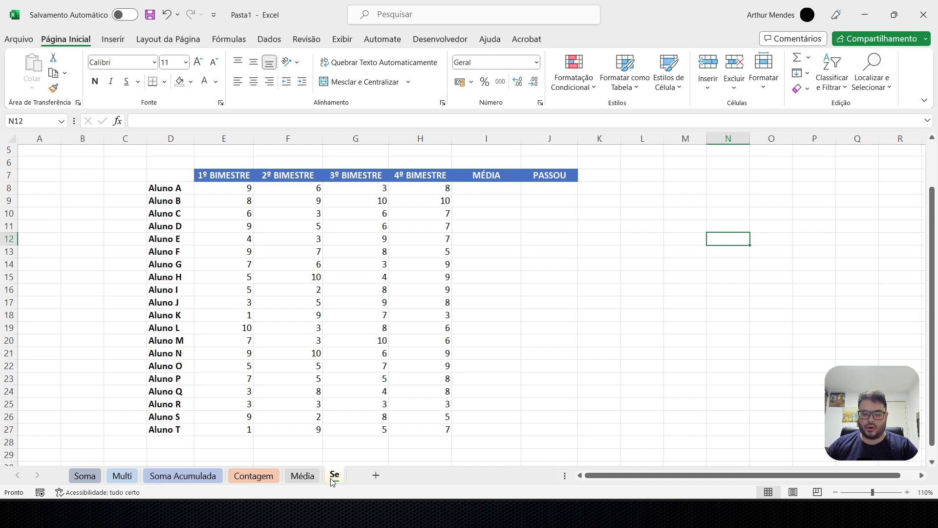
left_click_drag(935, 369, 935, 369)
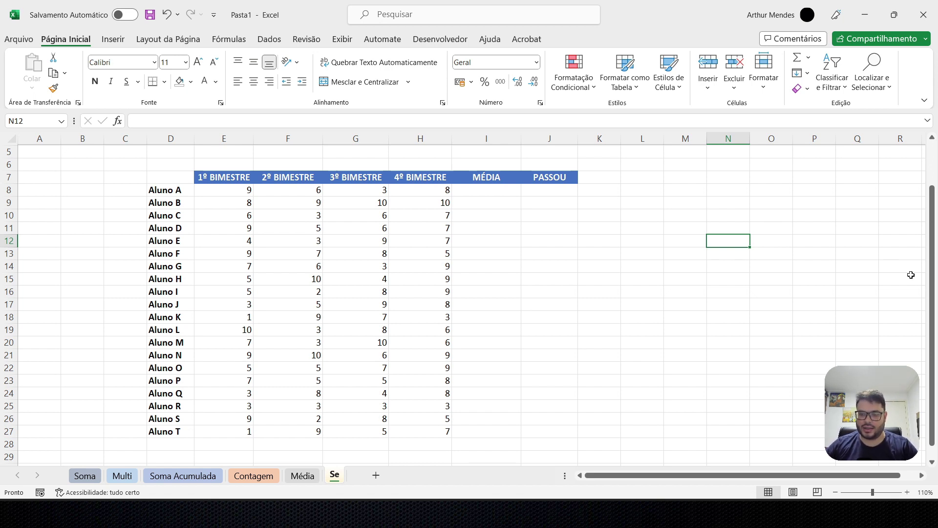
left_click_drag(933, 289, 934, 300)
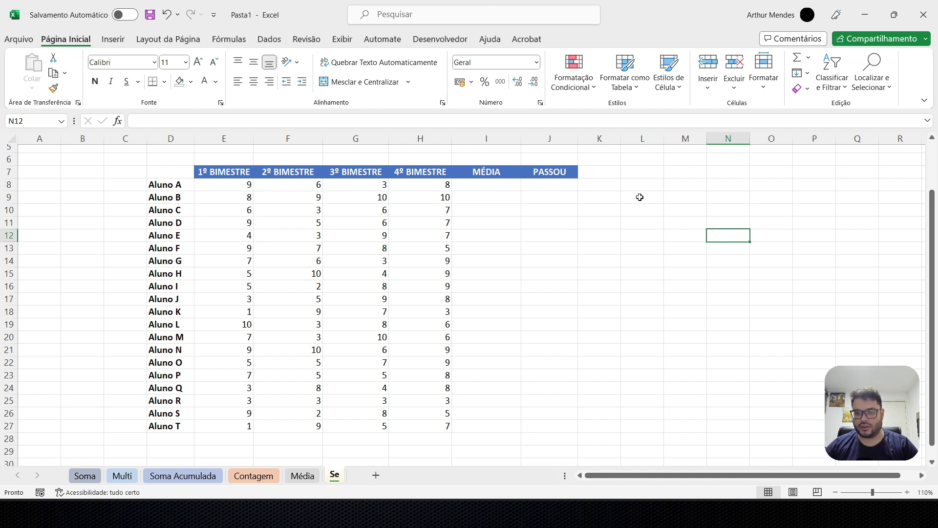
Average Aluno A's four bimester grades in I8 with =MÉDIA(E8:H8) and fill the formula down to I27.
left_click(493, 186)
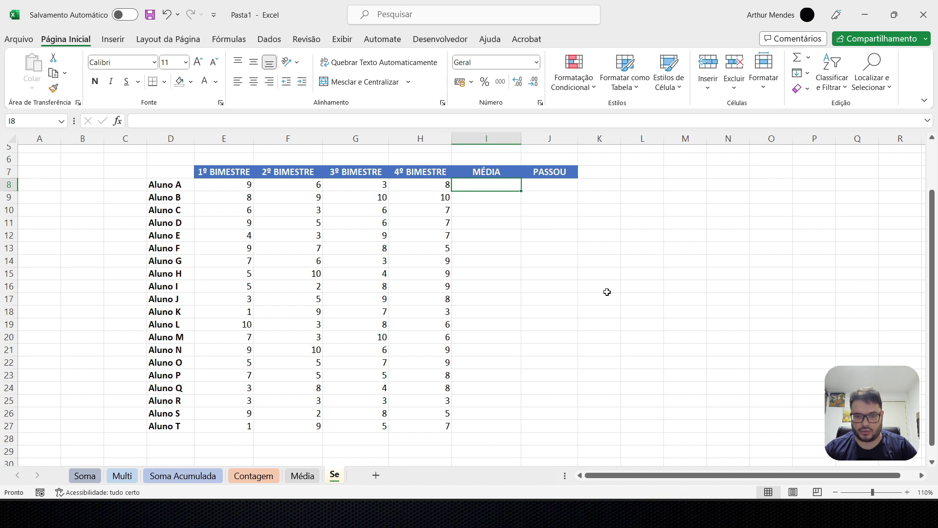
type("=méd")
key("Tab")
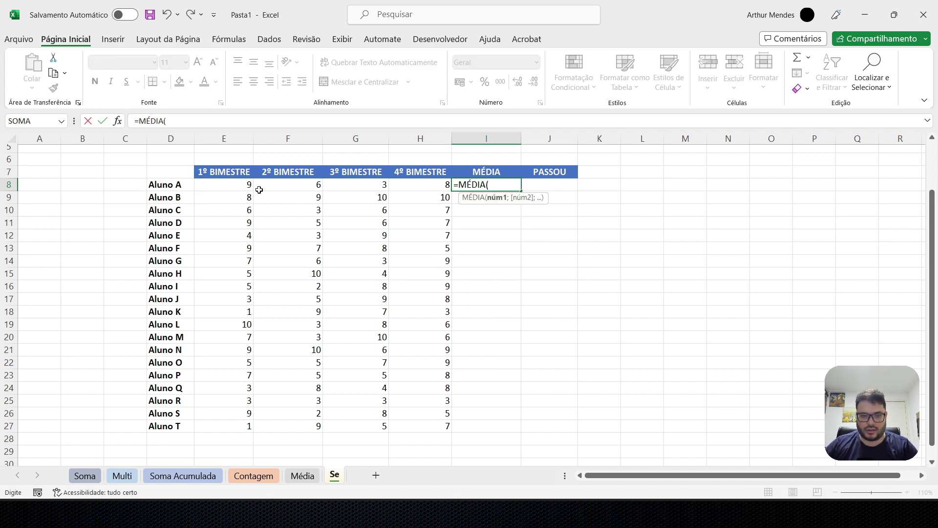
left_click_drag(249, 188, 401, 190)
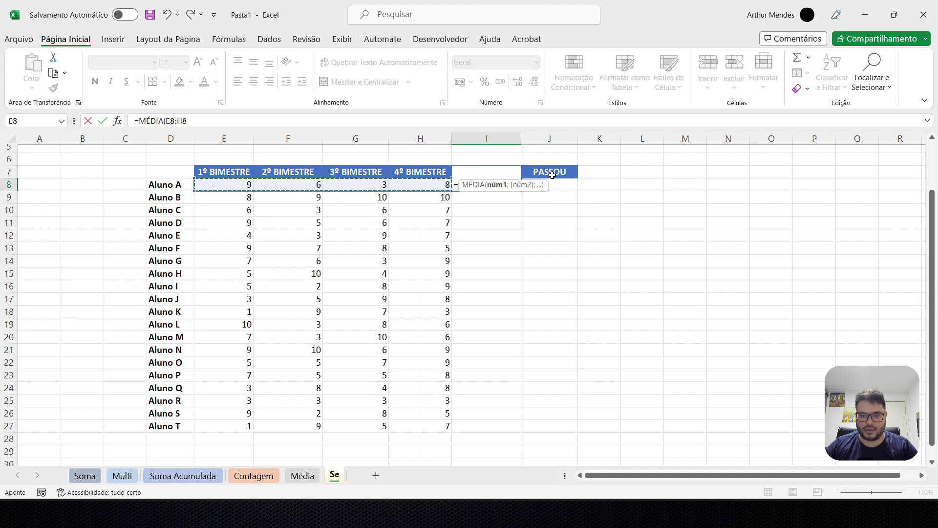
key("Return")
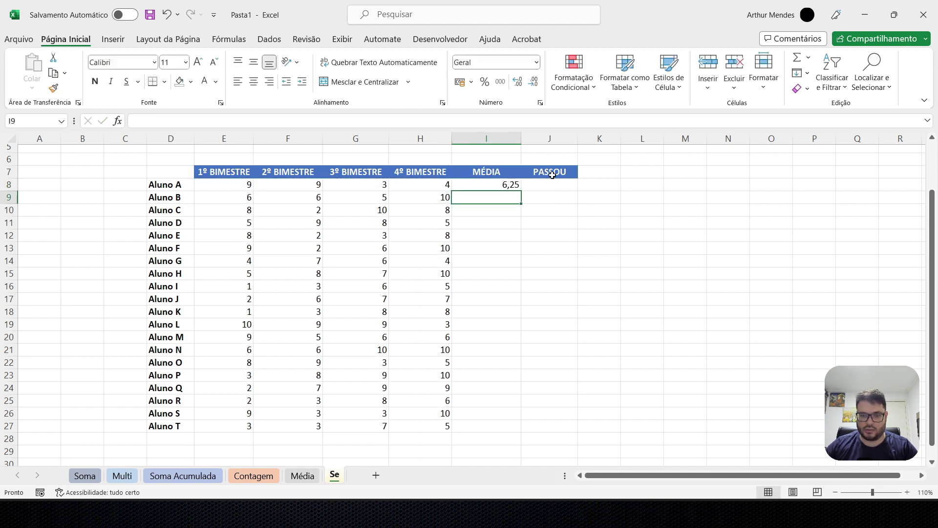
left_click(512, 184)
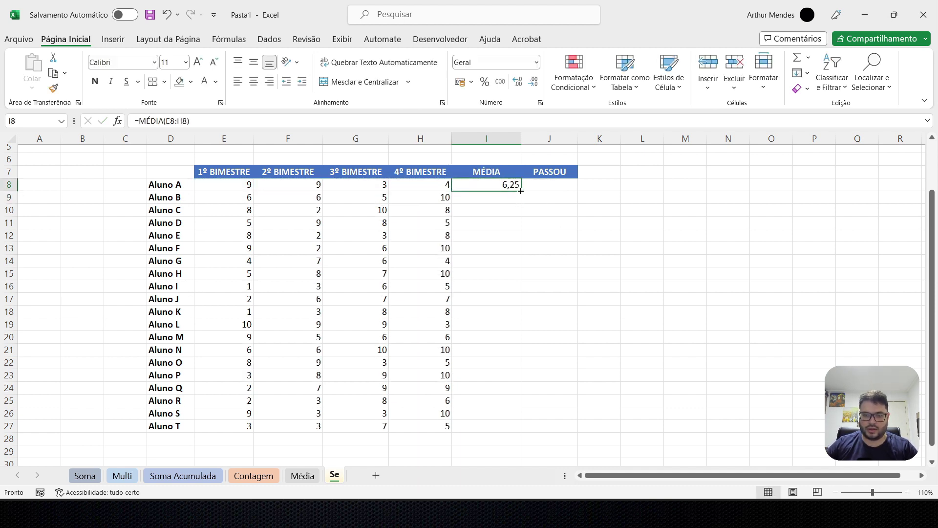
left_click_drag(520, 189, 521, 433)
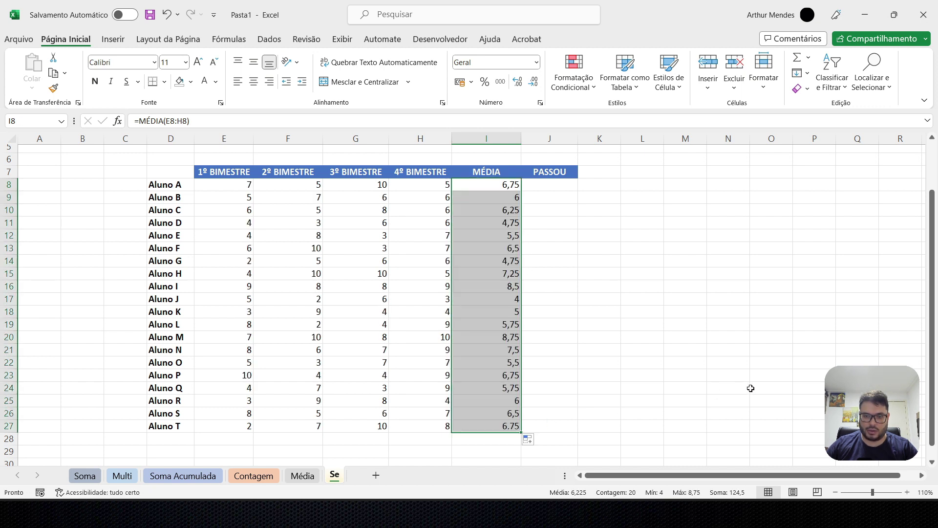
Enter the formula =SE(I8>=7;"SIM";"NÃO") in J8 to decide whether Aluno A passed.
left_click(556, 185)
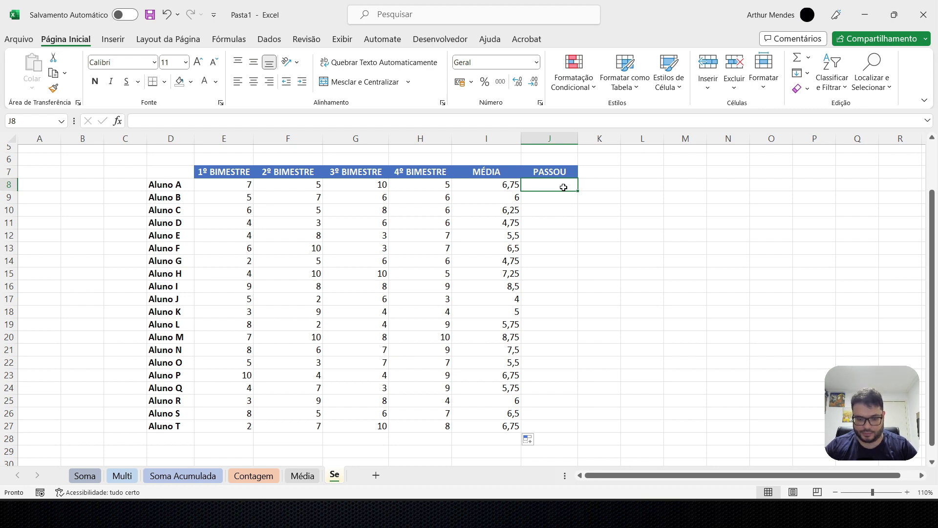
key("Delete")
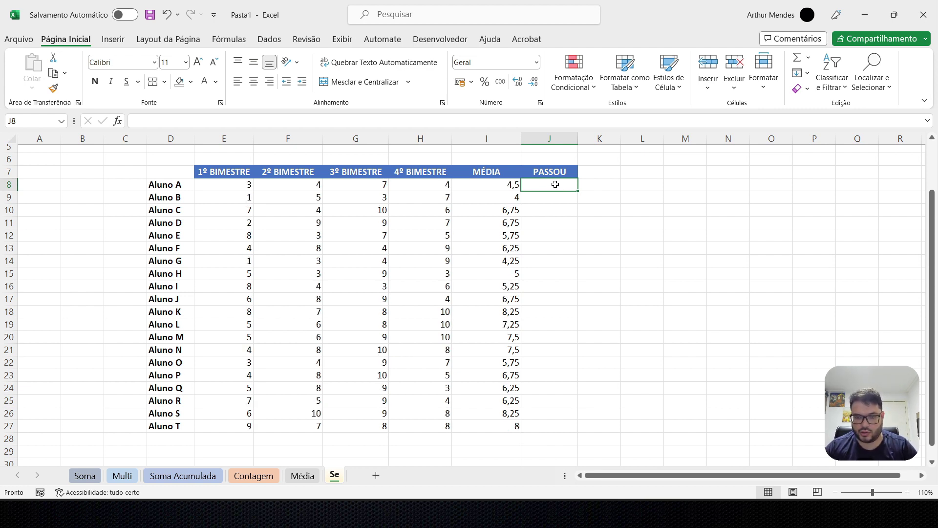
type("=se")
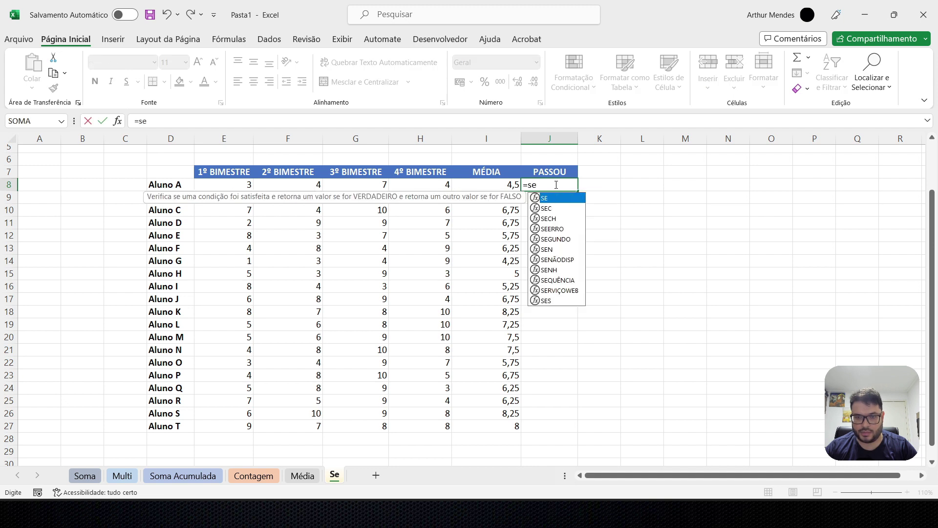
key("Tab")
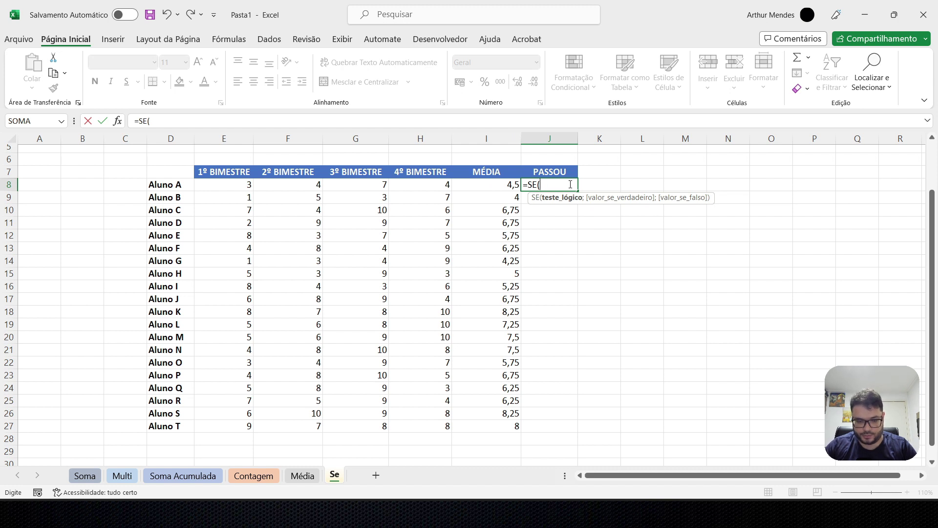
type("I8")
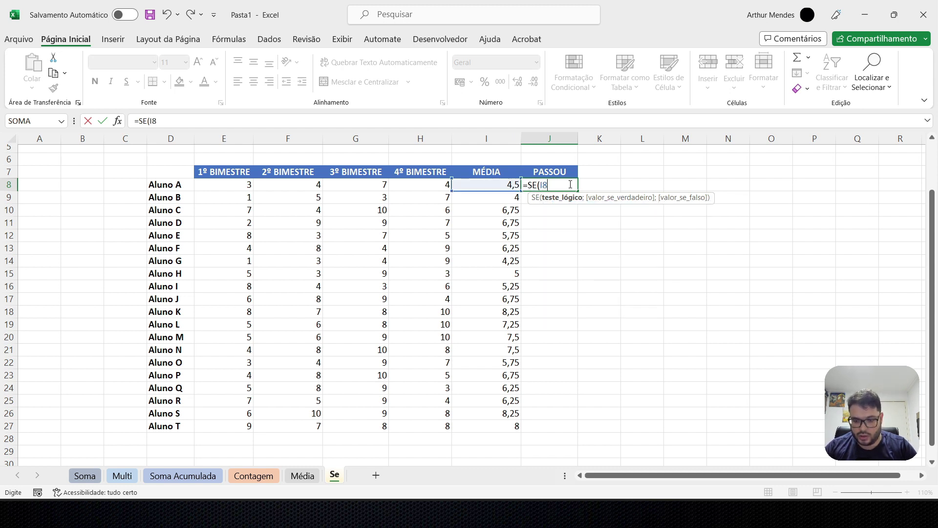
type(">")
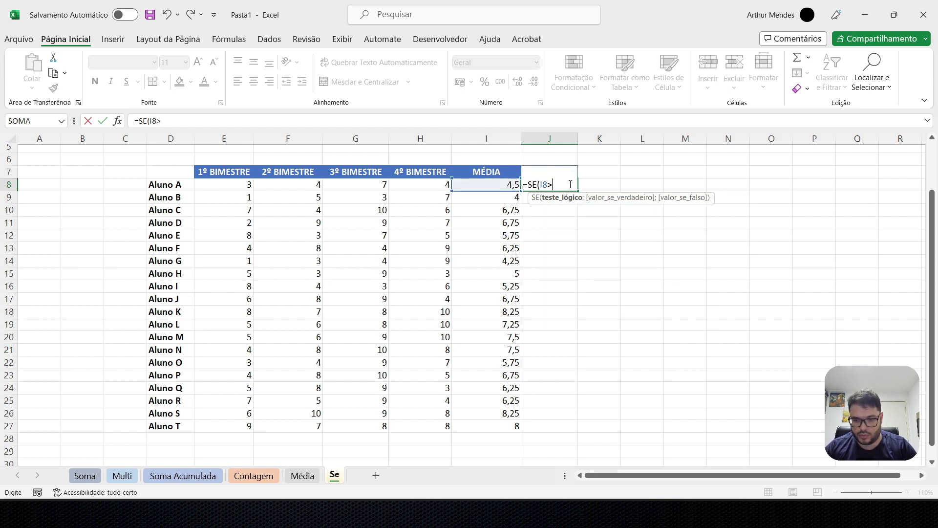
type("=")
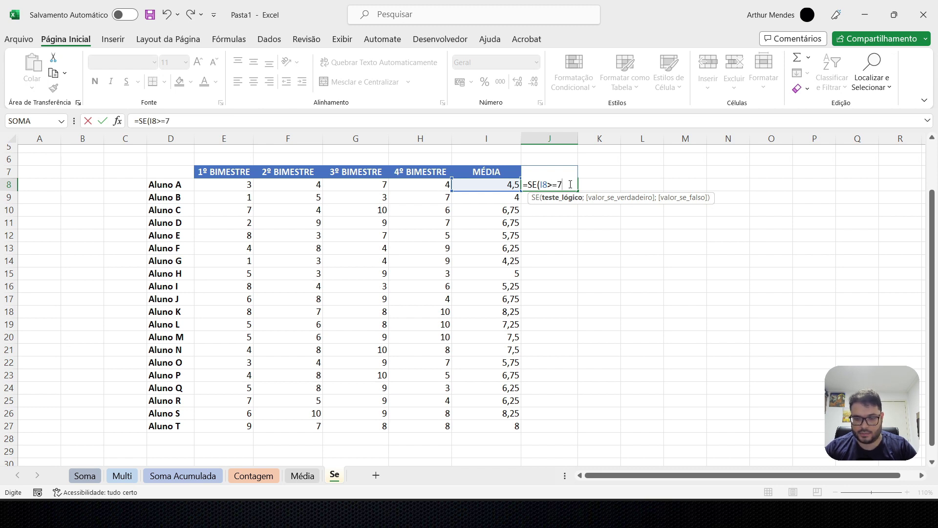
type("7")
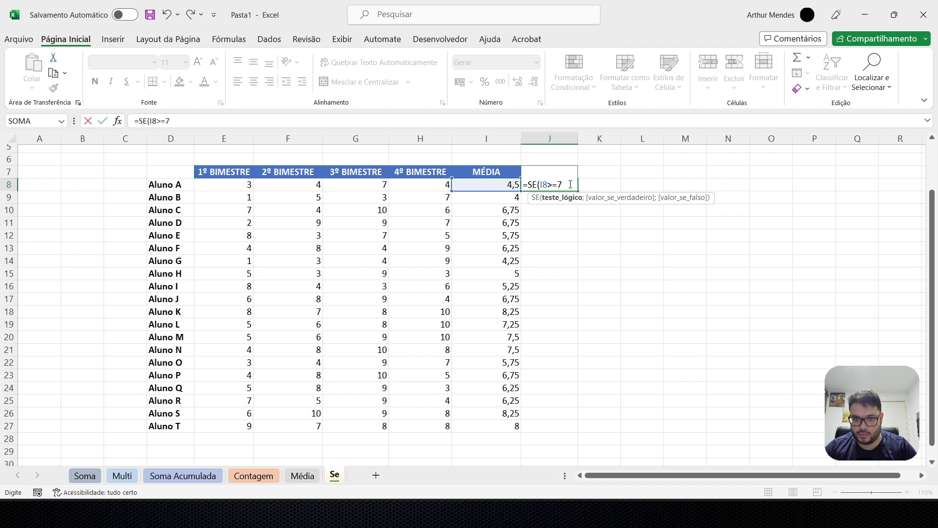
type(";")
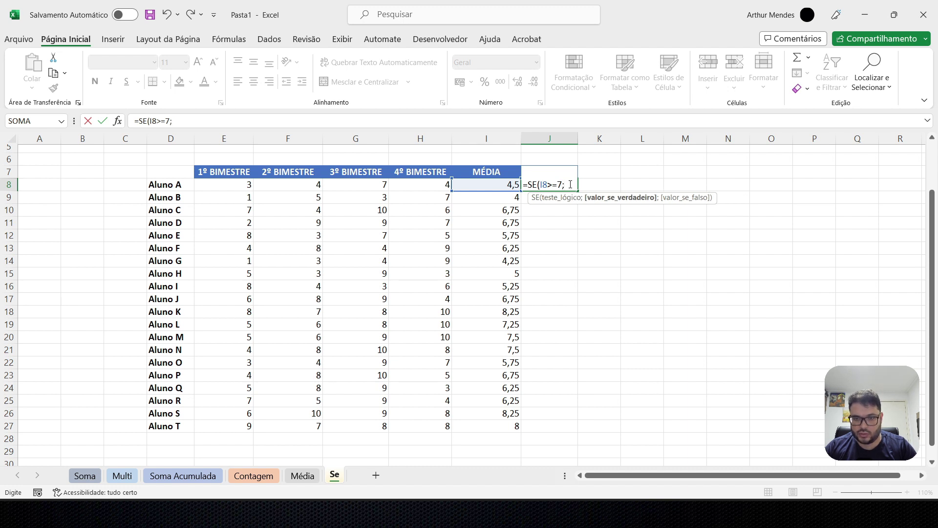
type("\"SIM")
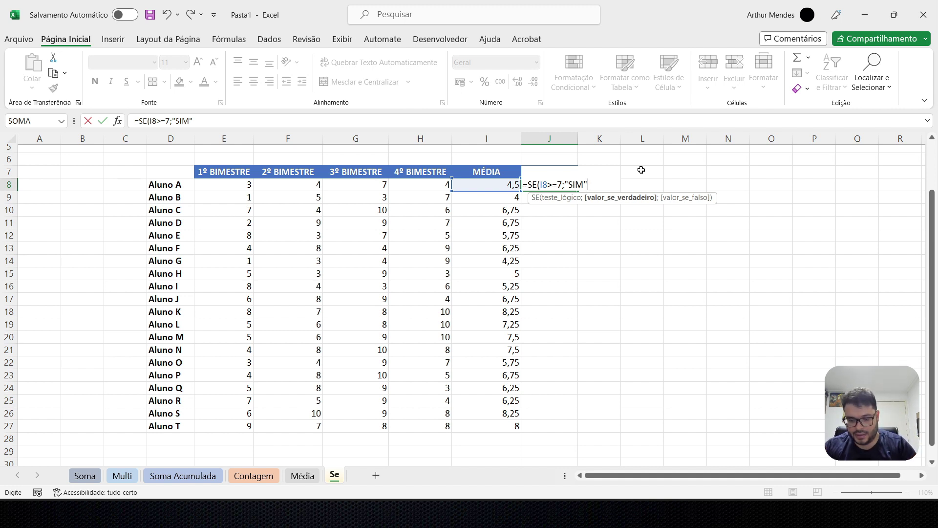
type(";")
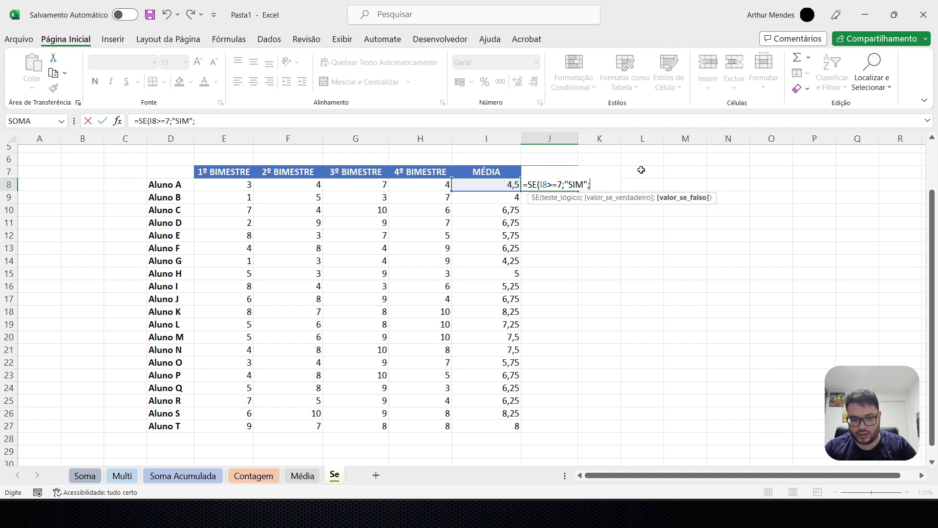
type("\"NÃO\"")
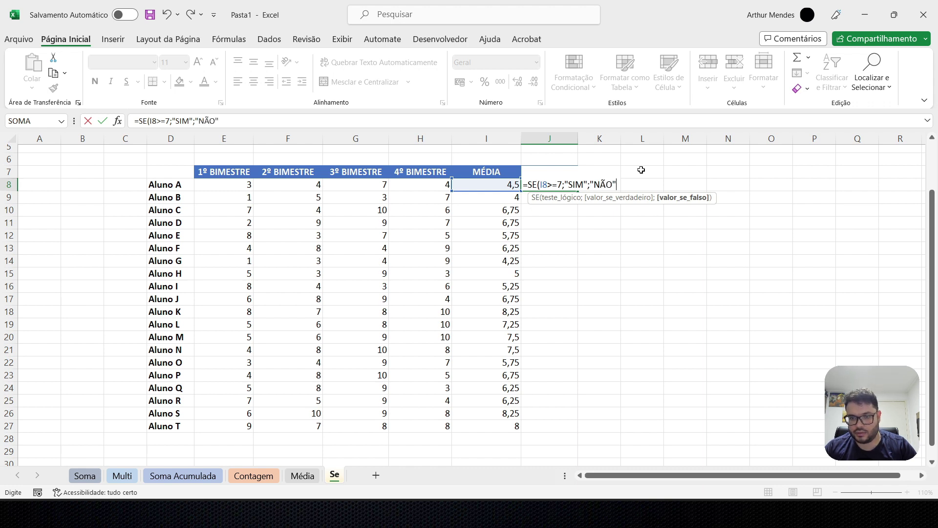
type(")")
key("Return")
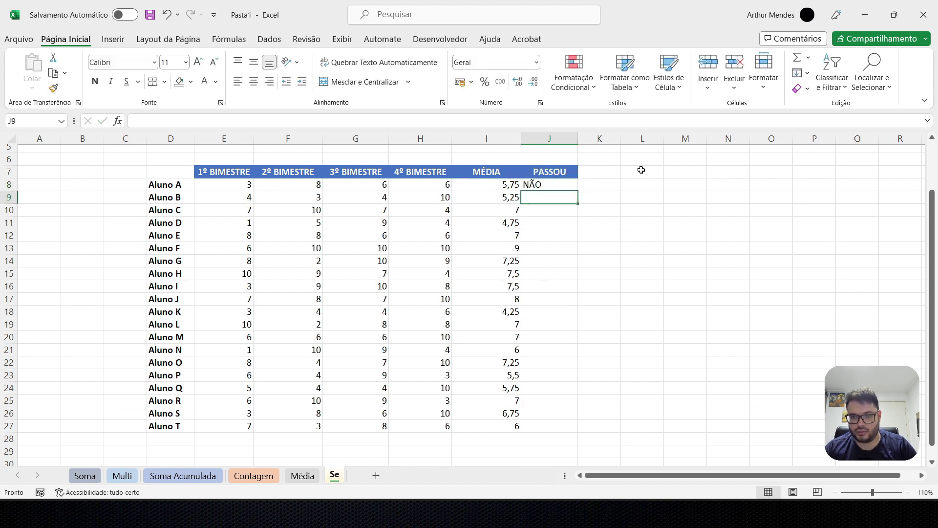
Compare Aluno A's PASSOU result in J8 with the average in I8.
left_click(553, 186)
left_click(503, 183)
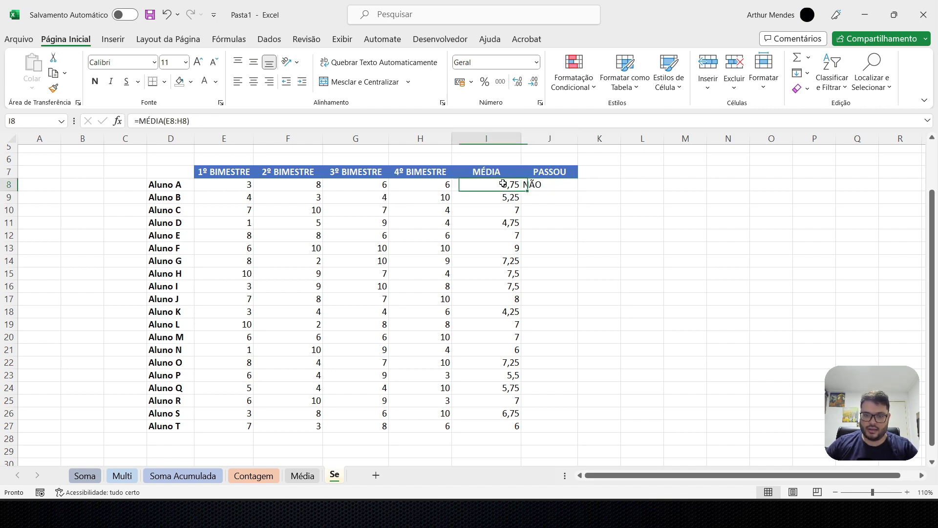
left_click(543, 183)
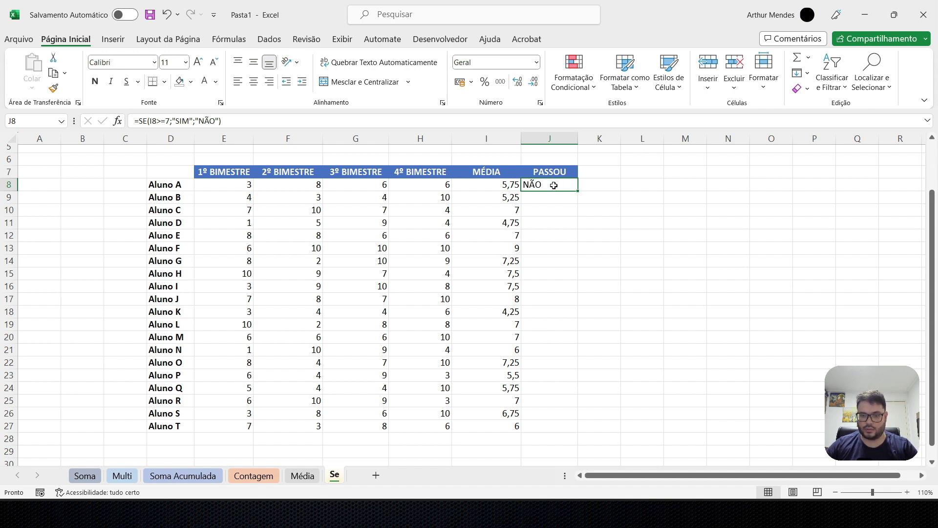
Center the PASSOU cells J8:J27 horizontally and widen column J.
mouse_move(553, 185)
left_mouse_down()
mouse_move(577, 408)
mouse_move(566, 426)
left_mouse_up()
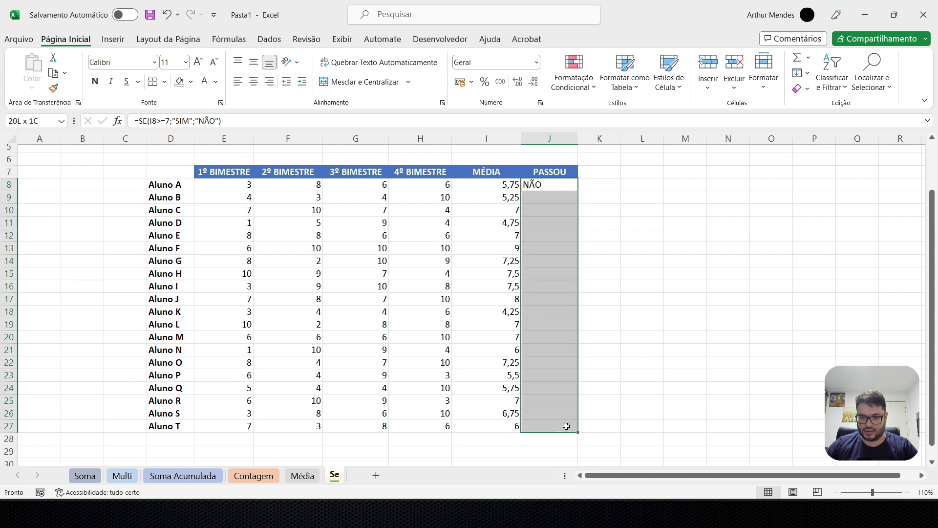
left_click(253, 82)
left_click(571, 197)
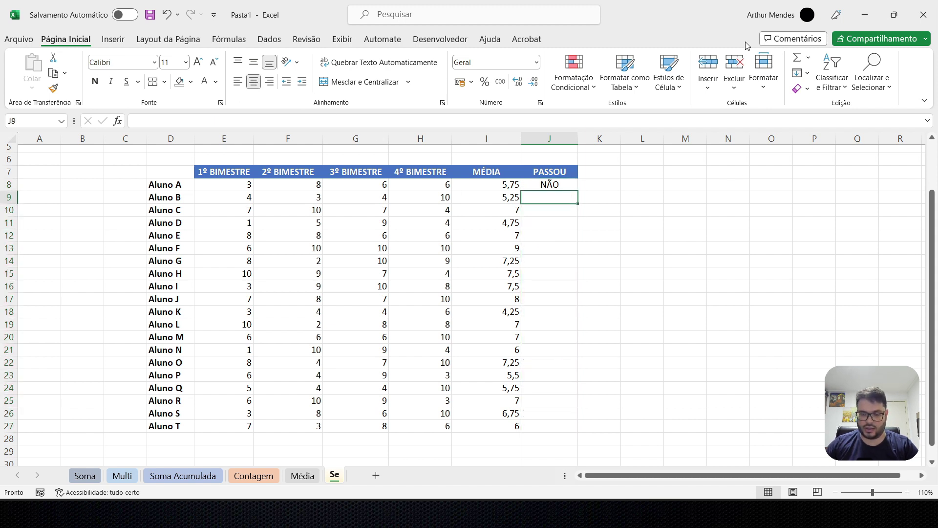
left_click_drag(578, 133, 612, 133)
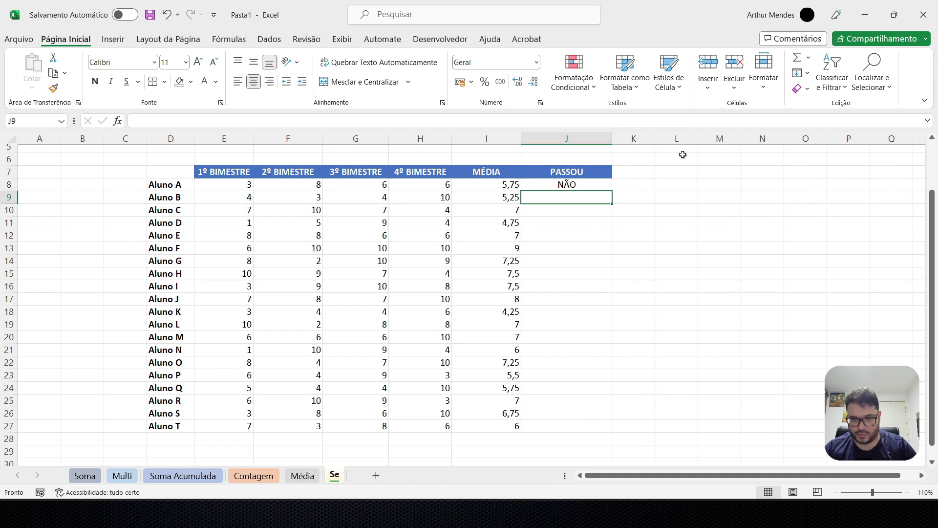
Enter the formula =SE(I9>=7;"SIM";"NÃO") in J9 for Aluno B.
type("=SE(")
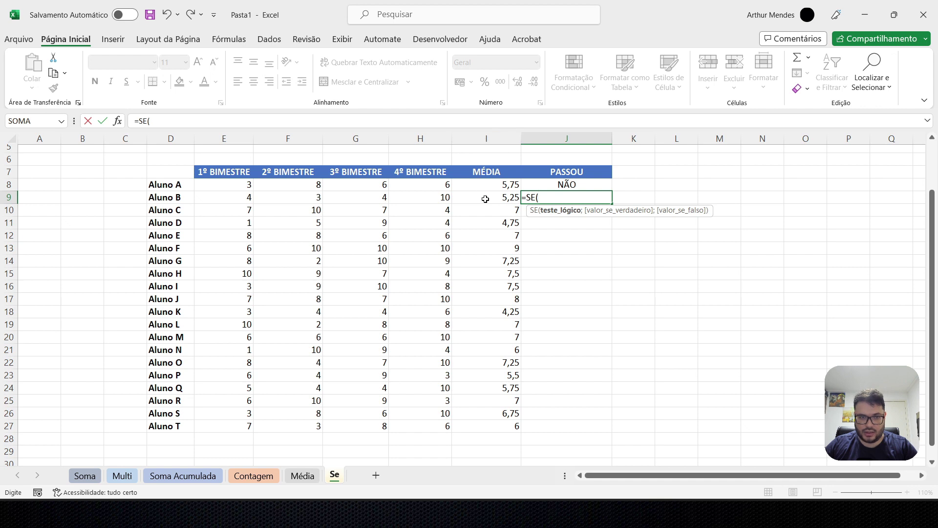
type("I9")
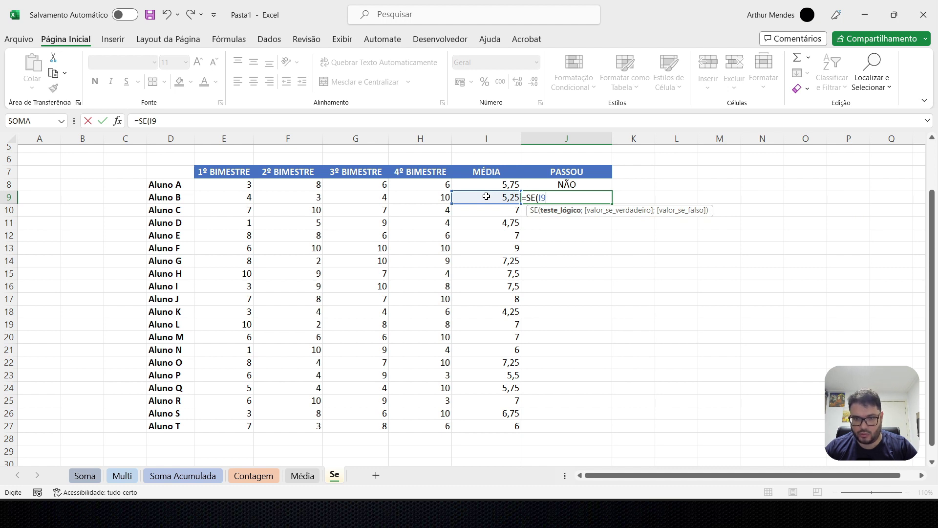
type(">=")
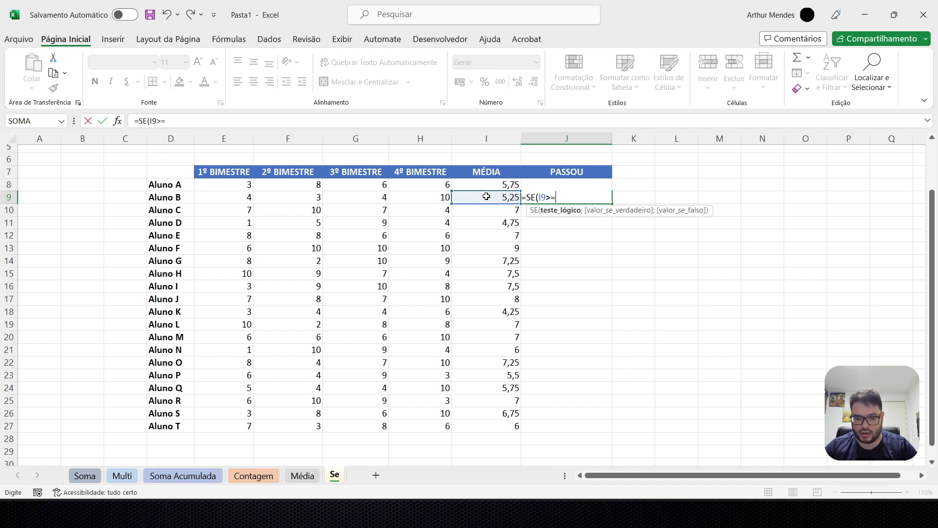
type("7")
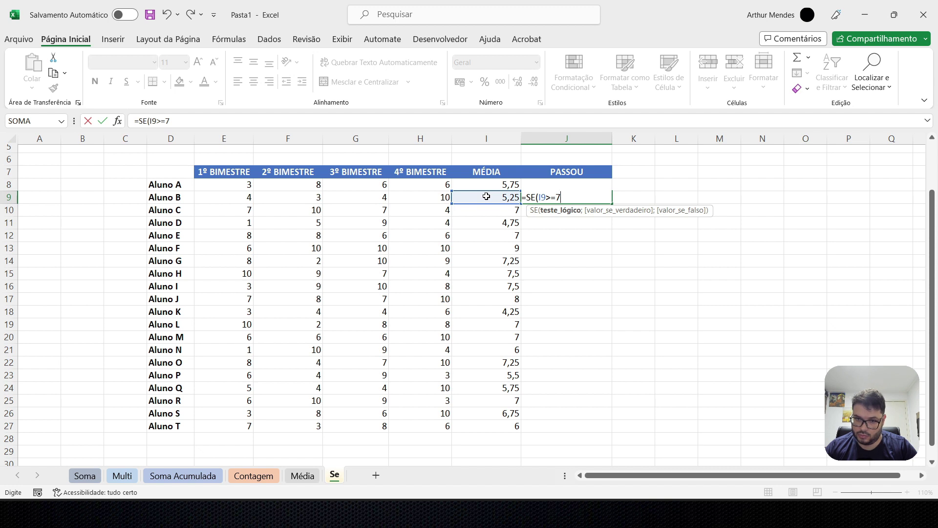
type(";\"SIM")
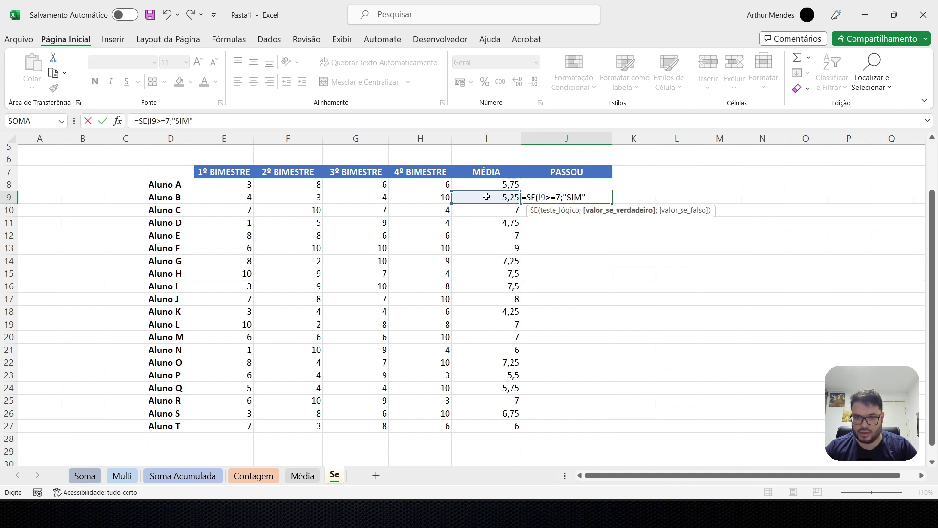
type("\";")
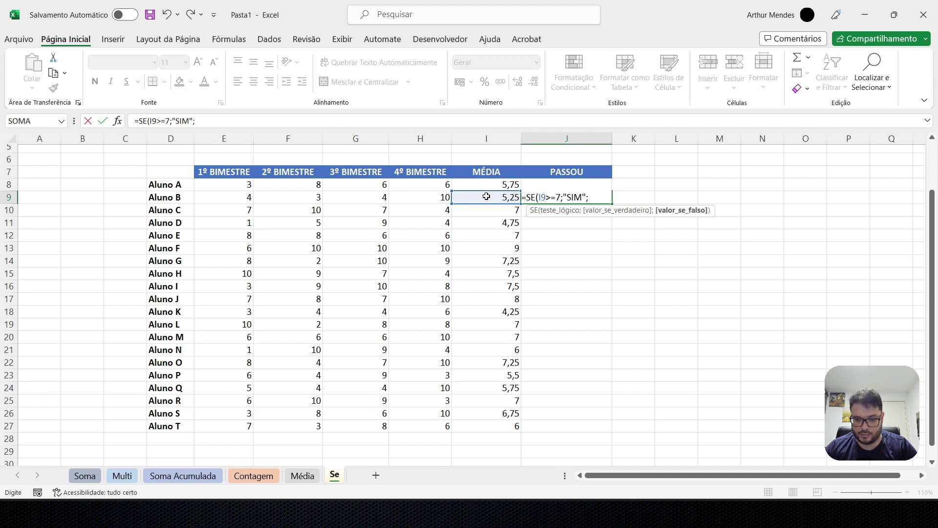
type("\"NÃO")
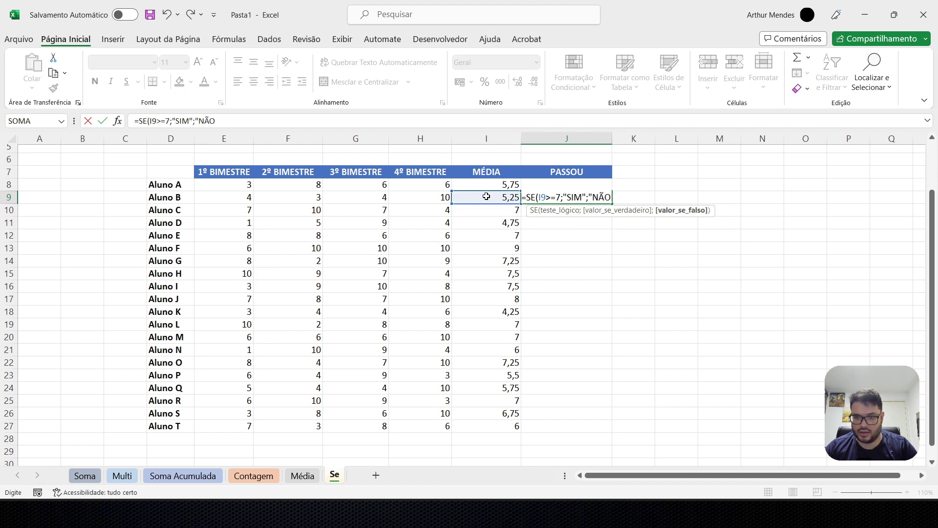
type("\")")
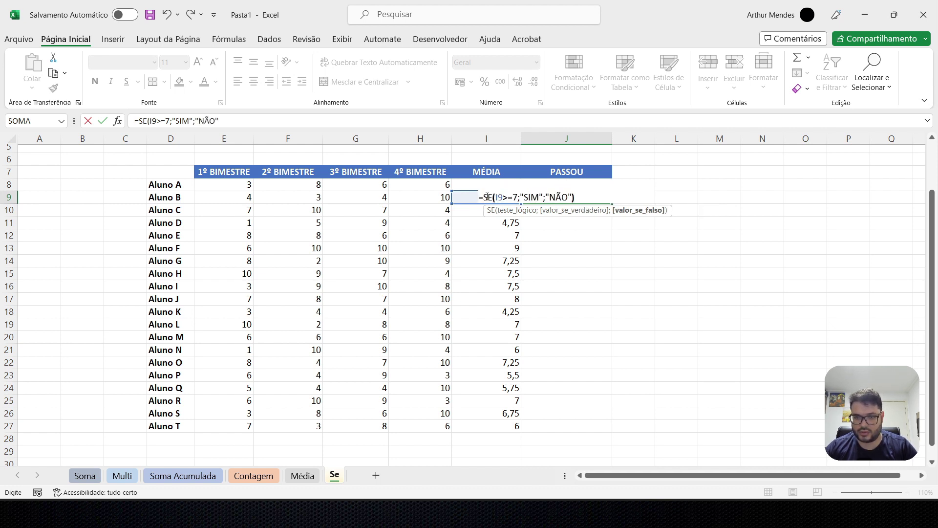
key("Return")
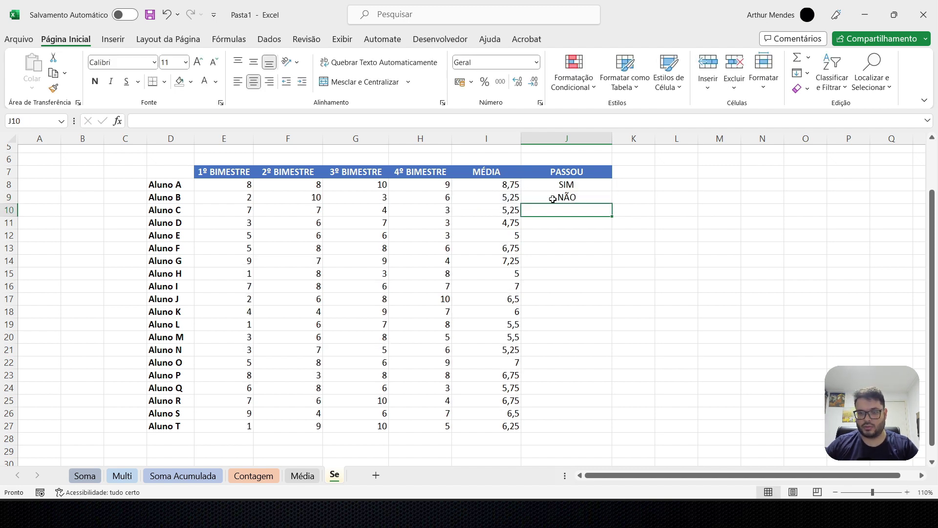
Fill the SE formula from J9 down to J27 for the remaining students.
left_click(581, 185)
left_click(590, 197)
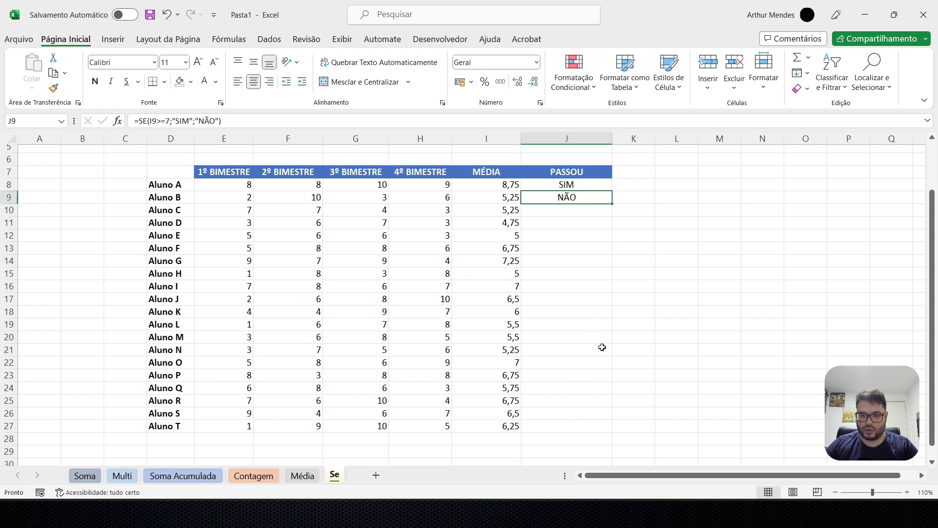
left_click_drag(617, 202, 587, 430)
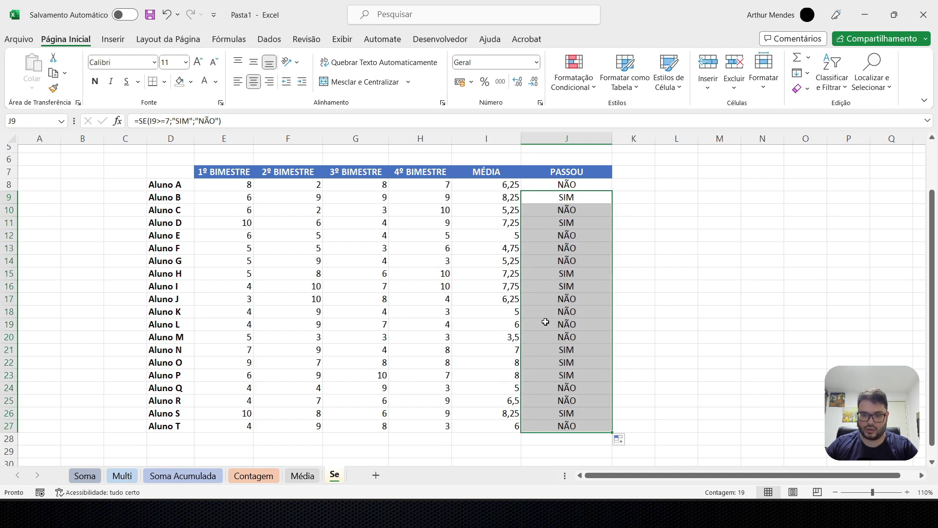
left_click(635, 247)
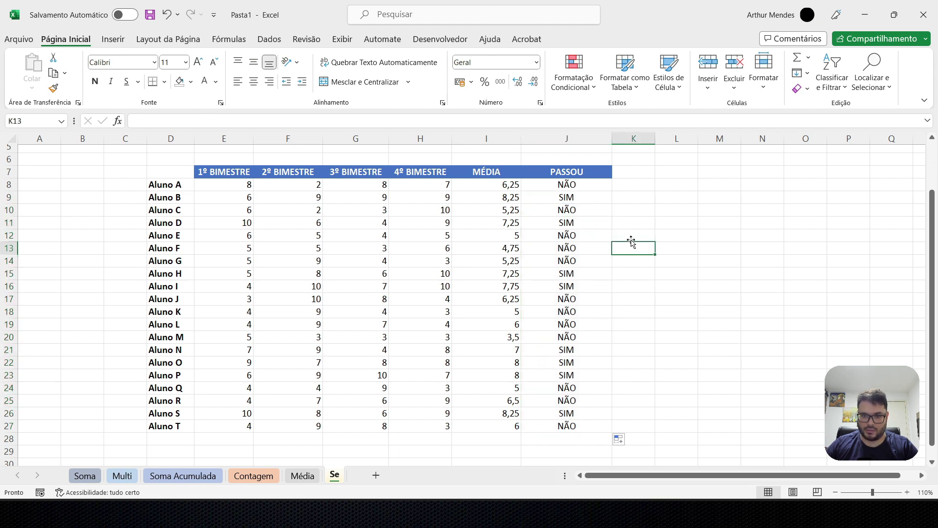